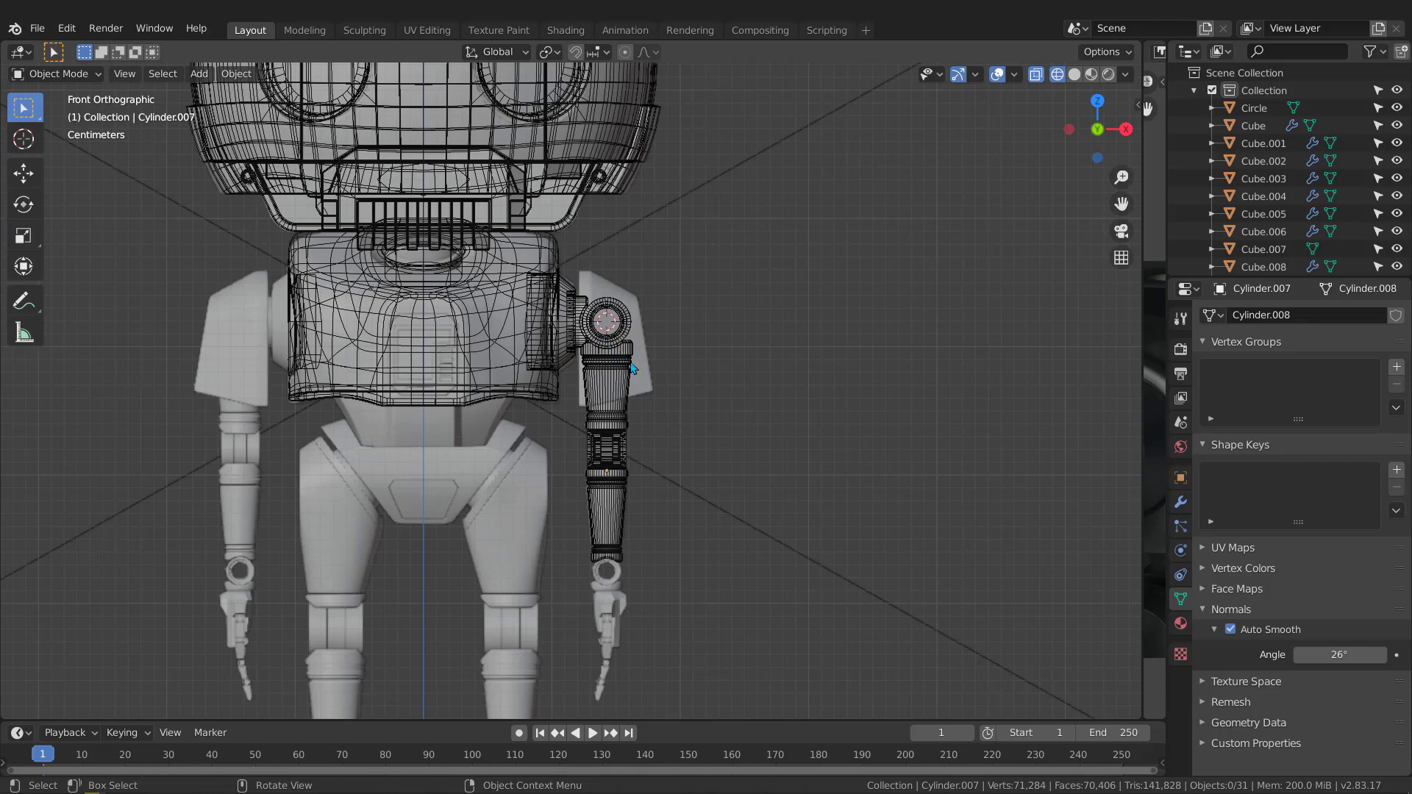
- Examine the arm and shoulder joint against the blueprint from the right side and the front
{"action": "middle_click_drag", "start_coordinate": [598, 332], "coordinate": [774, 392]}
{"action": "key", "text": "KP_3"}
{"action": "scroll", "coordinate": [680, 328], "scroll_direction": "up", "scroll_amount": 7}
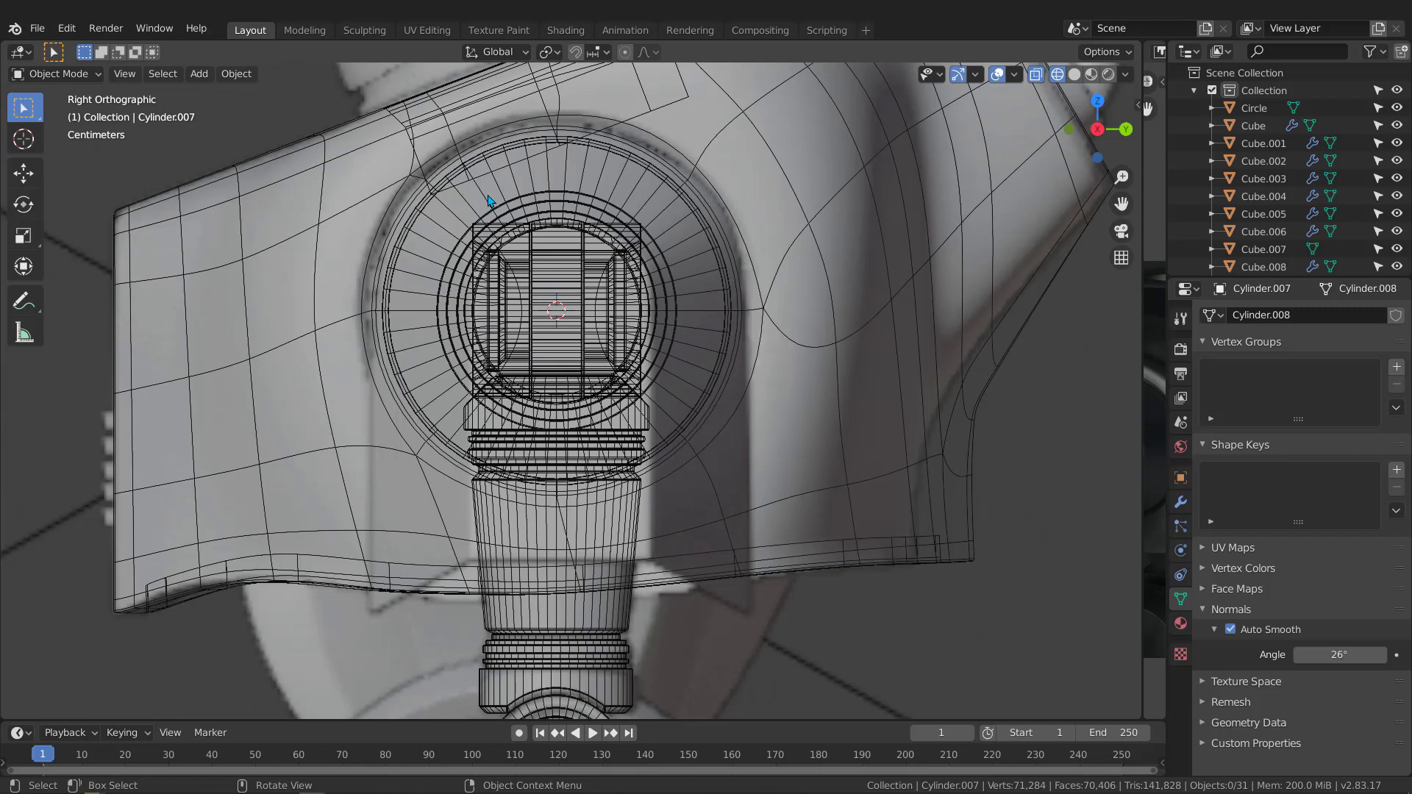
{"action": "scroll", "coordinate": [489, 254], "scroll_direction": "down", "scroll_amount": 2}
{"action": "scroll", "coordinate": [489, 254], "scroll_direction": "down", "scroll_amount": 1}
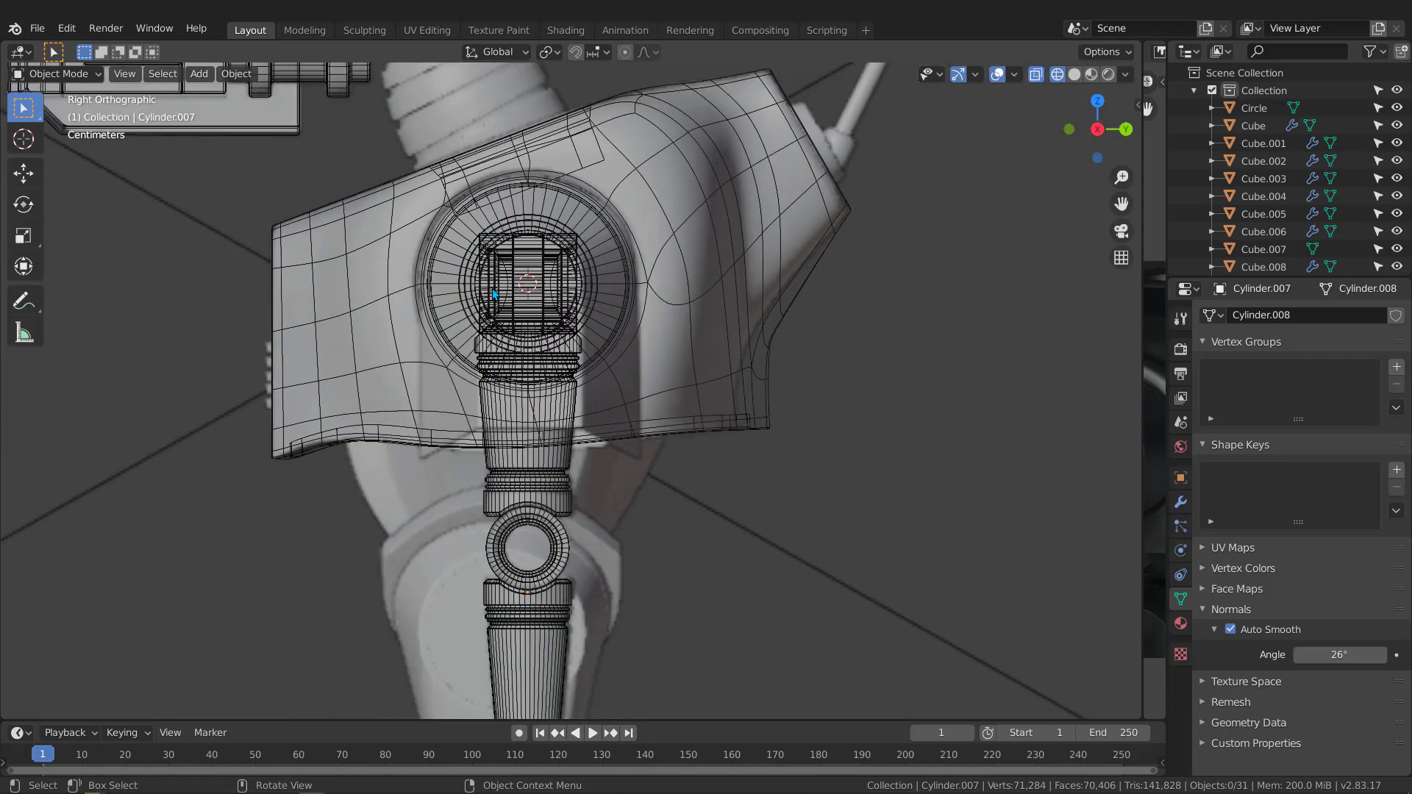
{"action": "scroll", "coordinate": [494, 294], "scroll_direction": "down", "scroll_amount": 4}
{"action": "key", "text": "KP_1"}
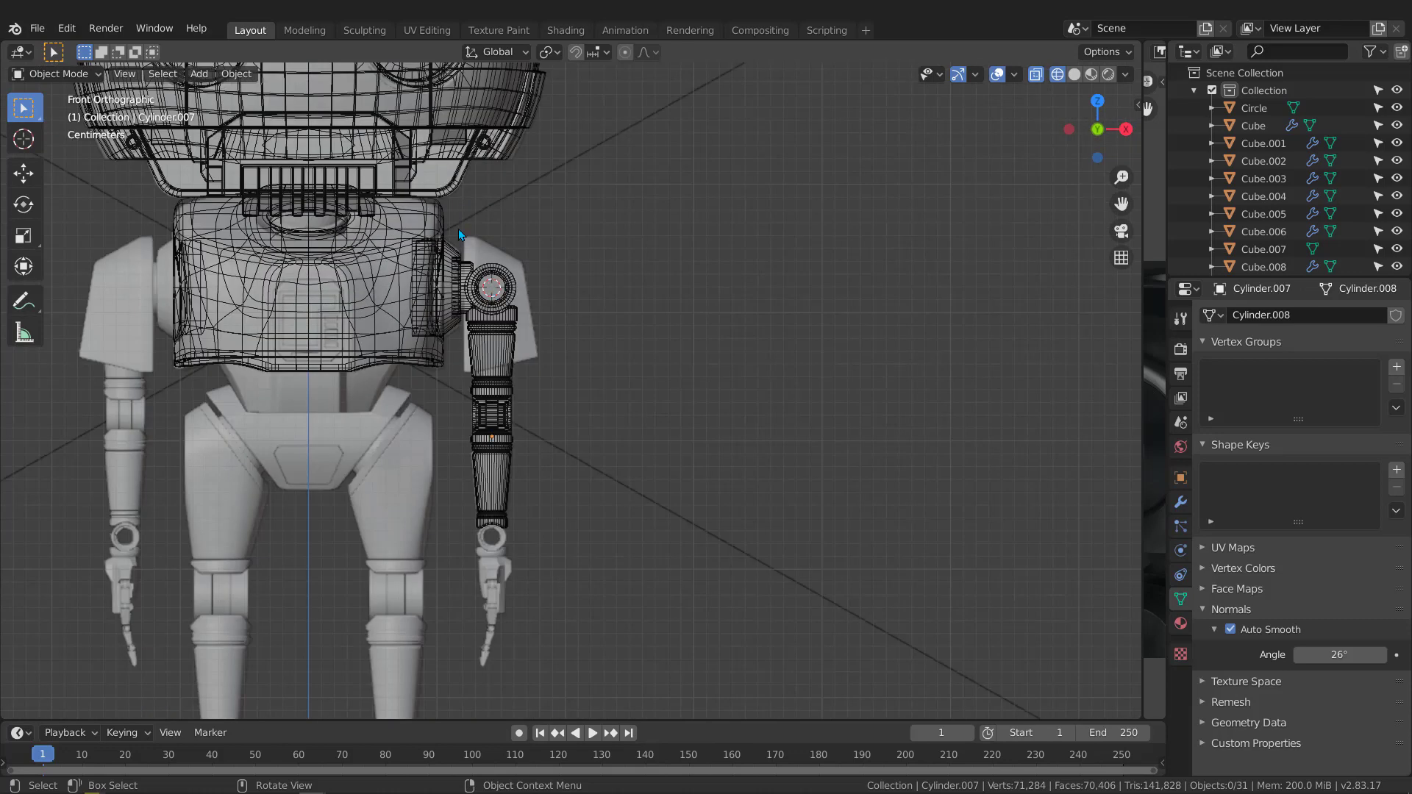
{"action": "scroll", "coordinate": [450, 231], "scroll_direction": "down", "scroll_amount": 2}
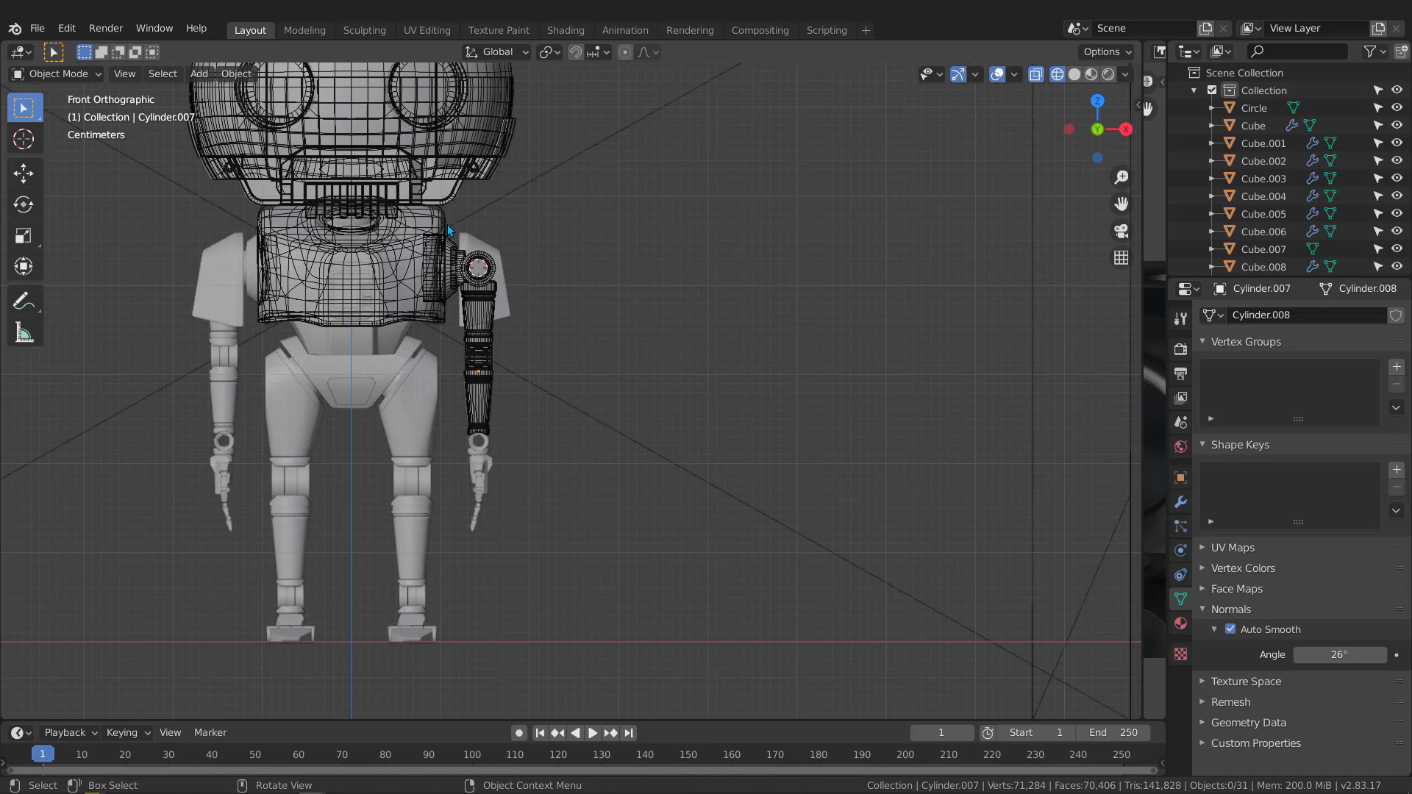
- Move all the arm and shoulder joint objects into a new collection named Arm
{"action": "left_click_drag", "start_coordinate": [448, 219], "coordinate": [535, 534]}
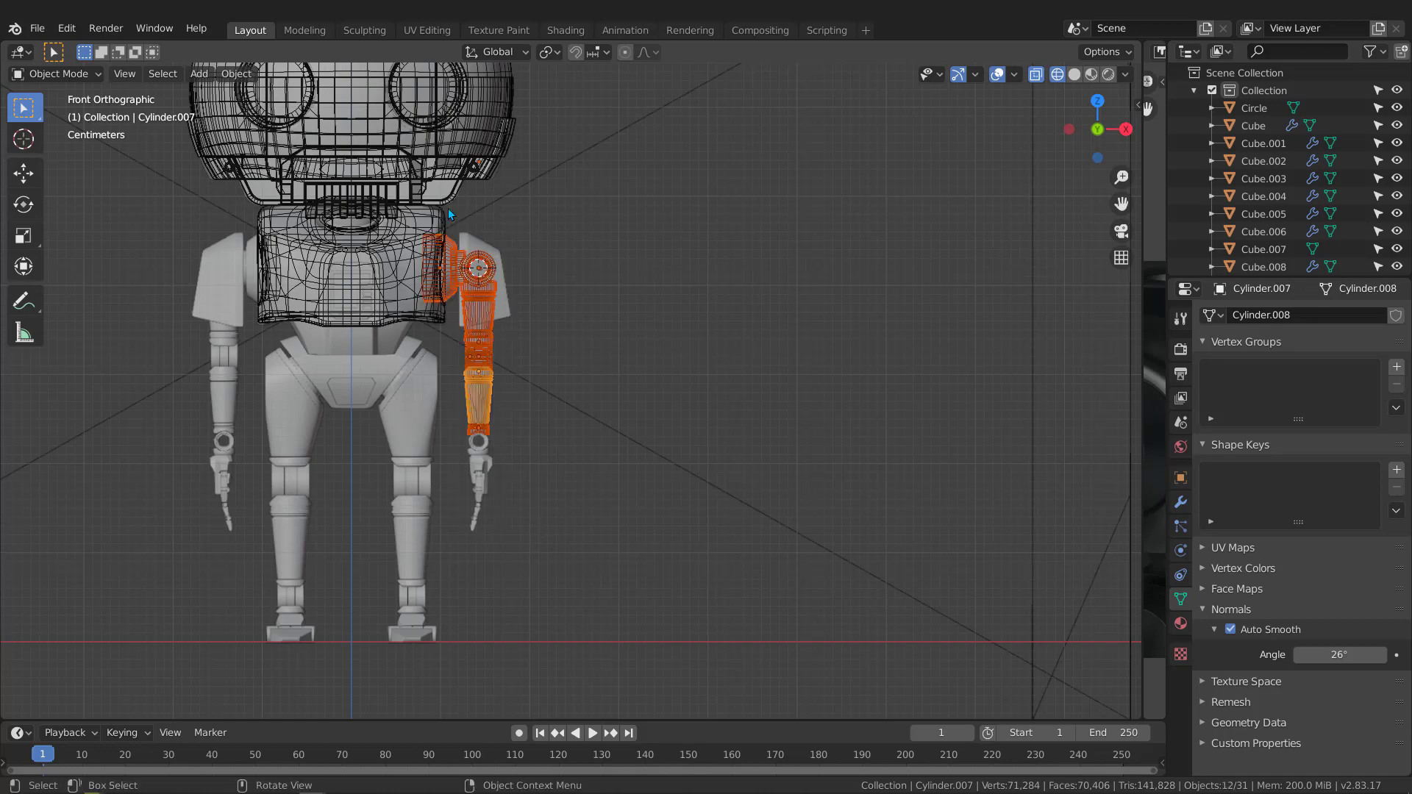
{"action": "scroll", "coordinate": [475, 250], "scroll_direction": "up", "scroll_amount": 8}
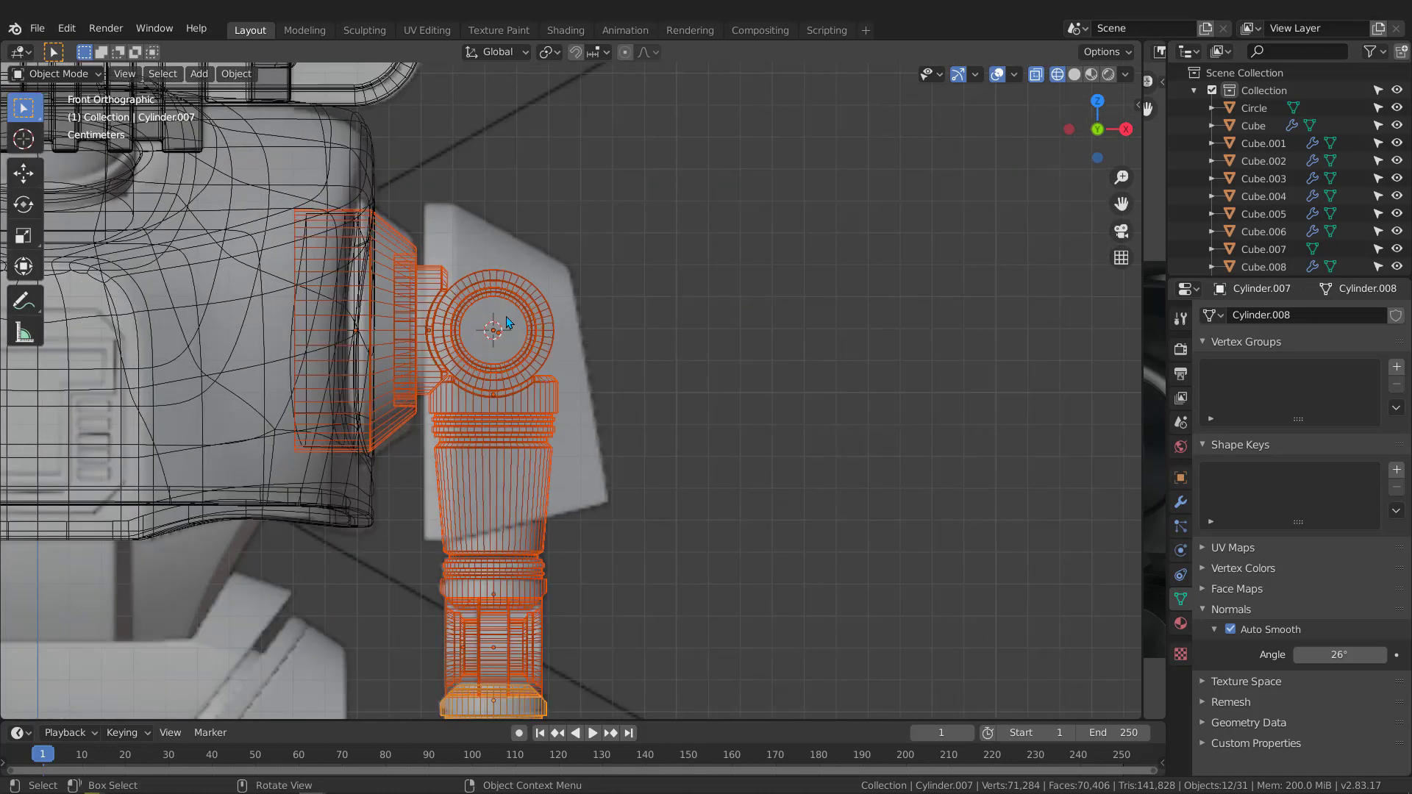
{"action": "key", "text": "m"}
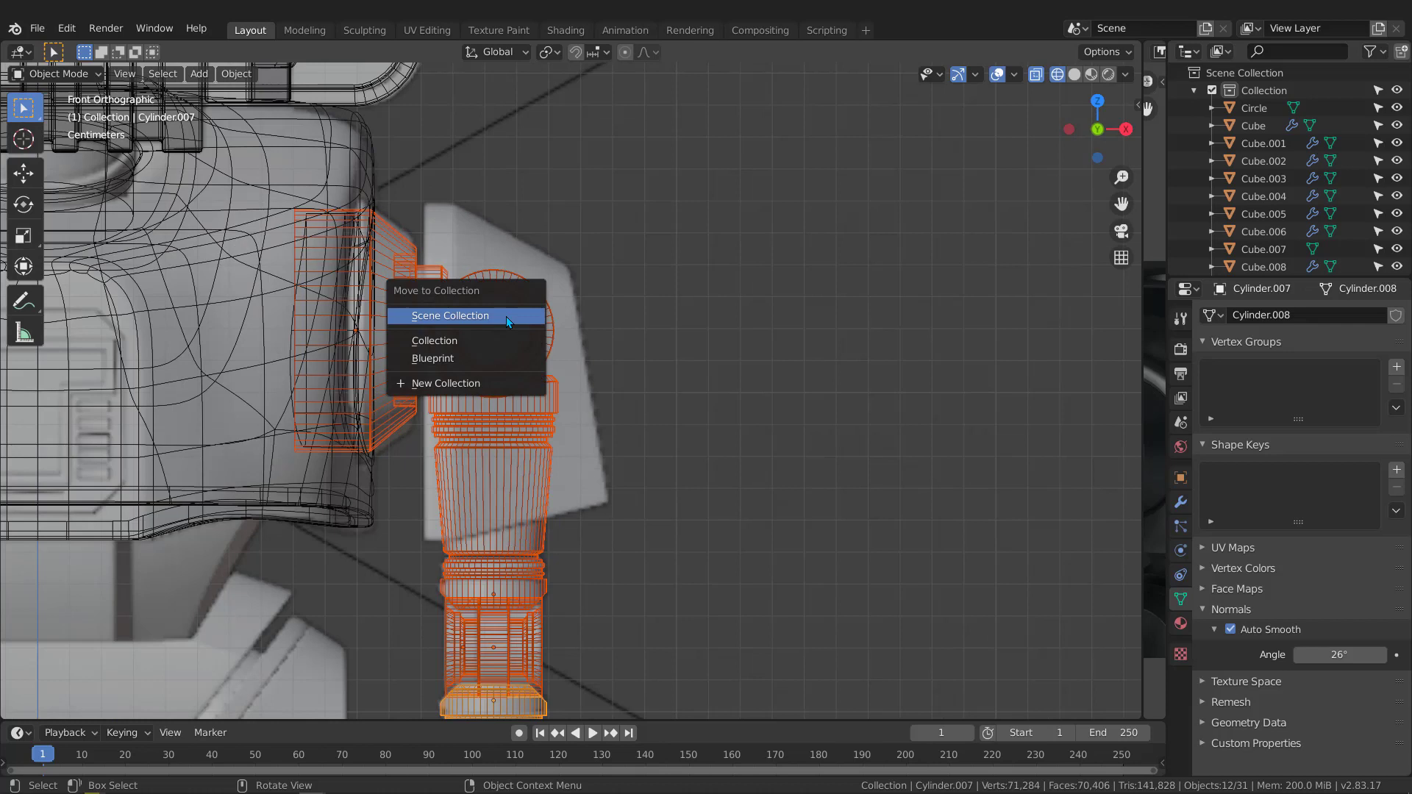
{"action": "left_click", "coordinate": [444, 386]}
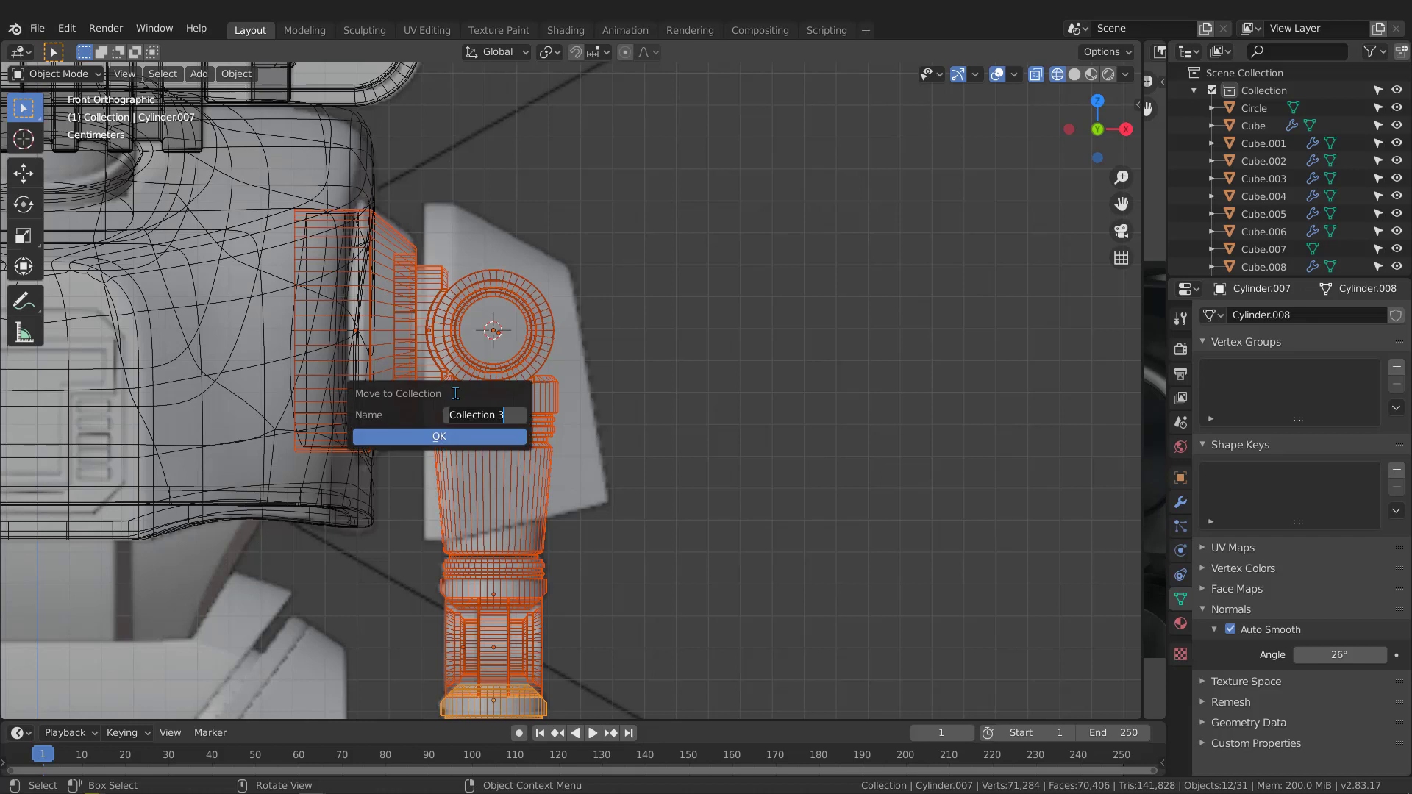
{"action": "type", "text": "Arm"}
{"action": "left_click", "coordinate": [433, 436]}
{"action": "left_click", "coordinate": [435, 443]}
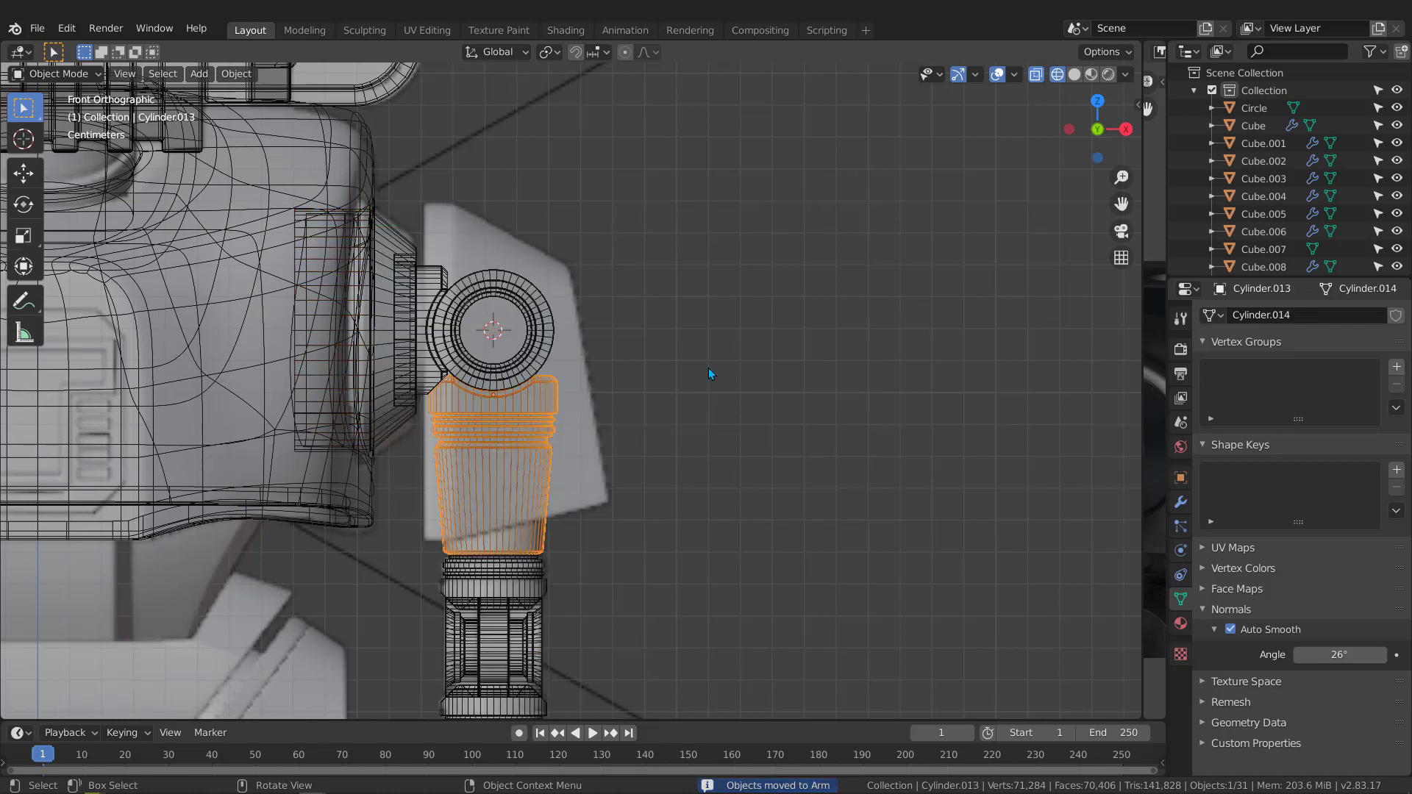
- Collapse the expanded collections in the outliner and hide the Arm collection from the viewport
{"action": "scroll", "coordinate": [1268, 218], "scroll_direction": "down", "scroll_amount": 3}
{"action": "scroll", "coordinate": [1268, 217], "scroll_direction": "down", "scroll_amount": 1}
{"action": "scroll", "coordinate": [1258, 194], "scroll_direction": "up", "scroll_amount": 4}
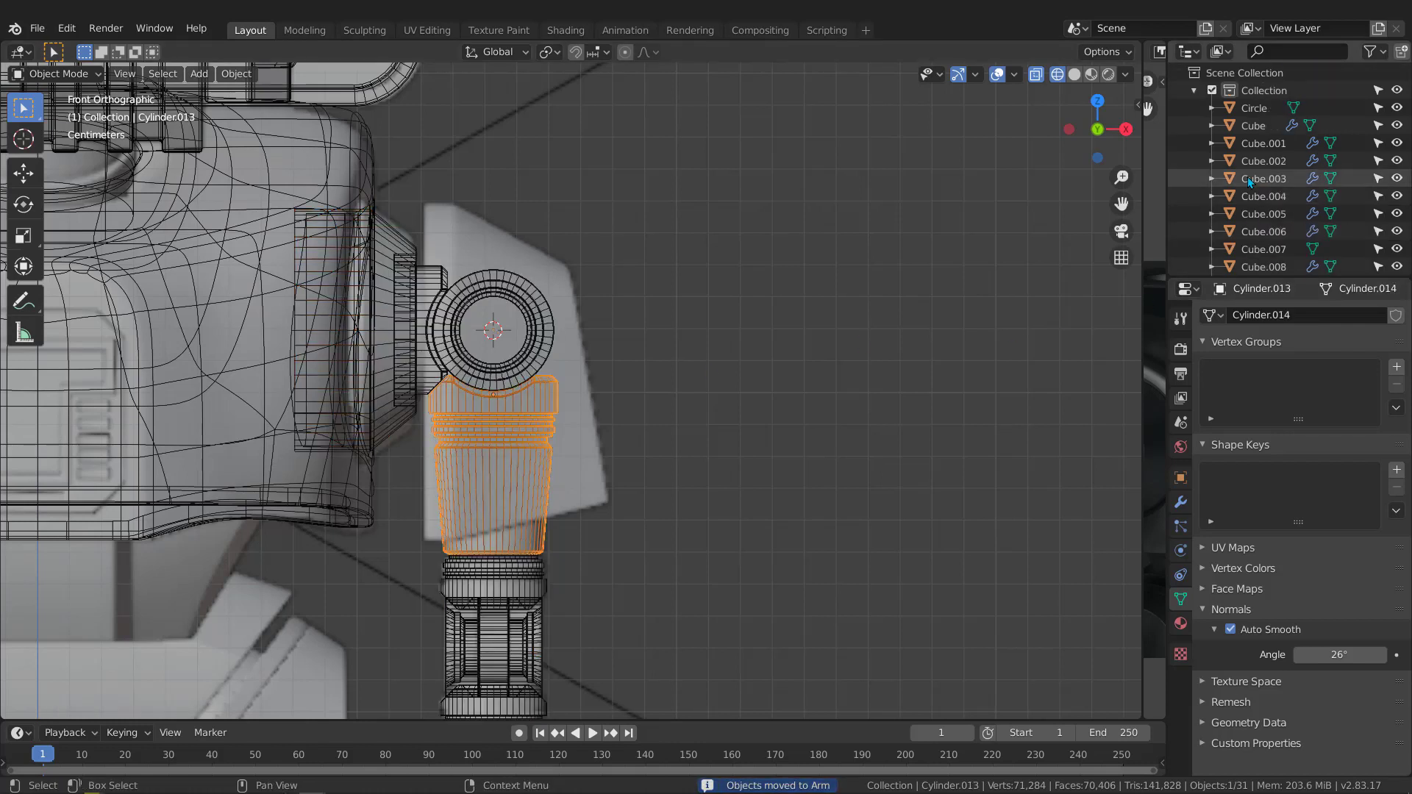
{"action": "left_click", "coordinate": [1192, 91]}
{"action": "left_click", "coordinate": [1193, 126]}
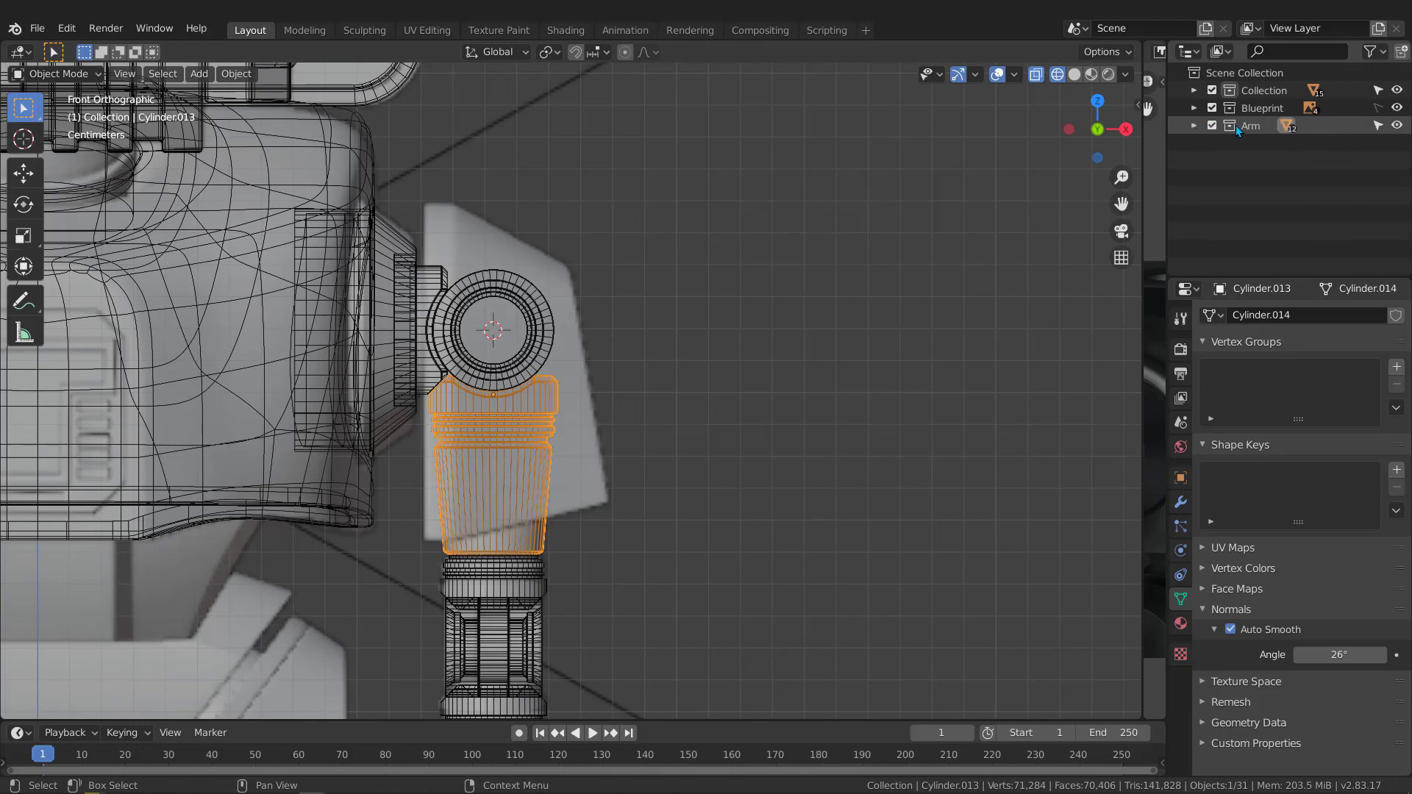
{"action": "left_click", "coordinate": [1396, 127]}
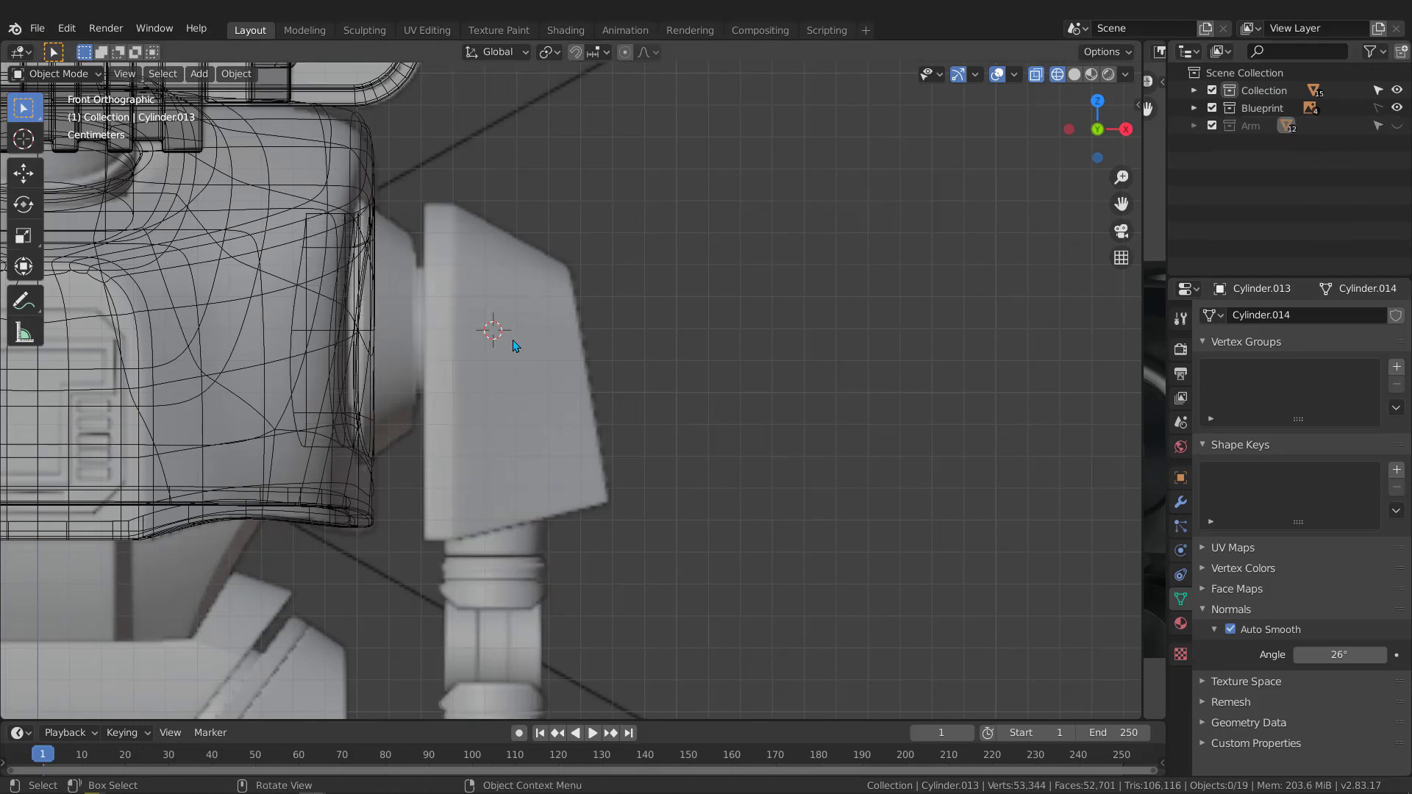
- Move the chest object into a new collection named chest and hide that collection from the viewport
{"action": "scroll", "coordinate": [507, 351], "scroll_direction": "down", "scroll_amount": 5}
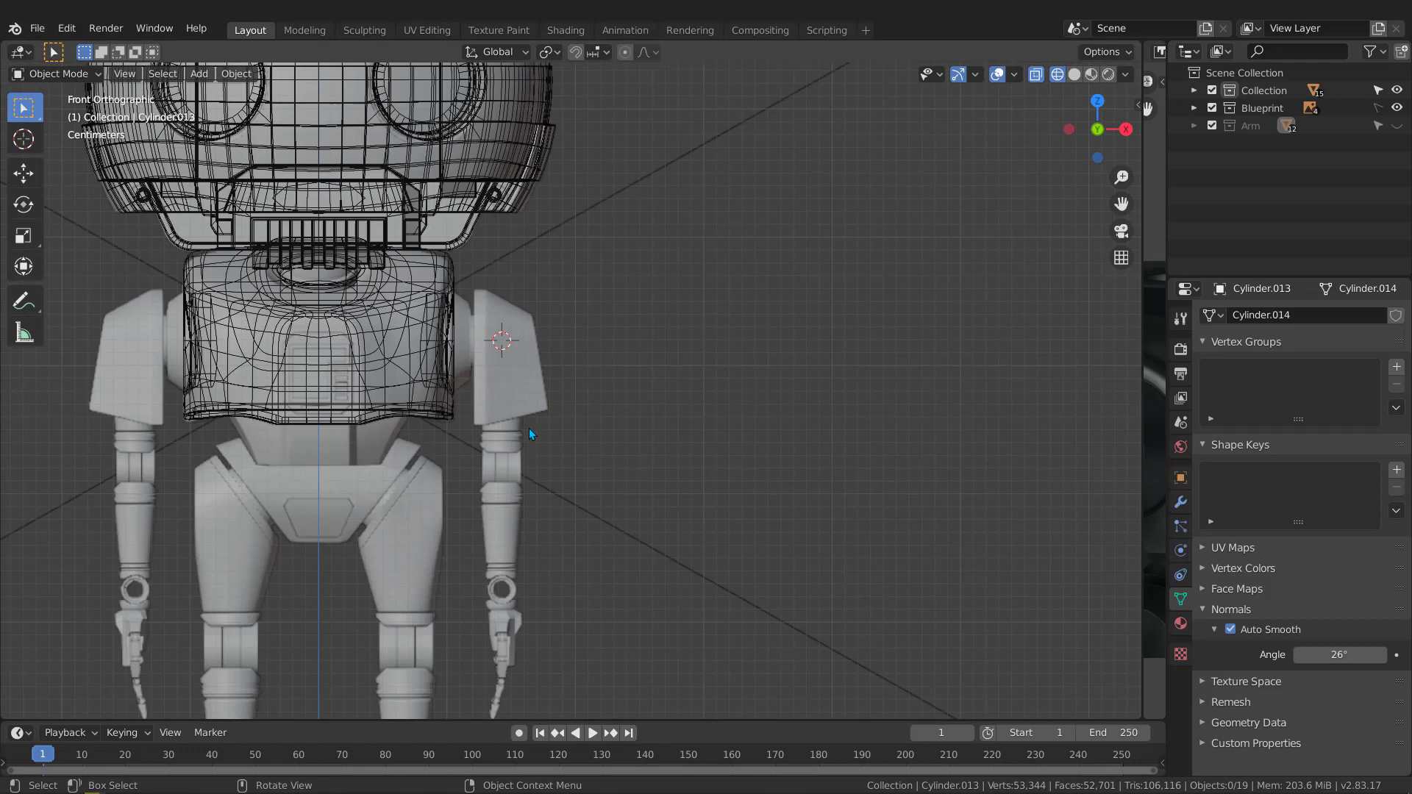
{"action": "scroll", "coordinate": [372, 325], "scroll_direction": "up", "scroll_amount": 3}
{"action": "left_click", "coordinate": [372, 324]}
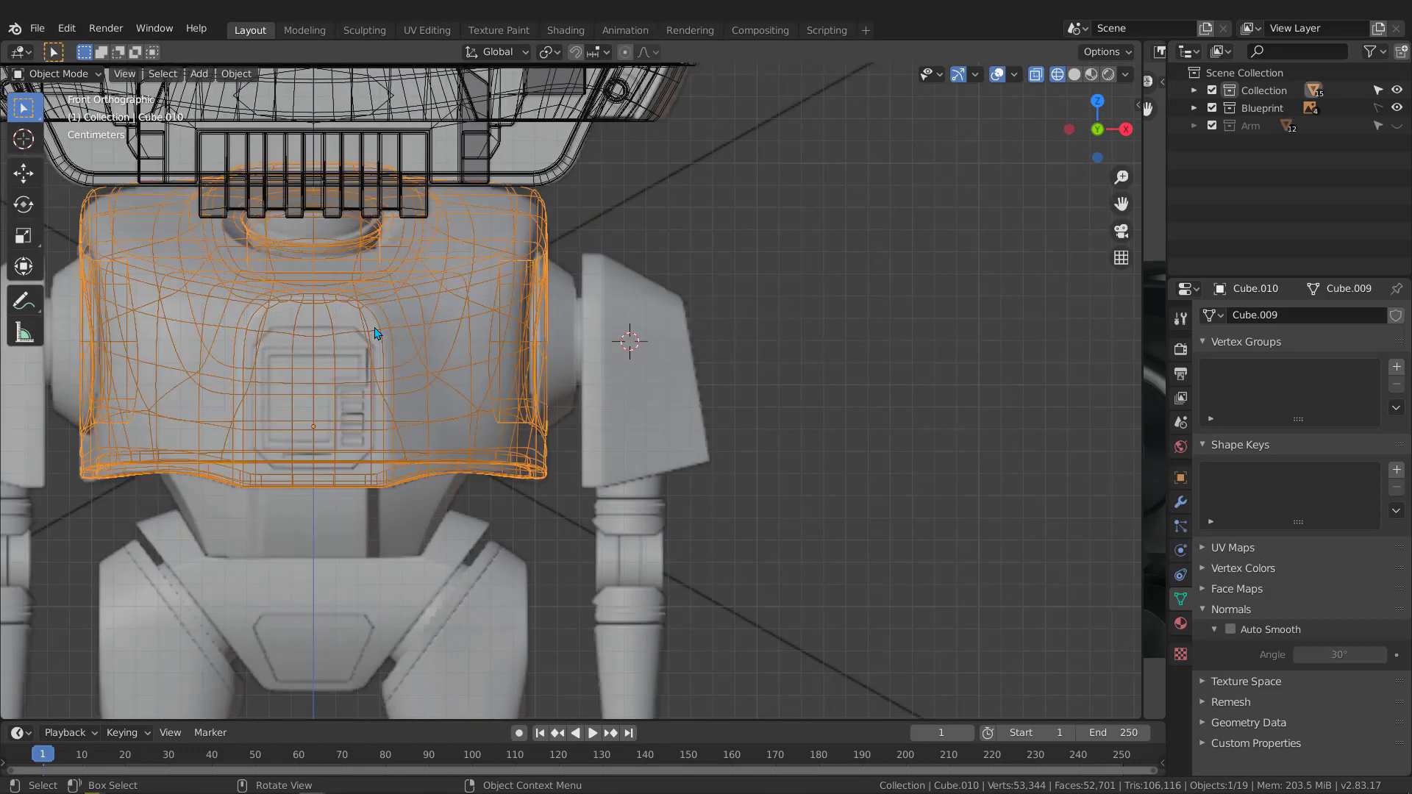
{"action": "scroll", "coordinate": [478, 330], "scroll_direction": "down", "scroll_amount": 3}
{"action": "middle_click_drag", "start_coordinate": [478, 325], "coordinate": [480, 325], "text": "shift"}
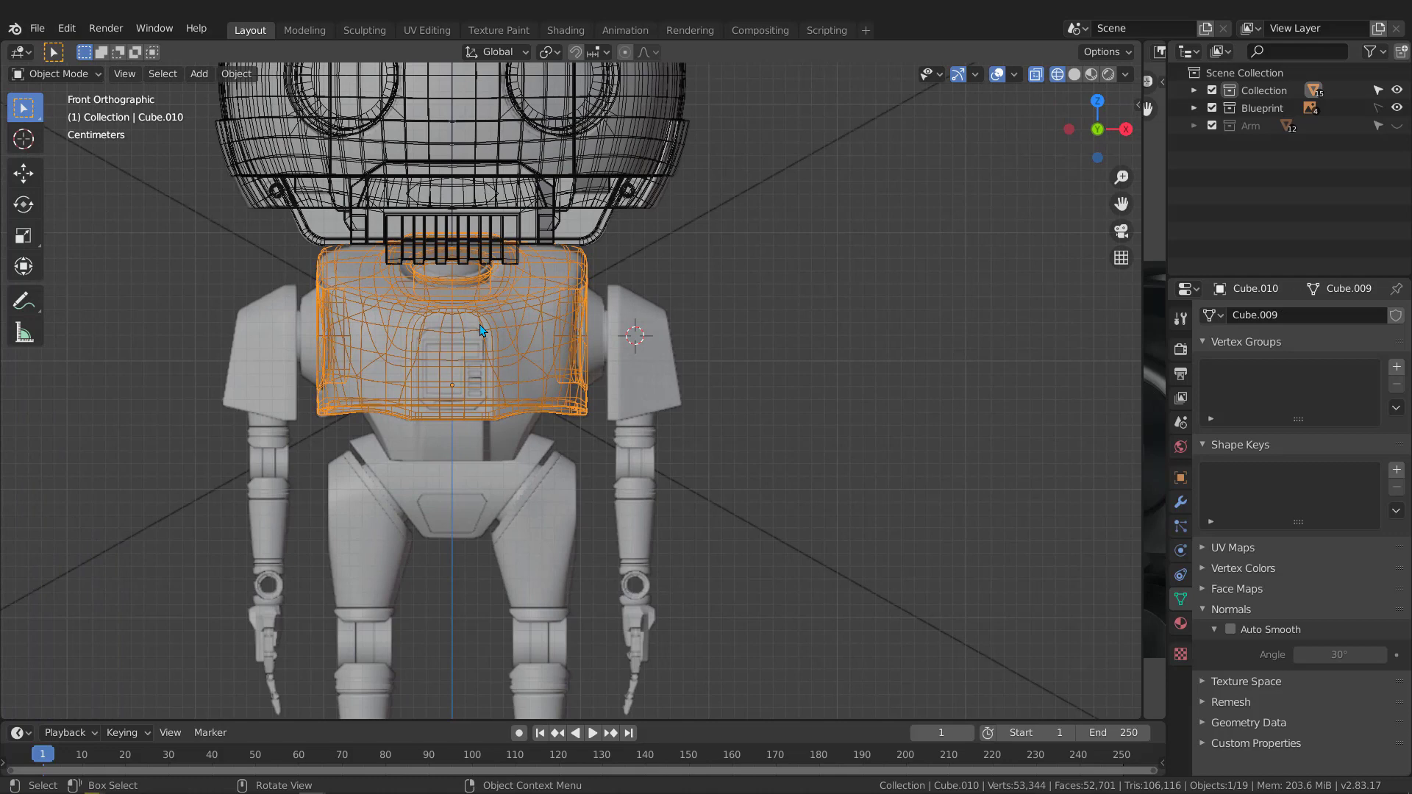
{"action": "key", "text": "m"}
{"action": "left_click", "coordinate": [480, 324]}
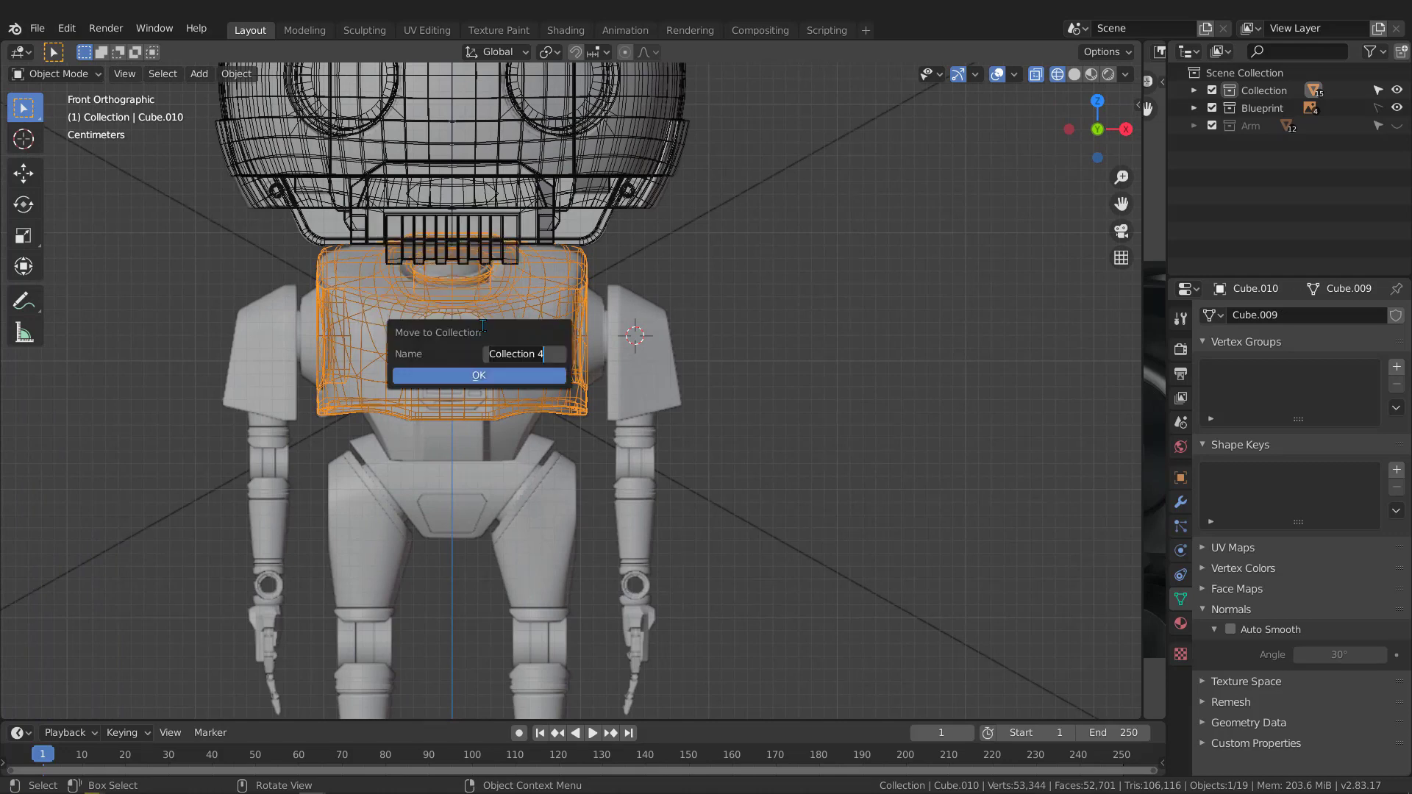
{"action": "type", "text": "chest"}
{"action": "key", "text": "Return"}
{"action": "left_click", "coordinate": [479, 375]}
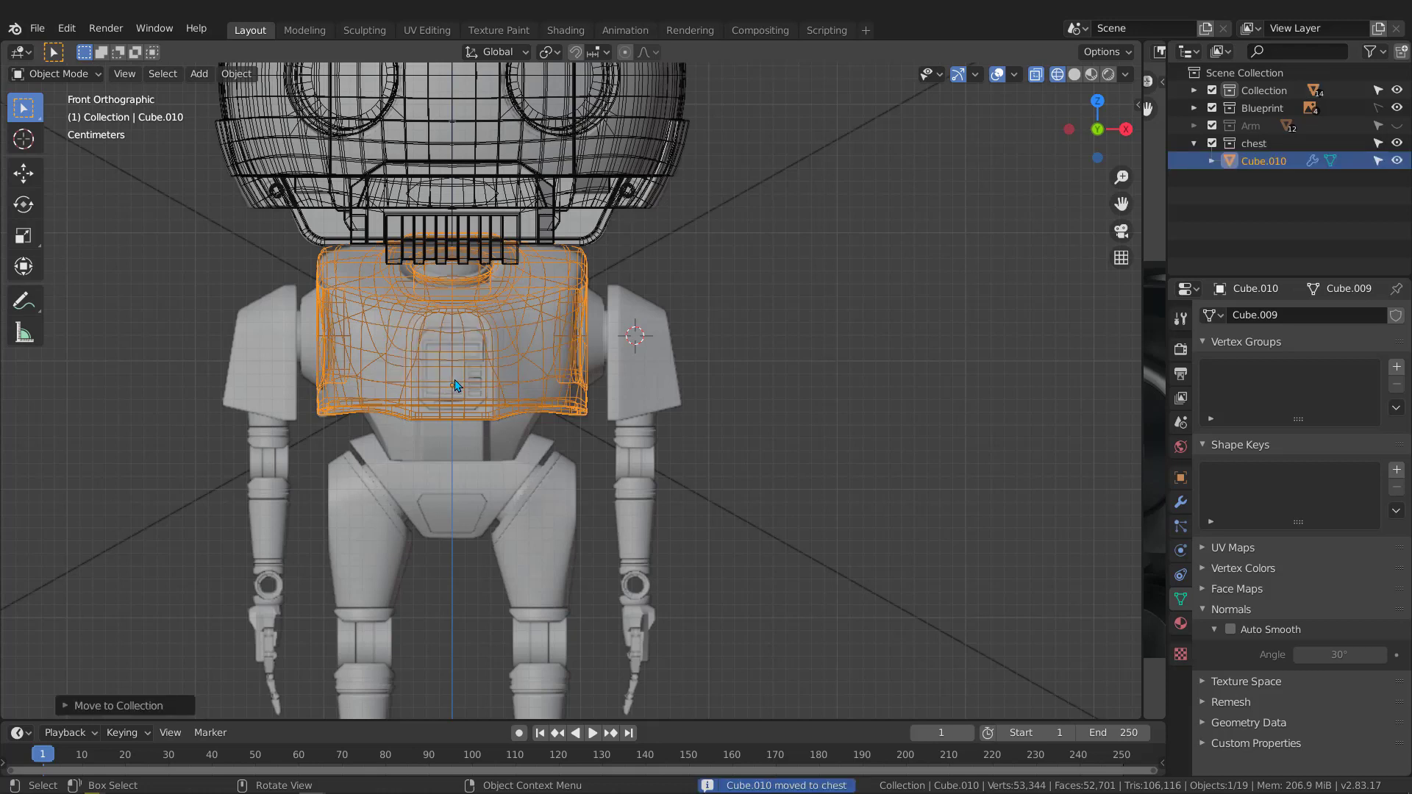
{"action": "left_click", "coordinate": [1193, 143]}
{"action": "left_click", "coordinate": [1397, 144]}
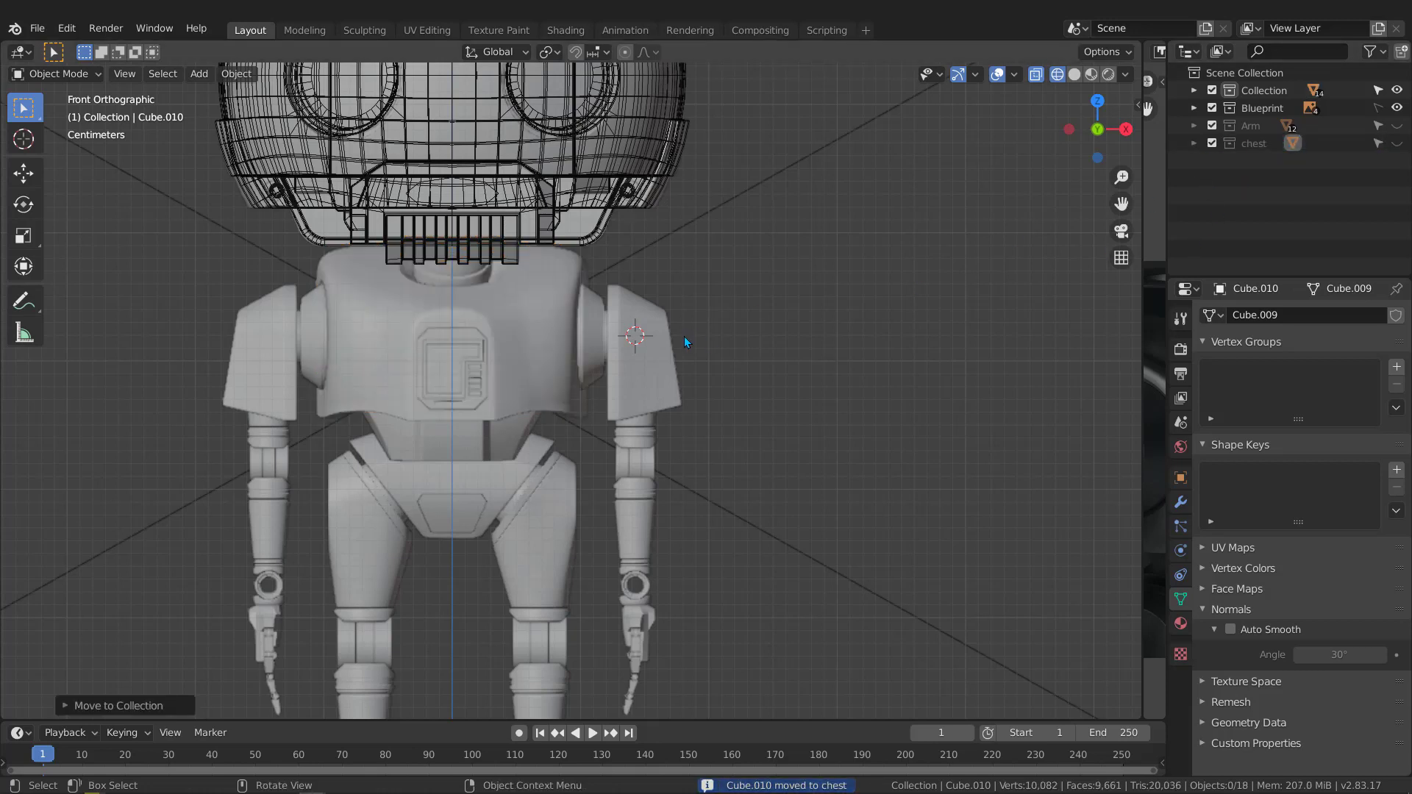
- Add a mesh circle at the 3D cursor on the shoulder while in the right orthographic view
{"action": "middle_click_drag", "start_coordinate": [683, 337], "coordinate": [647, 346]}
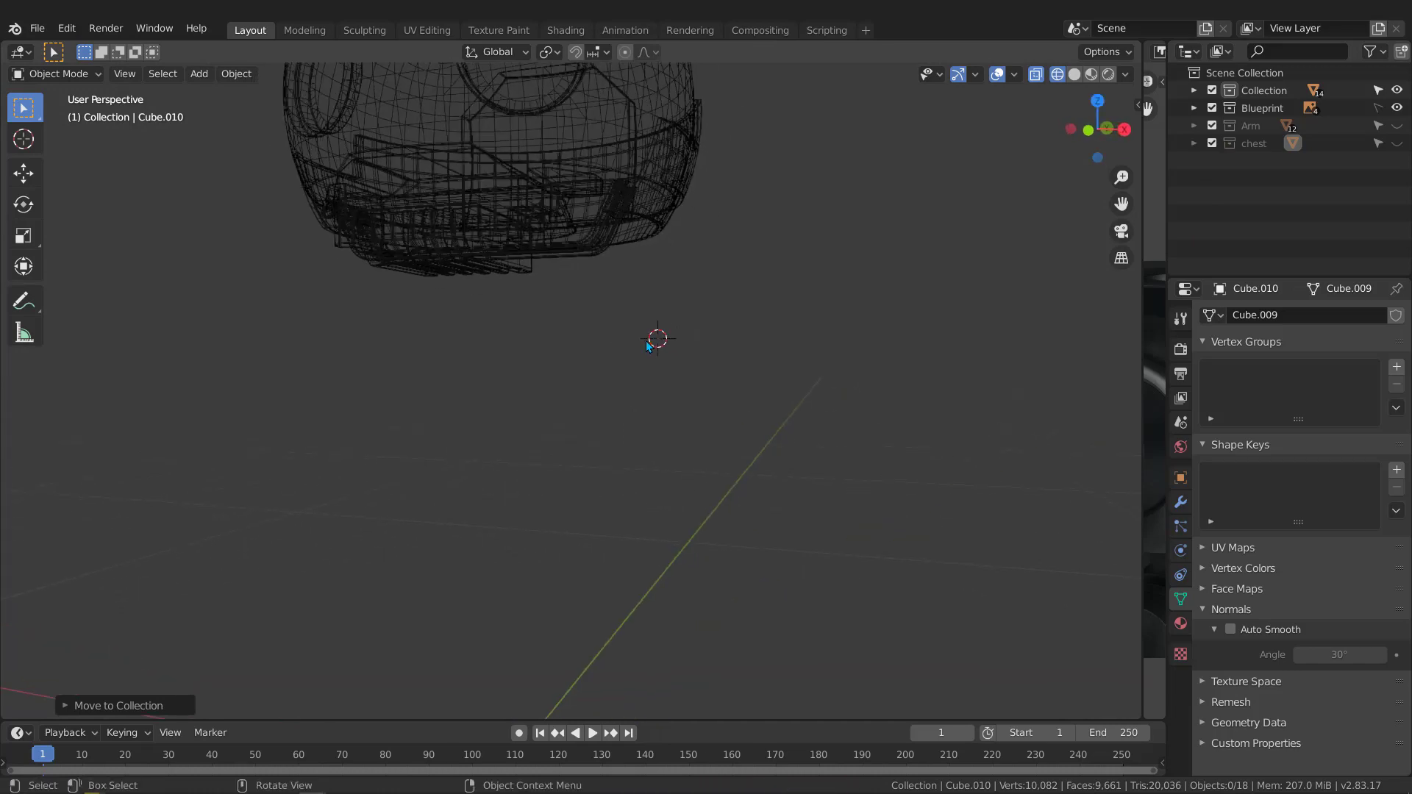
{"action": "key", "text": "KP_1"}
{"action": "scroll", "coordinate": [627, 331], "scroll_direction": "up", "scroll_amount": 5}
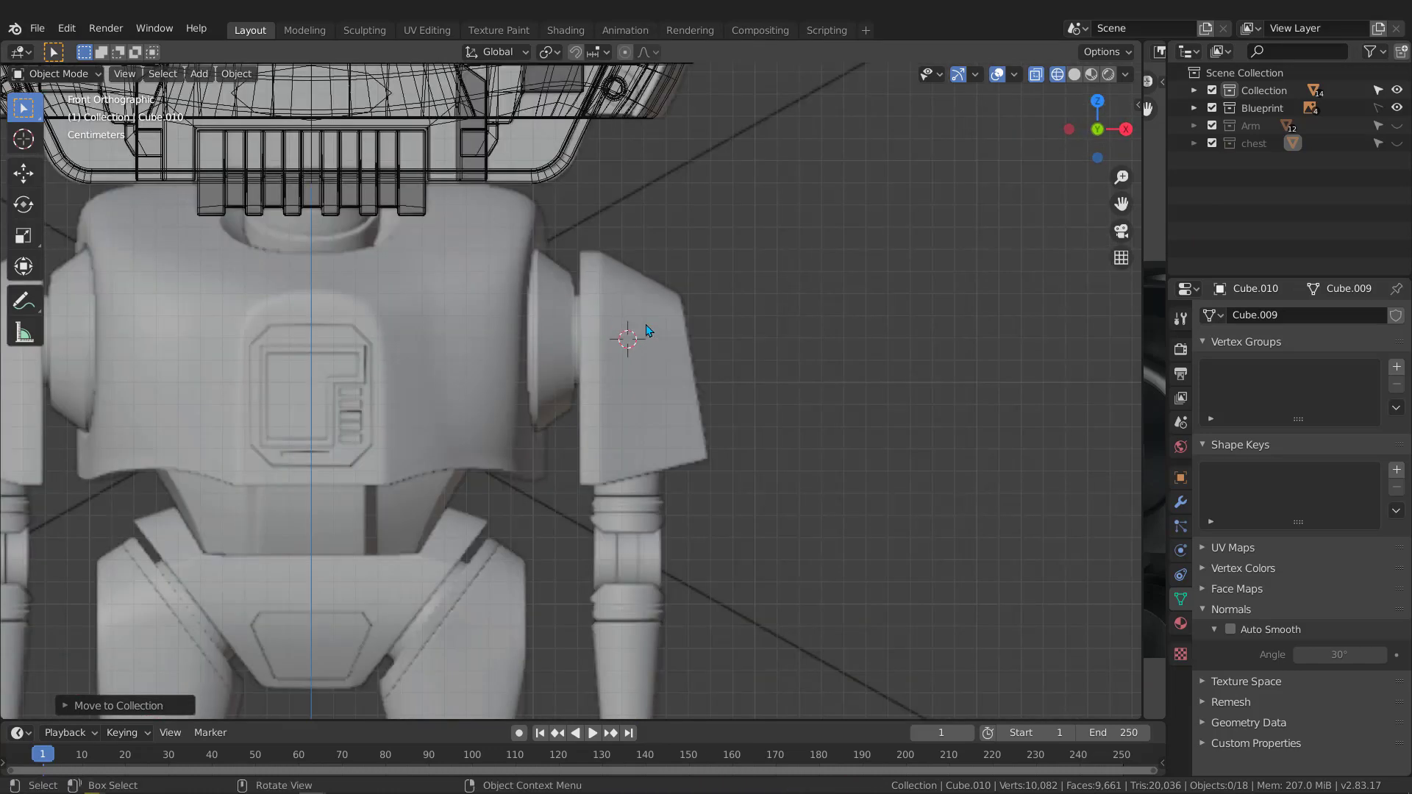
{"action": "key", "text": "KP_3"}
{"action": "scroll", "coordinate": [641, 324], "scroll_direction": "down", "scroll_amount": 3}
{"action": "middle_click_drag", "start_coordinate": [885, 348], "coordinate": [467, 305], "text": "shift"}
{"action": "scroll", "coordinate": [435, 368], "scroll_direction": "up", "scroll_amount": 5}
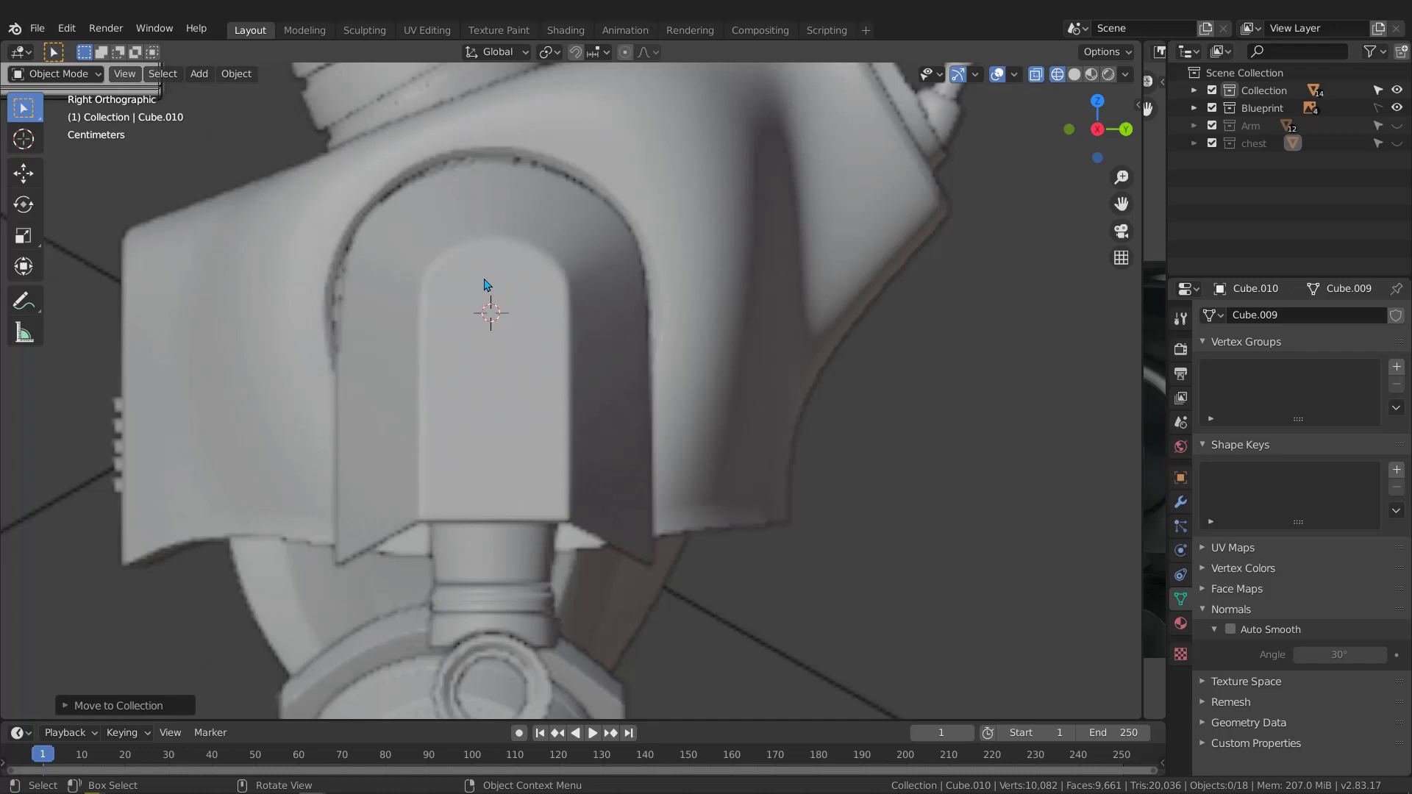
{"action": "scroll", "coordinate": [485, 284], "scroll_direction": "down", "scroll_amount": 1}
{"action": "key", "text": "shift+a"}
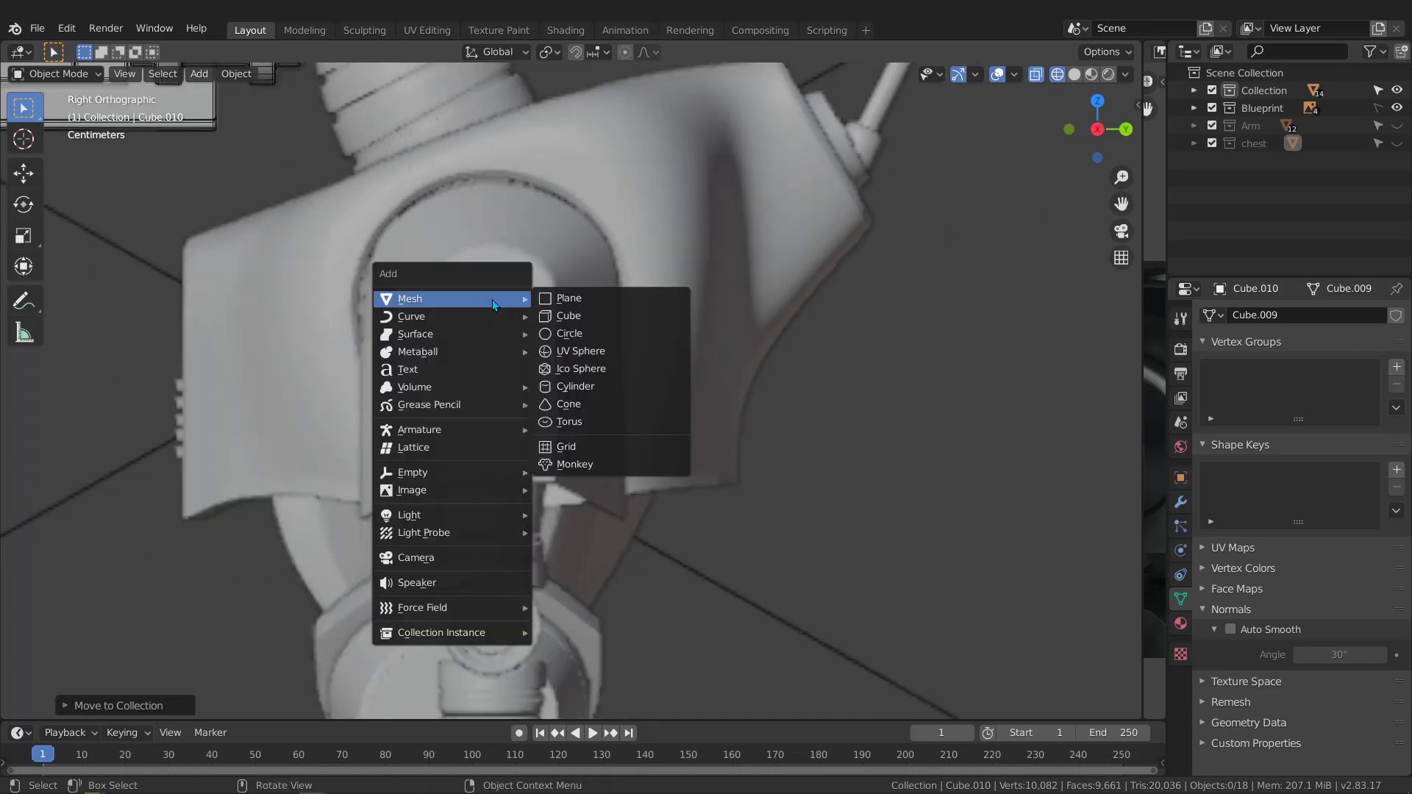
{"action": "left_click", "coordinate": [580, 345]}
{"action": "scroll", "coordinate": [436, 375], "scroll_direction": "down", "scroll_amount": 2}
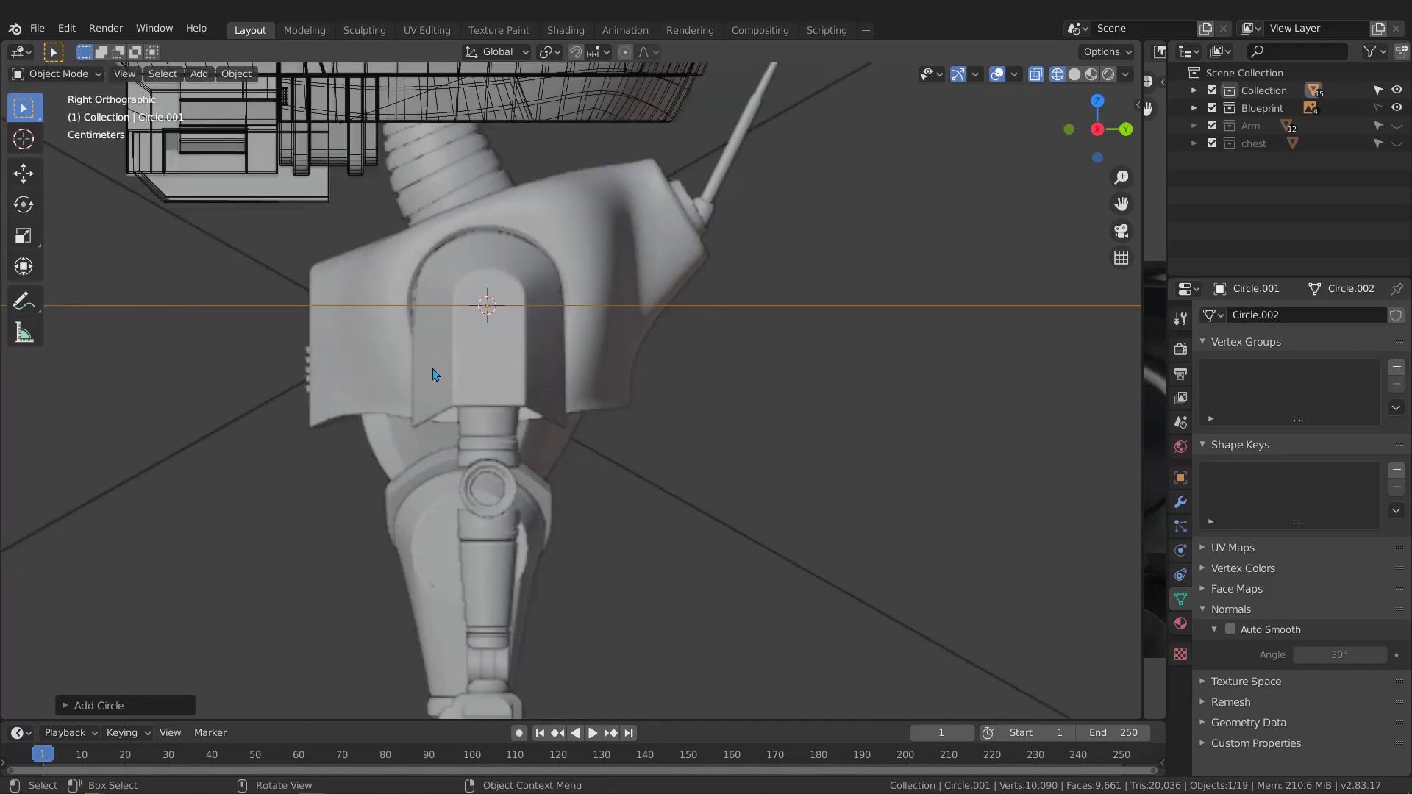
- Align the new circle to the view and set its vertex count to 12
{"action": "left_click", "coordinate": [150, 705]}
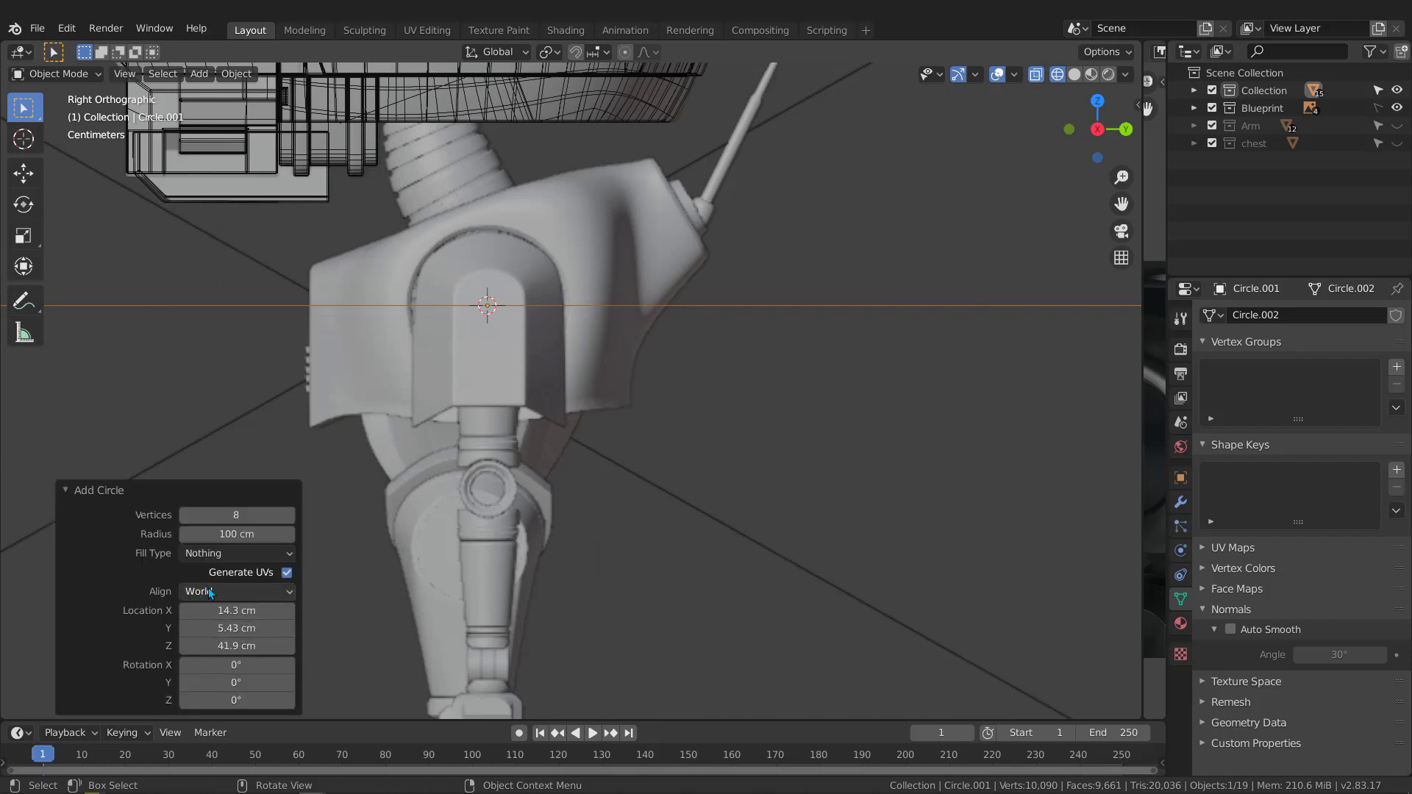
{"action": "left_click", "coordinate": [209, 591]}
{"action": "left_click", "coordinate": [214, 630]}
{"action": "scroll", "coordinate": [476, 449], "scroll_direction": "down", "scroll_amount": 6}
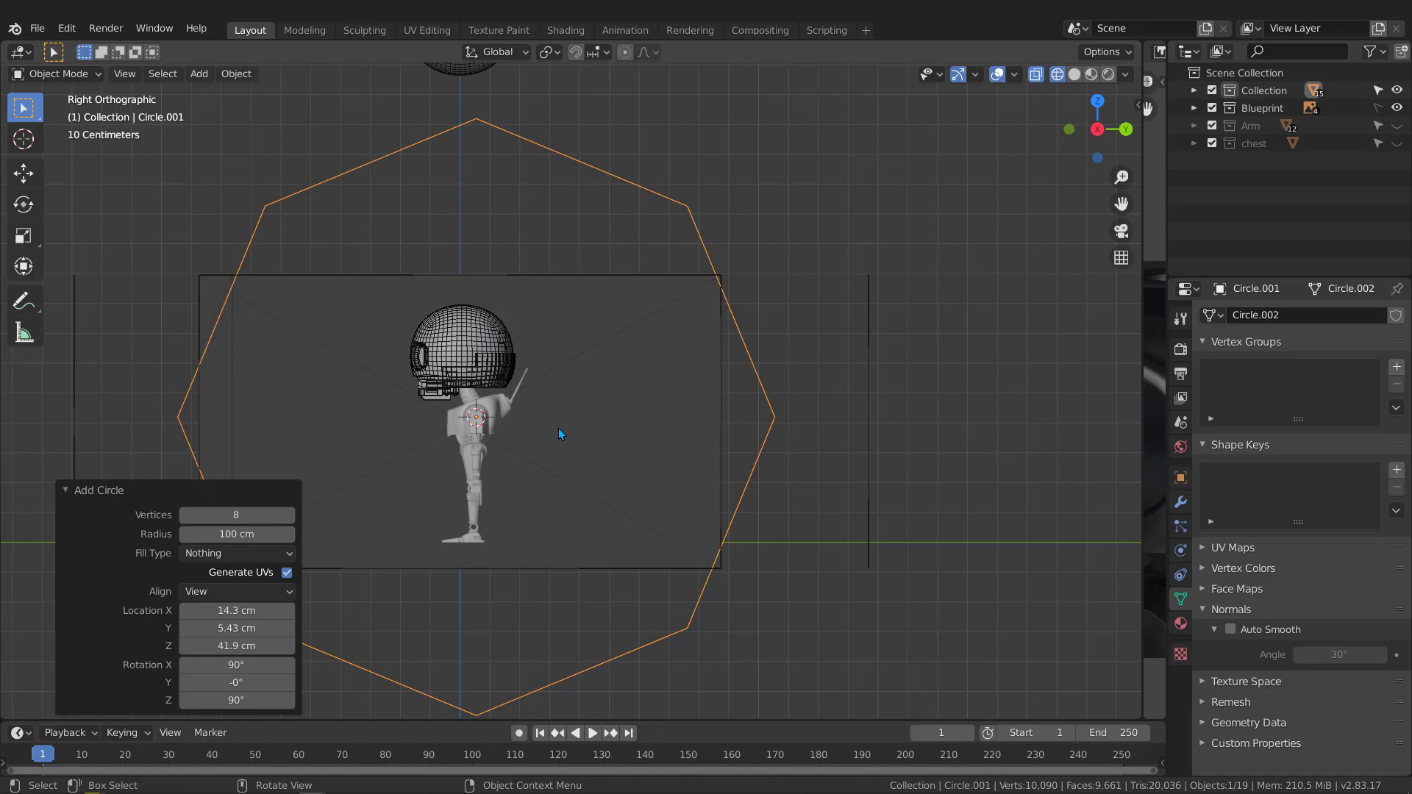
{"action": "left_click", "coordinate": [290, 515]}
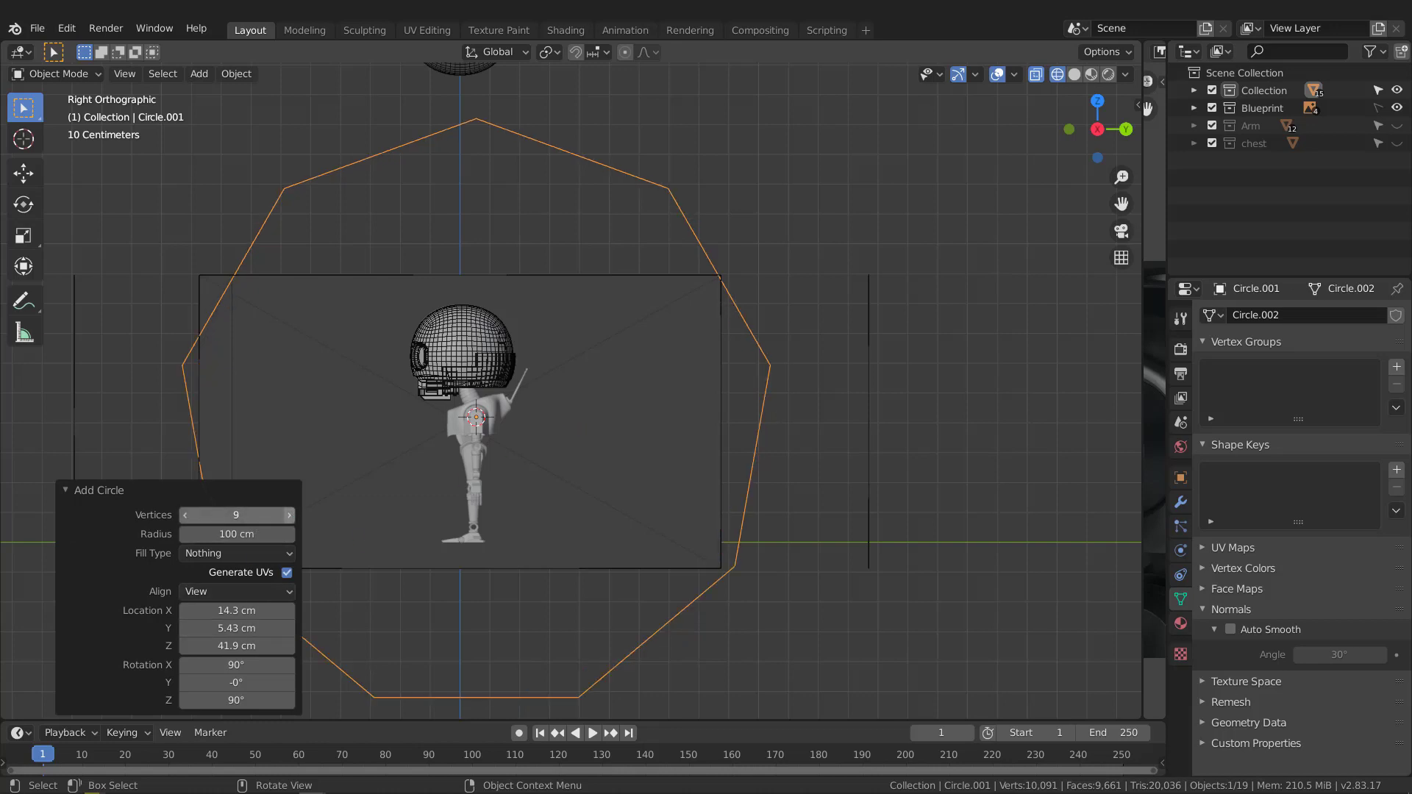
{"action": "left_click", "coordinate": [290, 514]}
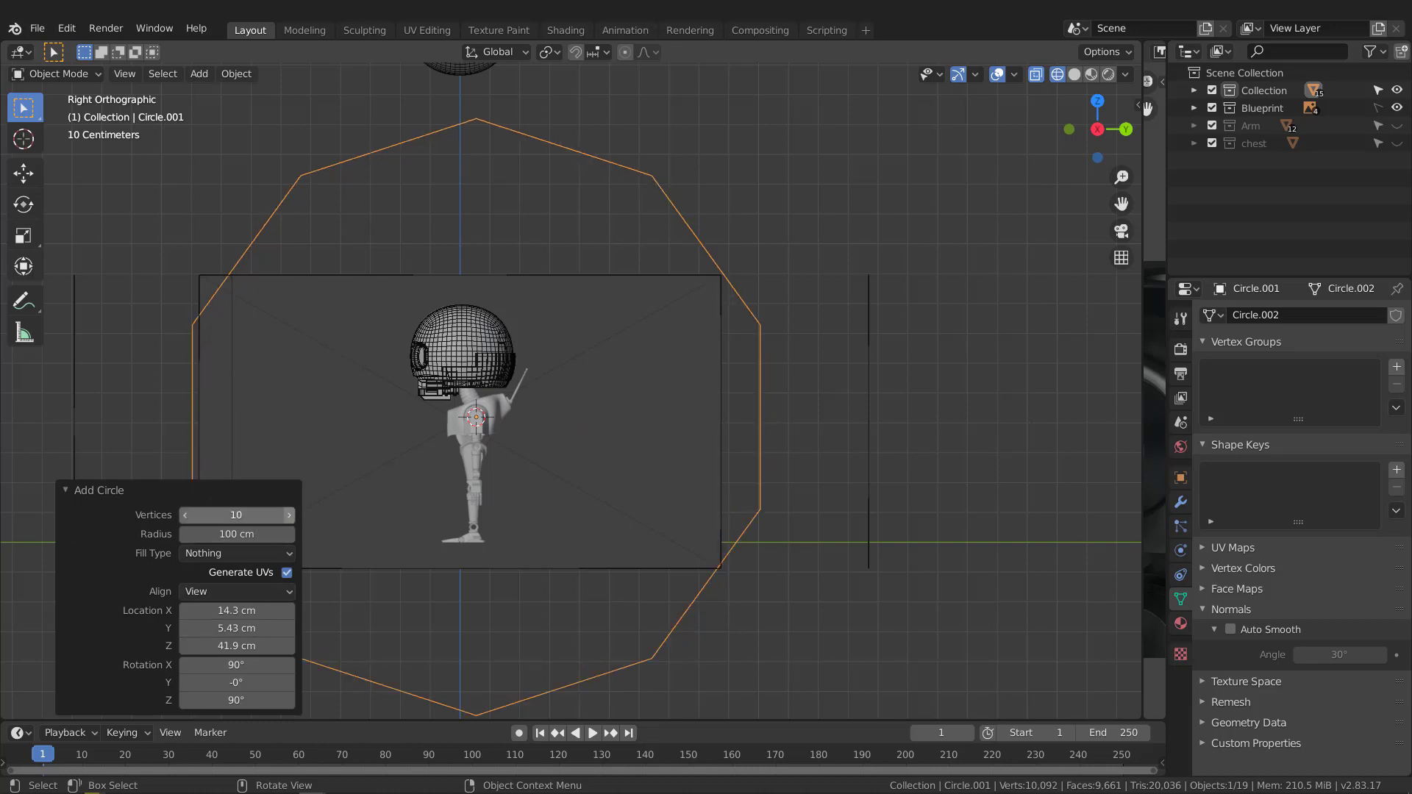
{"action": "left_click", "coordinate": [289, 515]}
{"action": "left_click", "coordinate": [289, 515]}
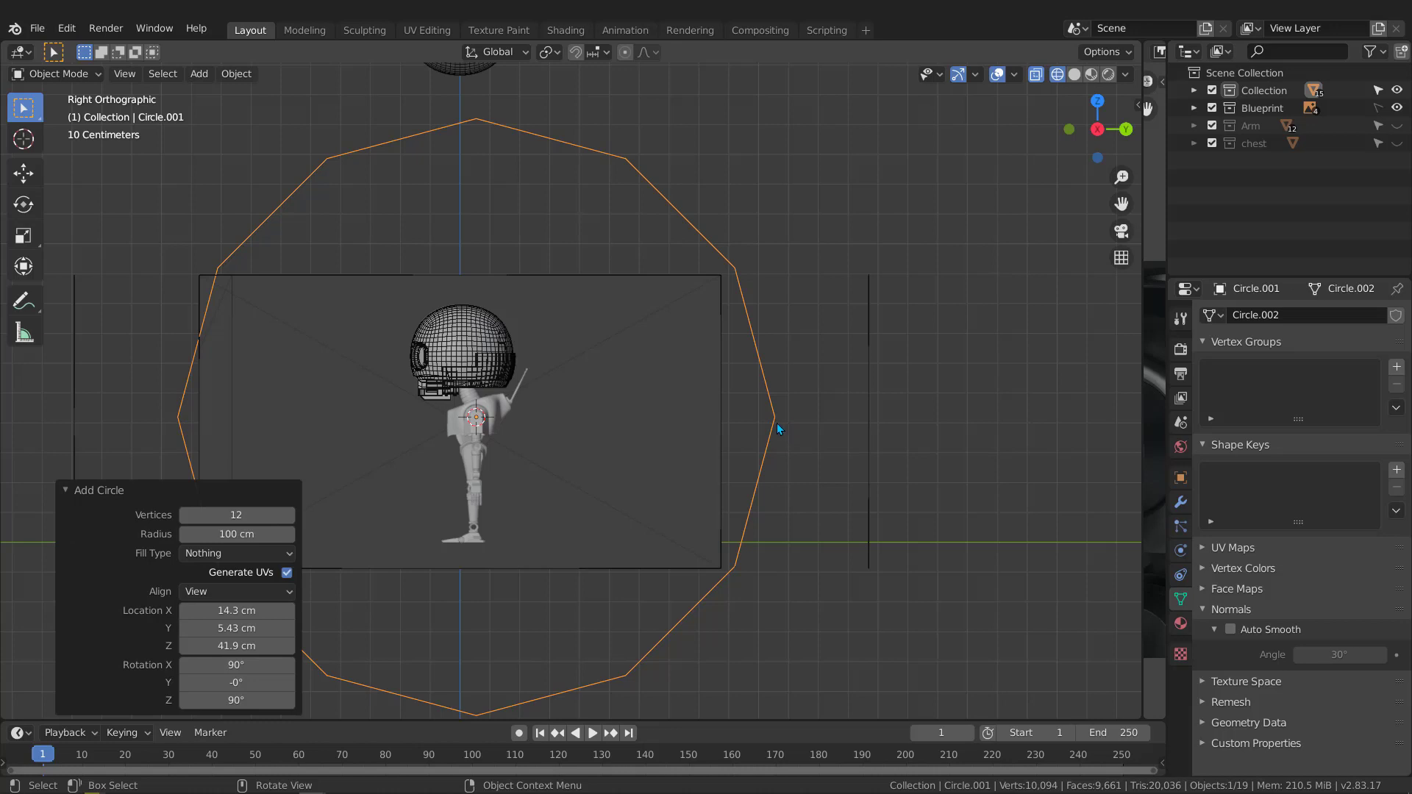
- Scale the circle down by 0.062 and again by 0.347 to match the width of the shoulder pad's raised inner panel
{"action": "key", "text": "s"}
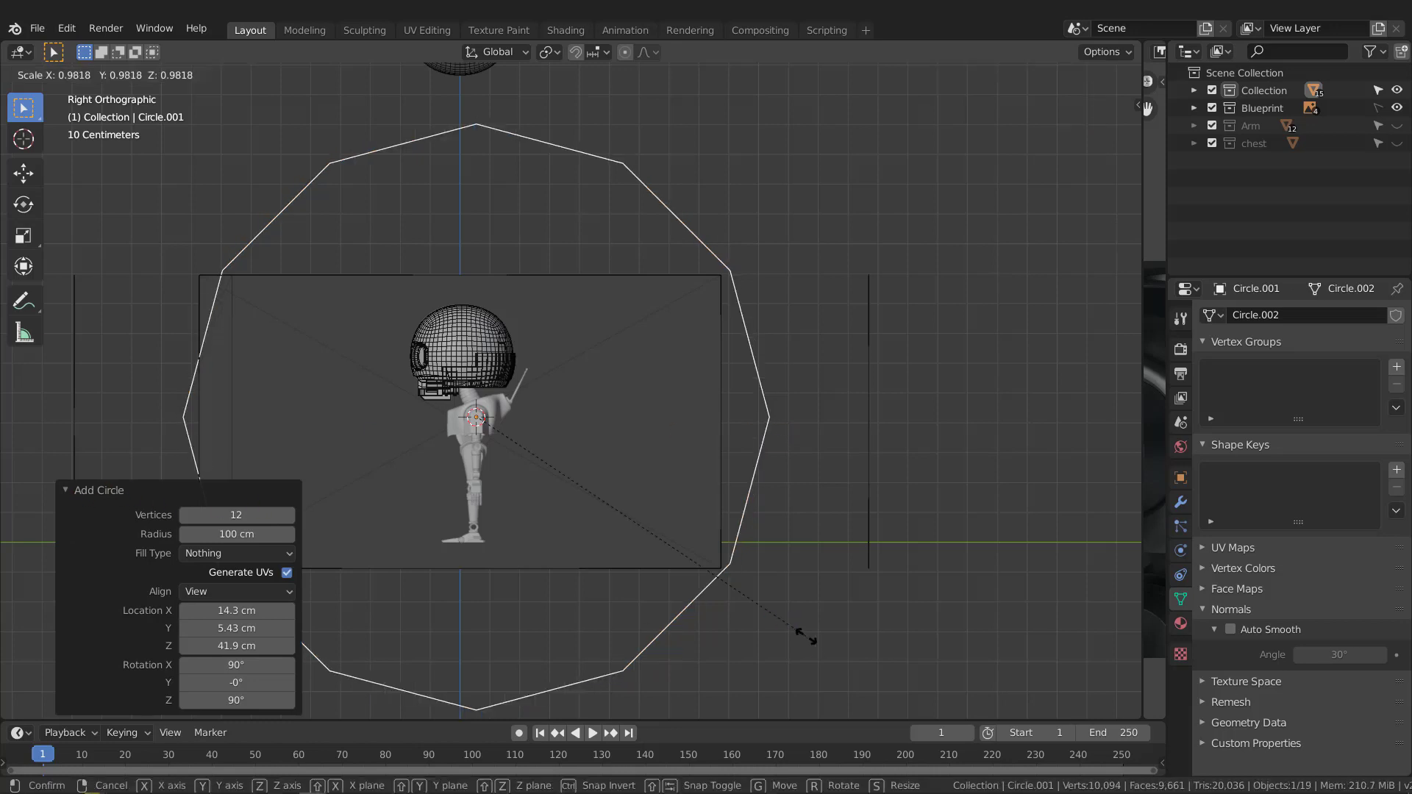
{"action": "left_click", "coordinate": [460, 412]}
{"action": "scroll", "coordinate": [459, 411], "scroll_direction": "up", "scroll_amount": 8}
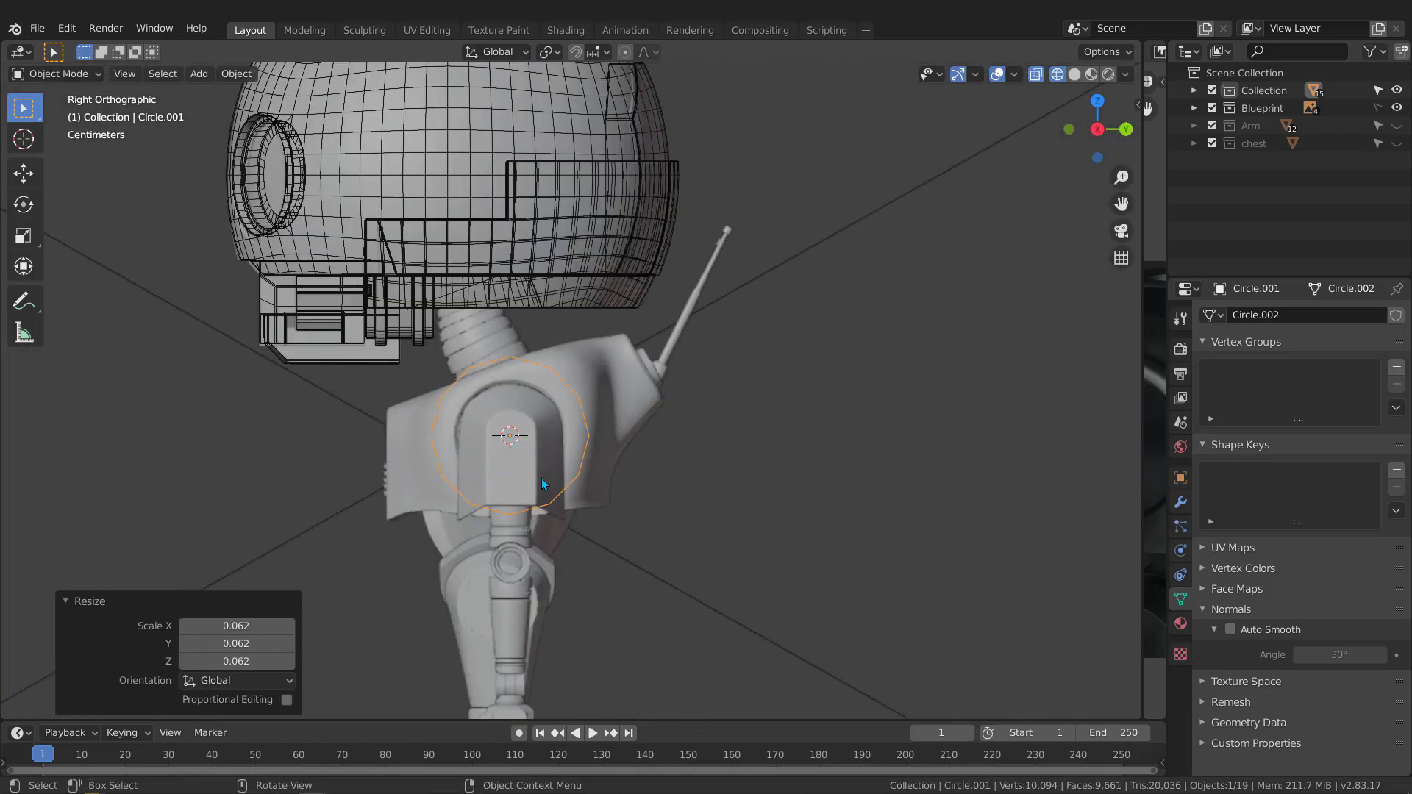
{"action": "key", "text": "s"}
{"action": "left_click", "coordinate": [550, 453]}
{"action": "scroll", "coordinate": [549, 453], "scroll_direction": "up", "scroll_amount": 5}
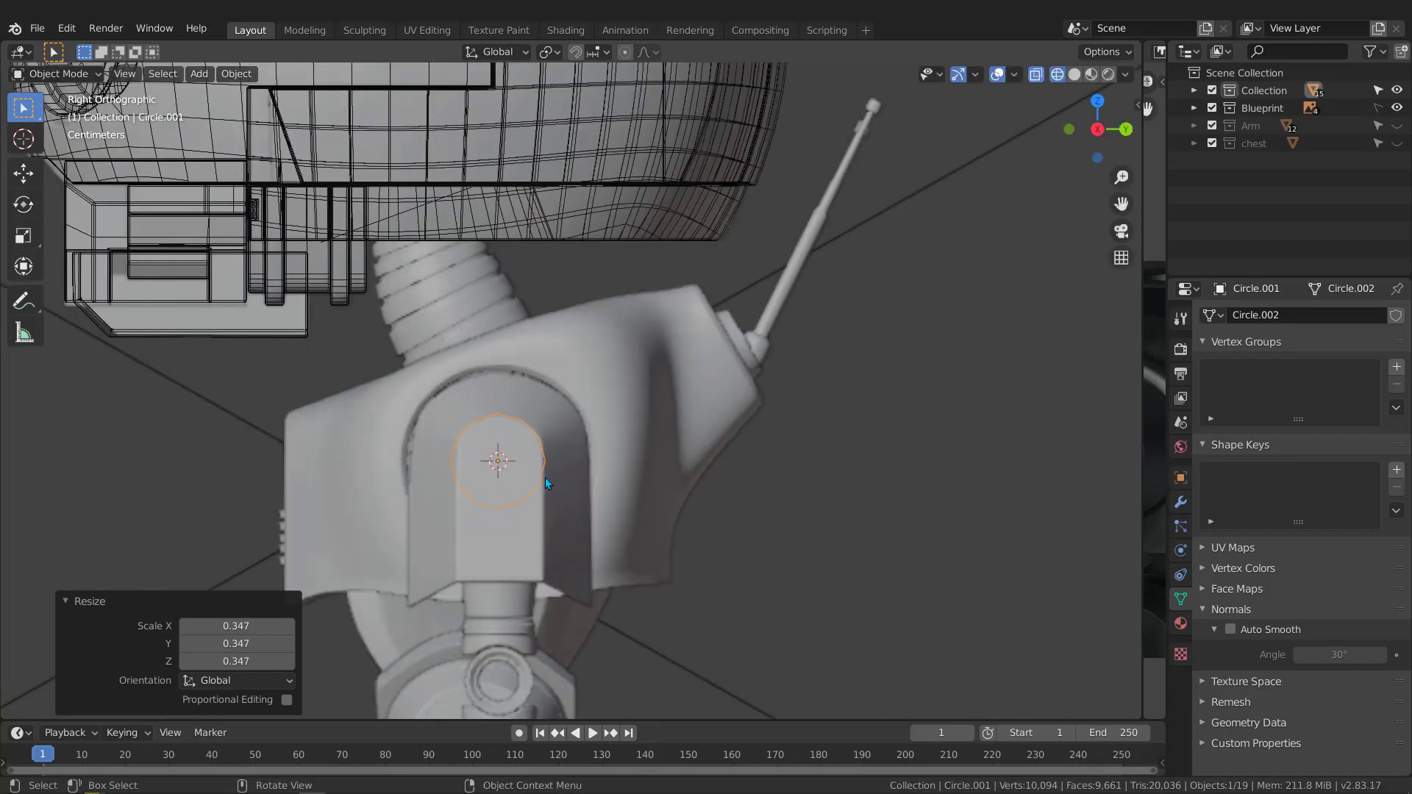
- Try to dissolve the six edges forming the lower half of the circle in edge select mode
{"action": "key", "text": "Tab"}
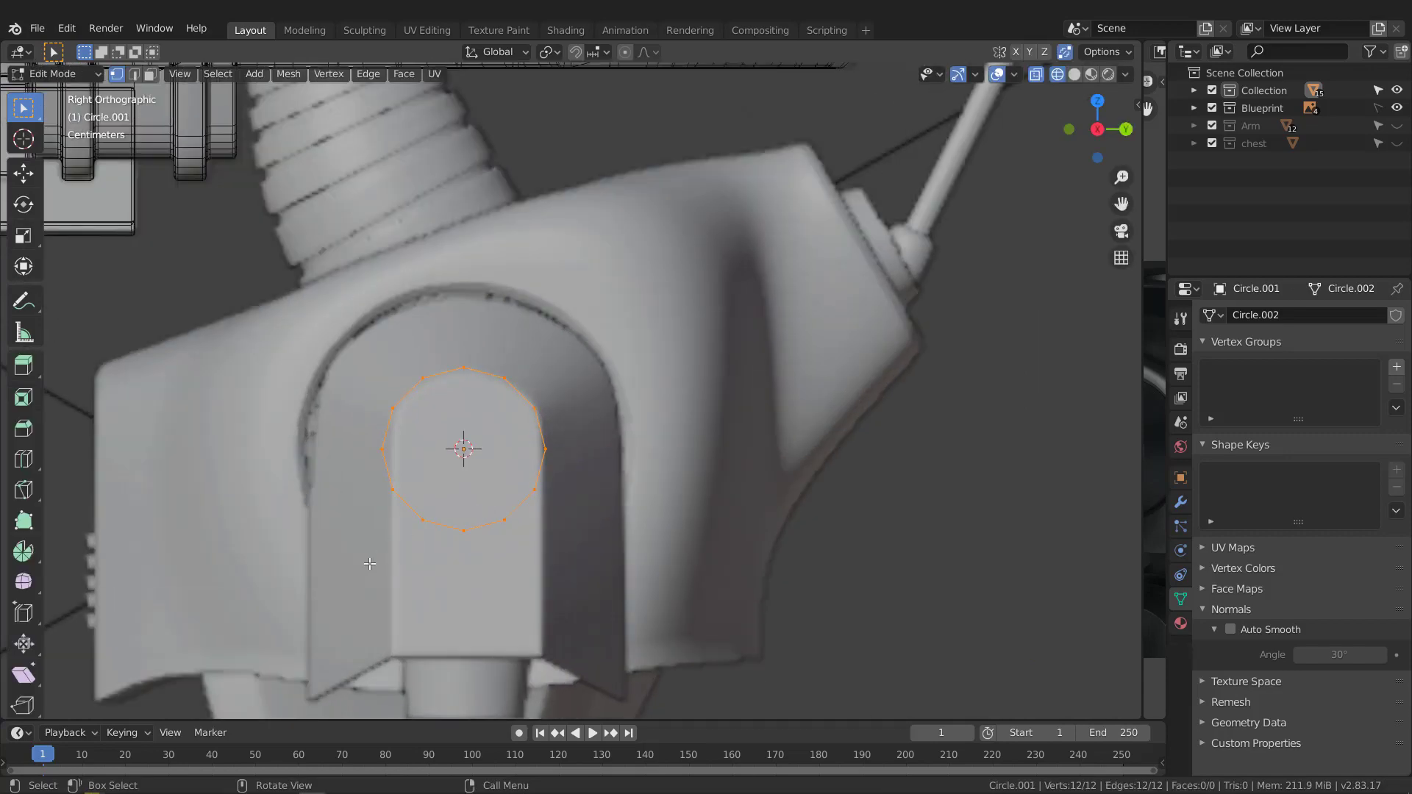
{"action": "key", "text": "2"}
{"action": "left_click_drag", "start_coordinate": [369, 563], "coordinate": [599, 461]}
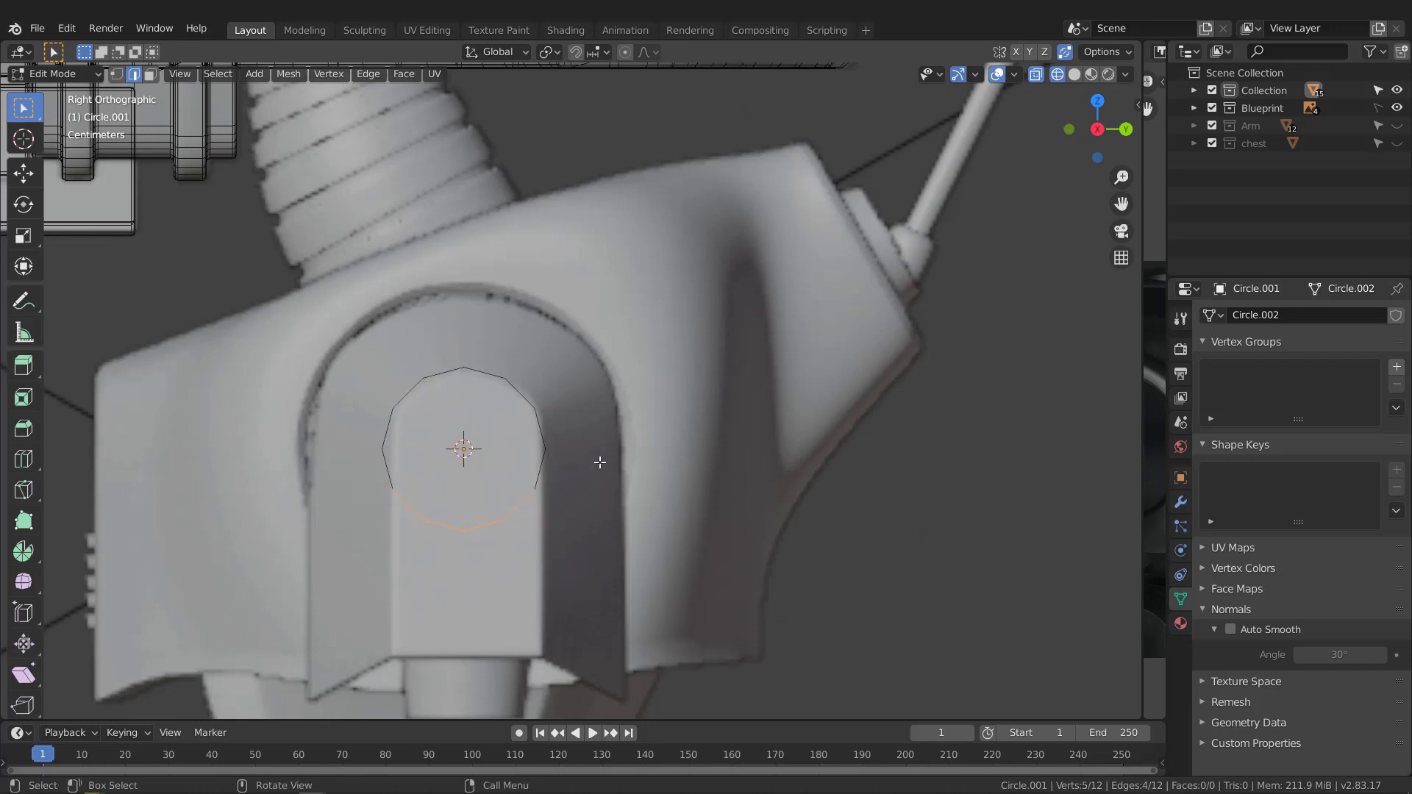
{"action": "left_click_drag", "start_coordinate": [364, 568], "coordinate": [582, 455]}
{"action": "left_click", "coordinate": [388, 474], "text": "shift"}
{"action": "left_click", "coordinate": [539, 470], "text": "shift"}
{"action": "key", "text": "x"}
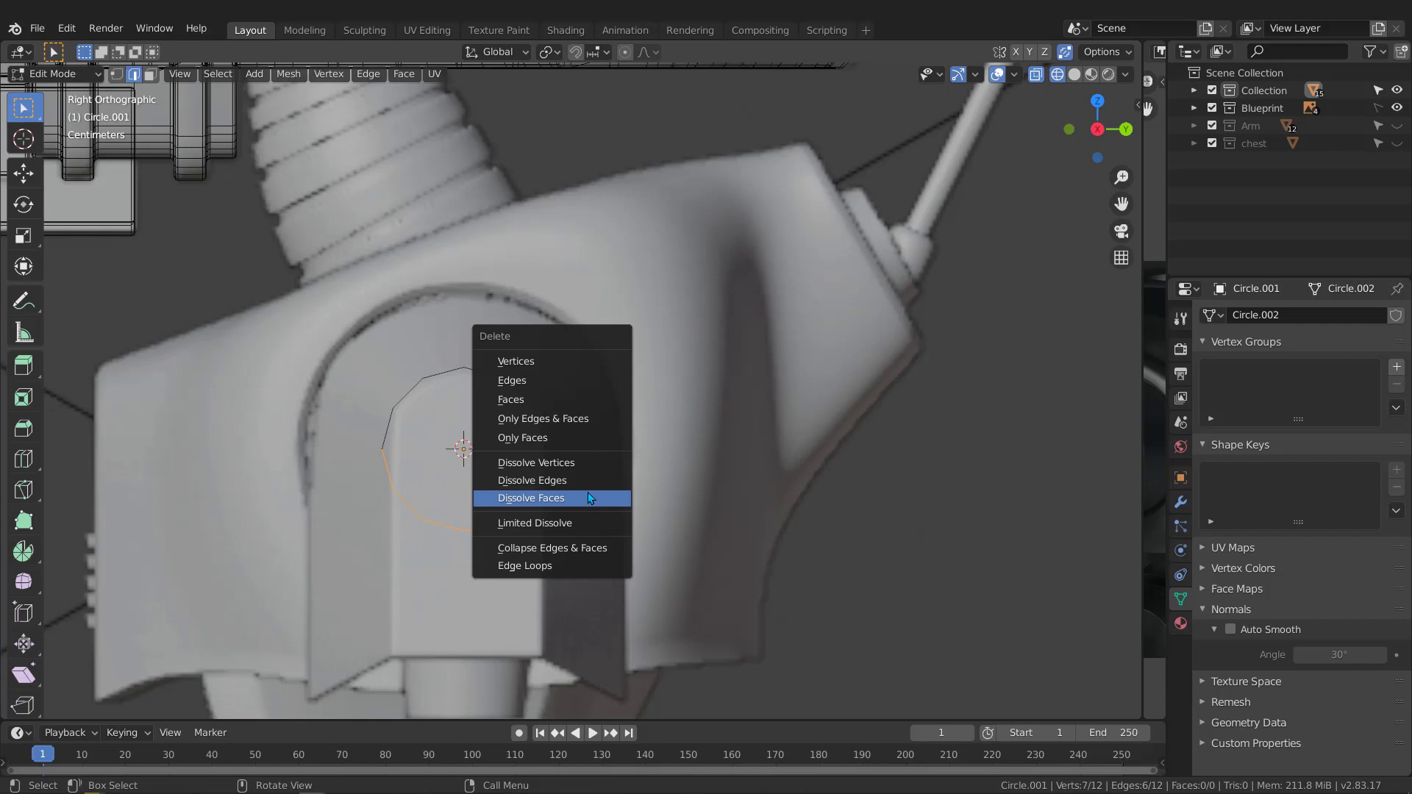
{"action": "left_click", "coordinate": [582, 480]}
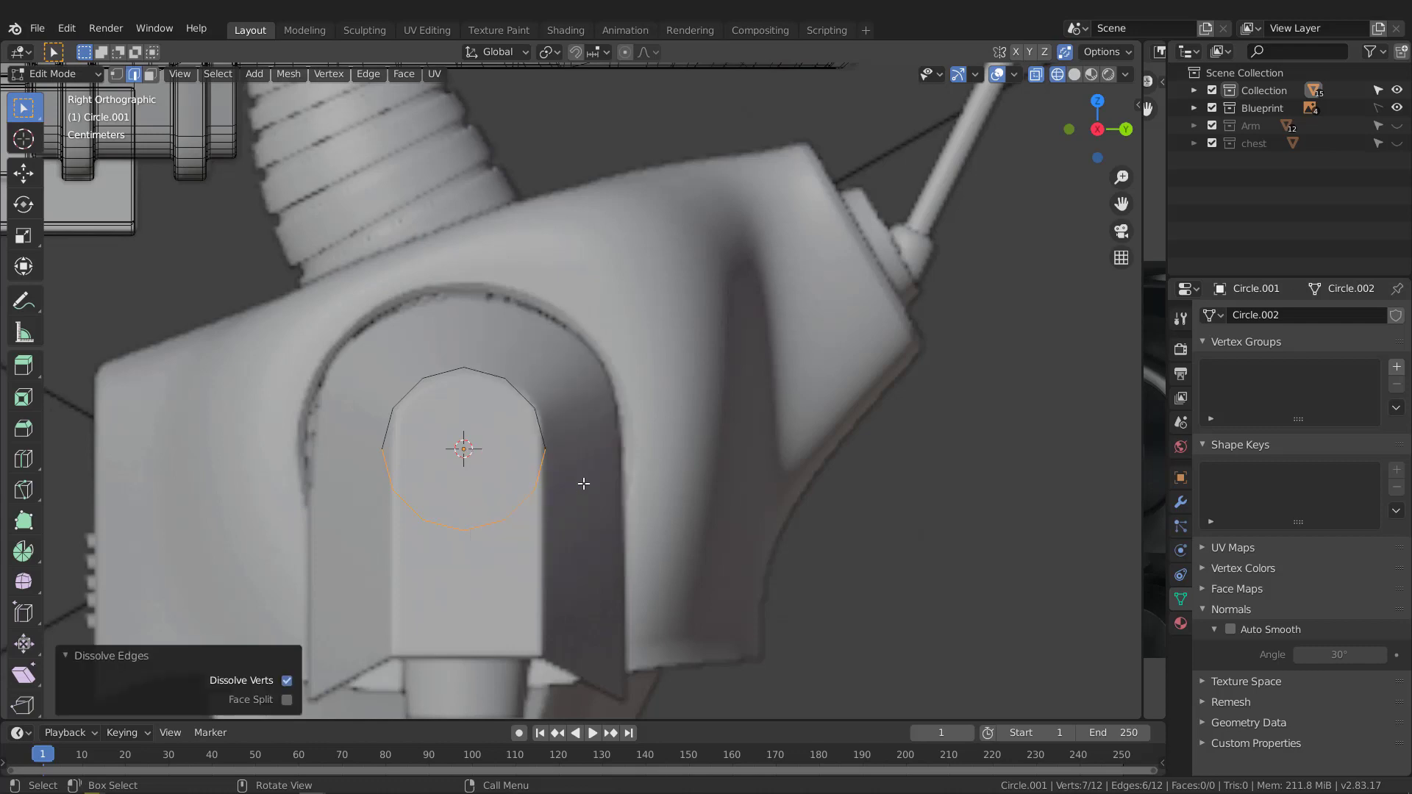
- Delete the six selected edges that form the lower half of the circle, leaving an open upper arc
{"action": "key", "text": "x"}
{"action": "left_click", "coordinate": [524, 390]}
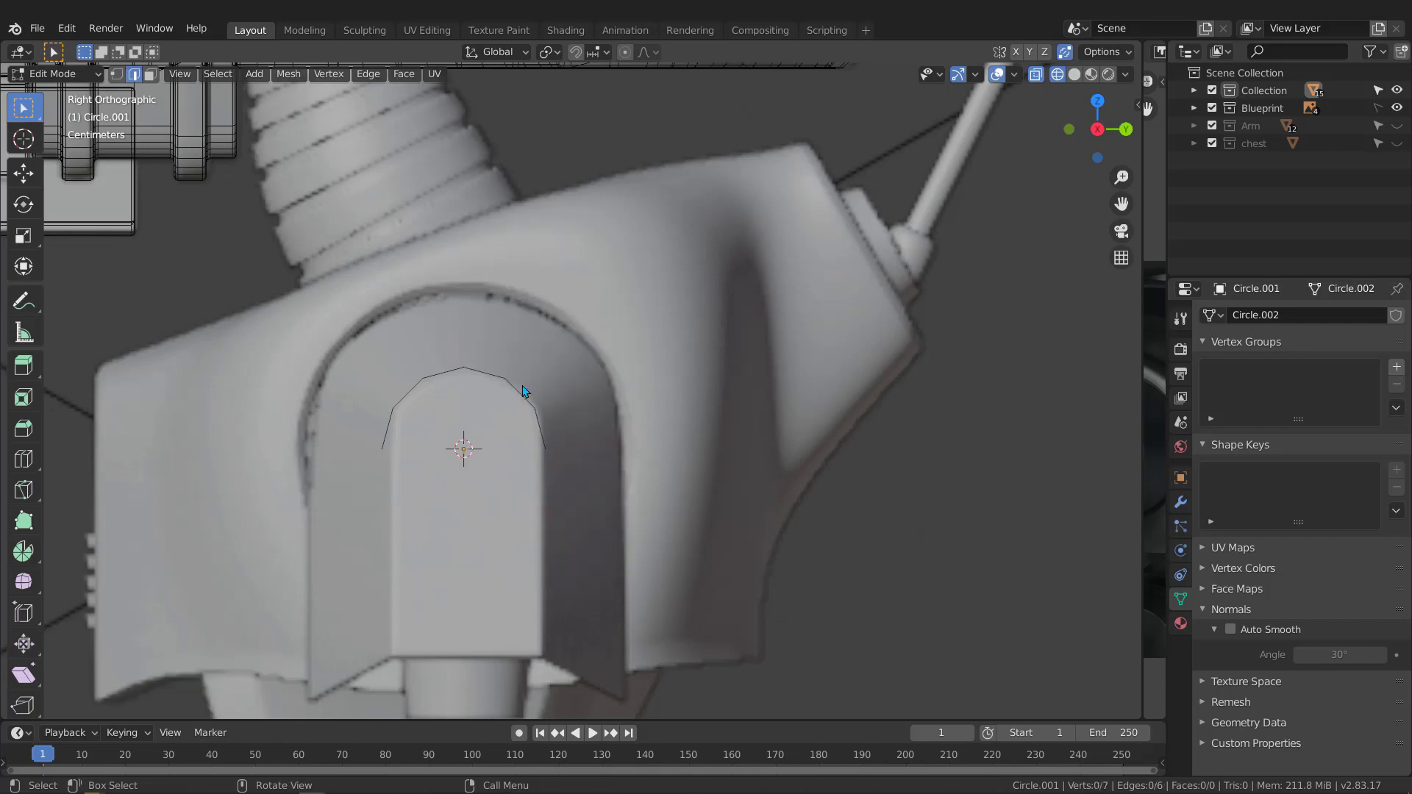
{"action": "scroll", "coordinate": [461, 430], "scroll_direction": "up", "scroll_amount": 2}
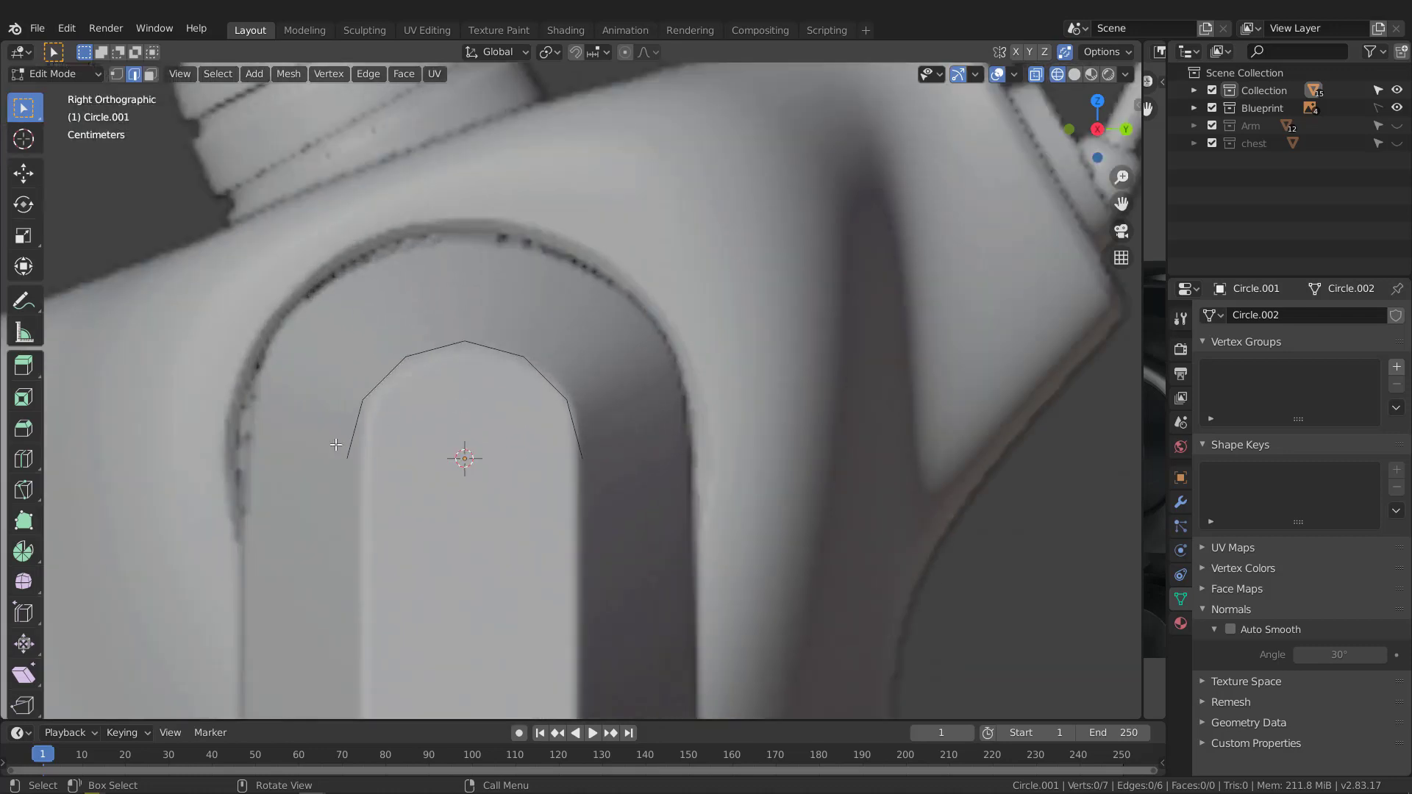
- Move the half-circle object about 0.12 cm along the Y axis to centre it over the blueprint's raised inner panel
{"action": "left_click_drag", "start_coordinate": [331, 514], "coordinate": [684, 394]}
{"action": "key", "text": "Tab"}
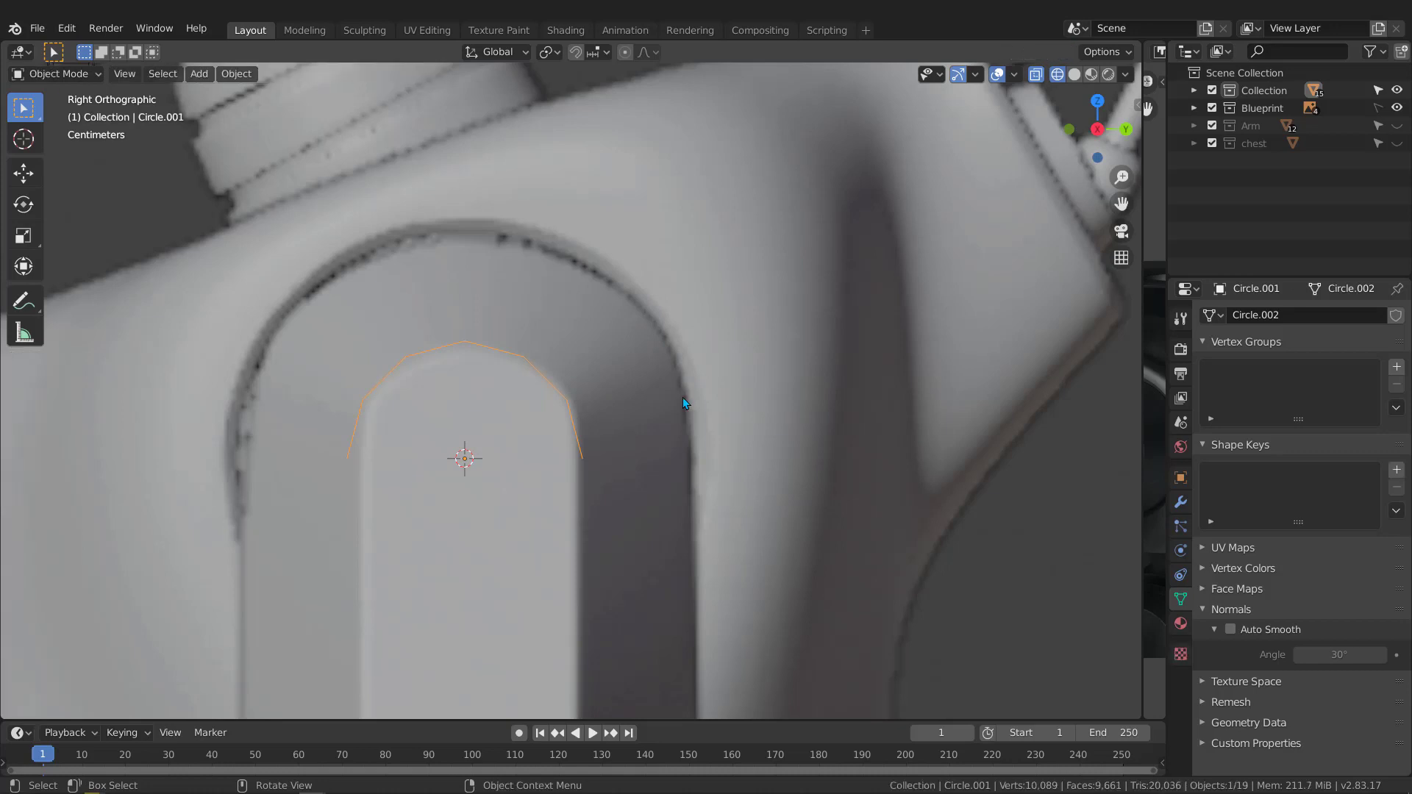
{"action": "key", "text": "g"}
{"action": "key", "text": "y"}
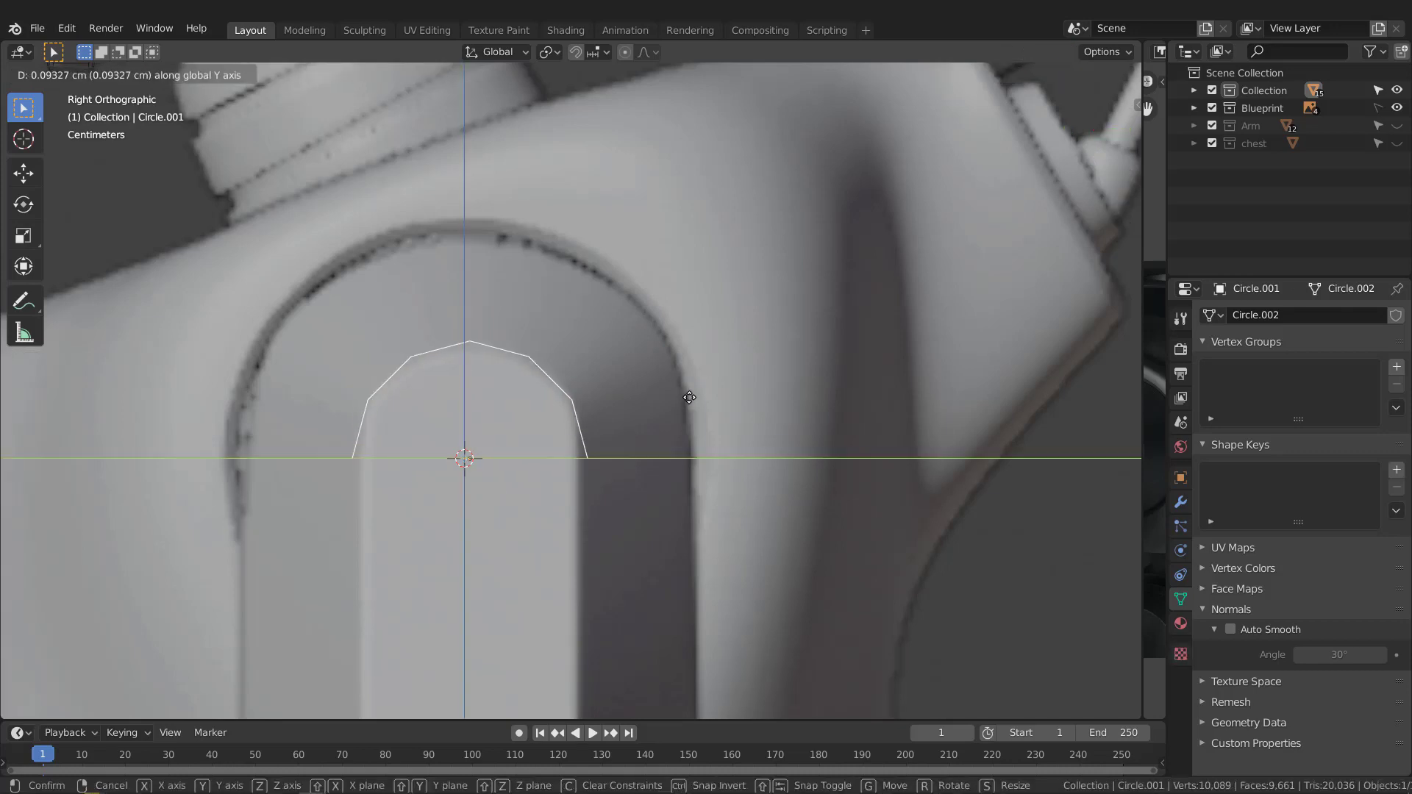
{"action": "left_click", "coordinate": [689, 397]}
{"action": "scroll", "coordinate": [589, 409], "scroll_direction": "down", "scroll_amount": 4}
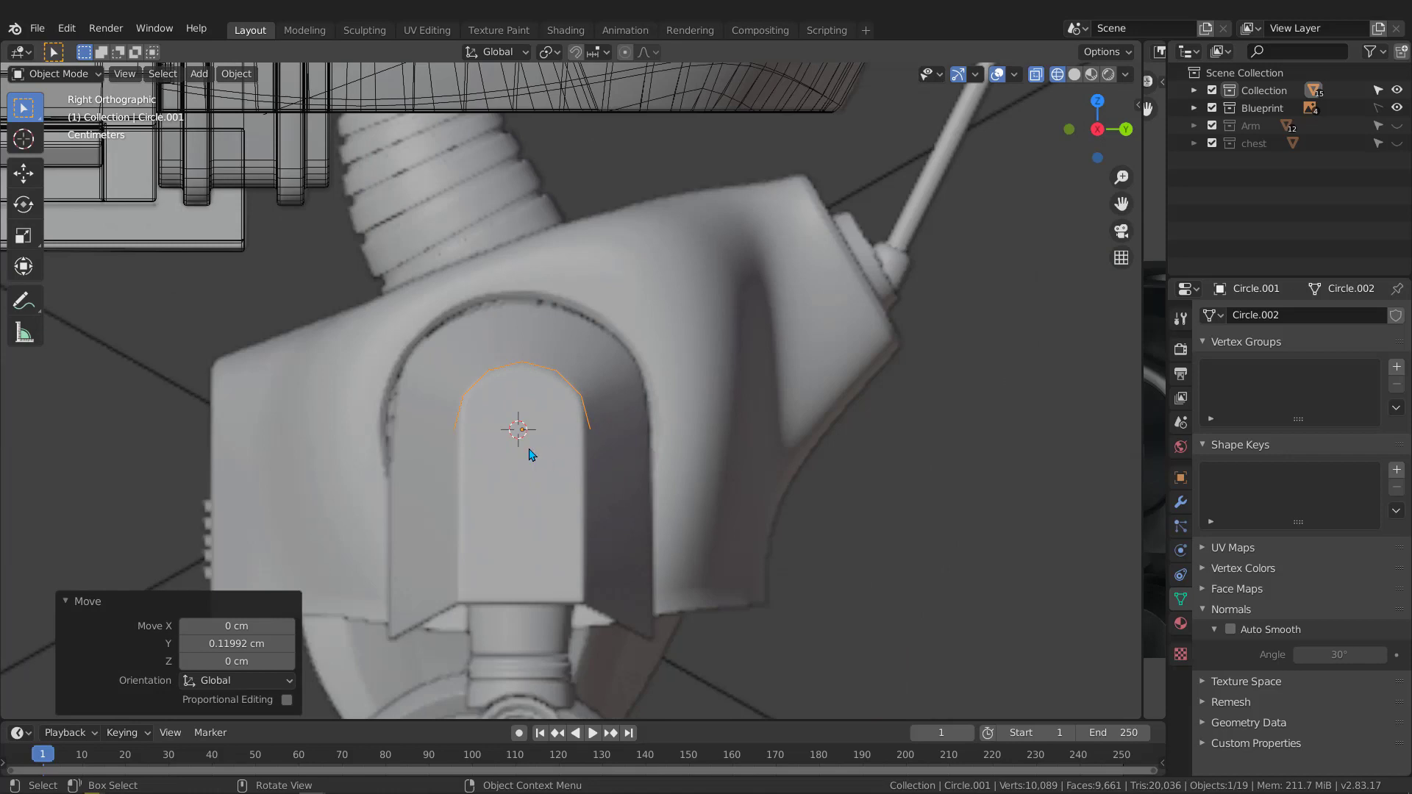
{"action": "key", "text": "1"}
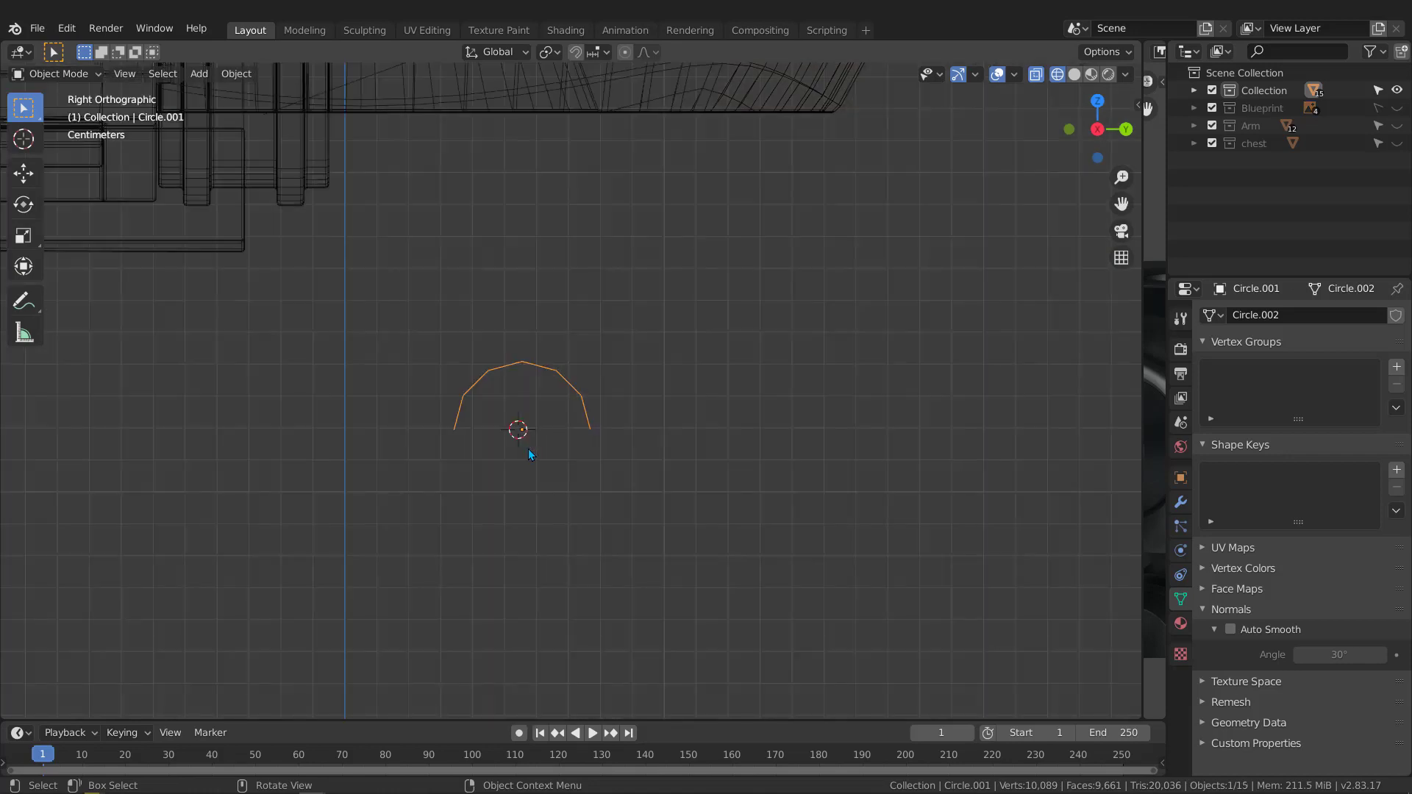
{"action": "left_click", "coordinate": [1397, 108]}
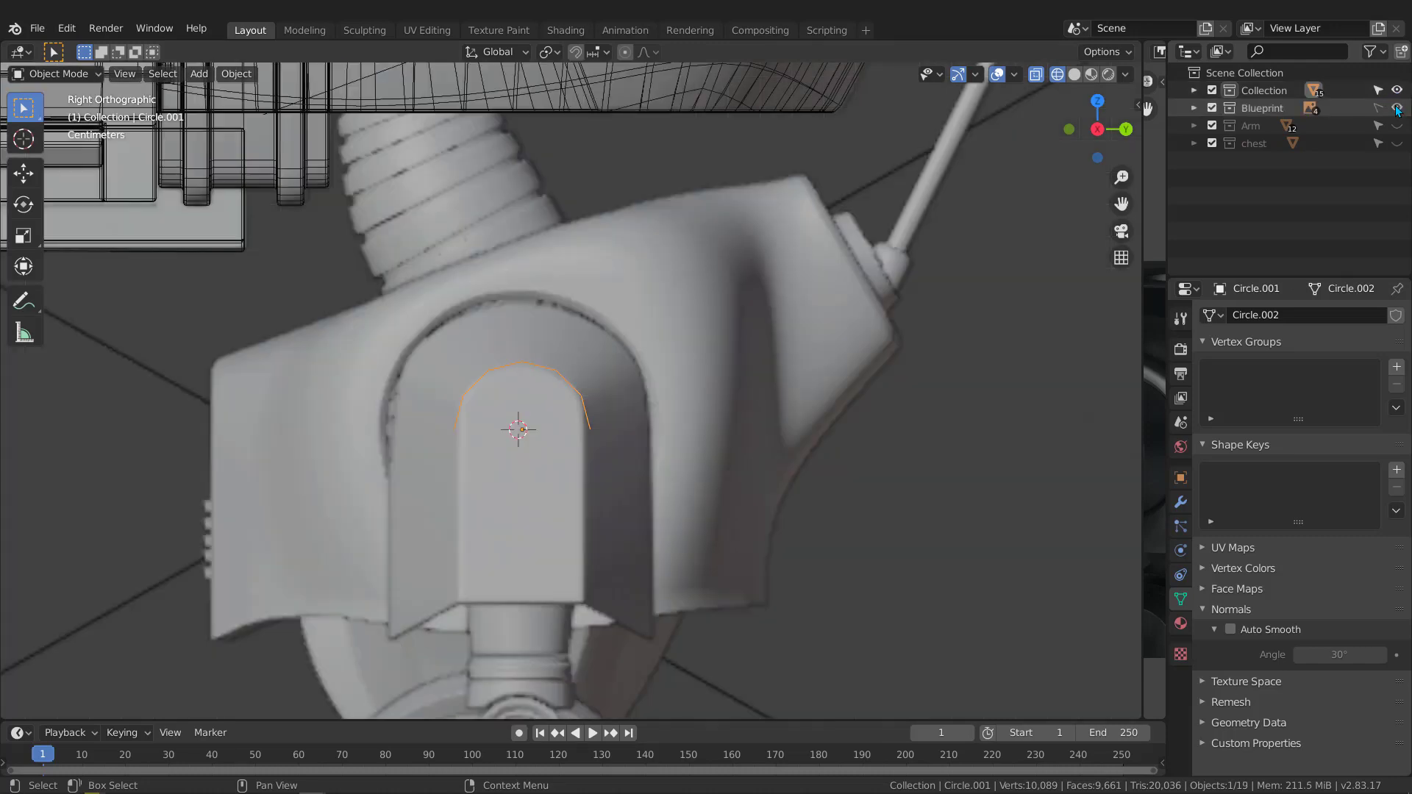
{"action": "scroll", "coordinate": [528, 433], "scroll_direction": "down", "scroll_amount": 3}
{"action": "scroll", "coordinate": [528, 417], "scroll_direction": "up", "scroll_amount": 3}
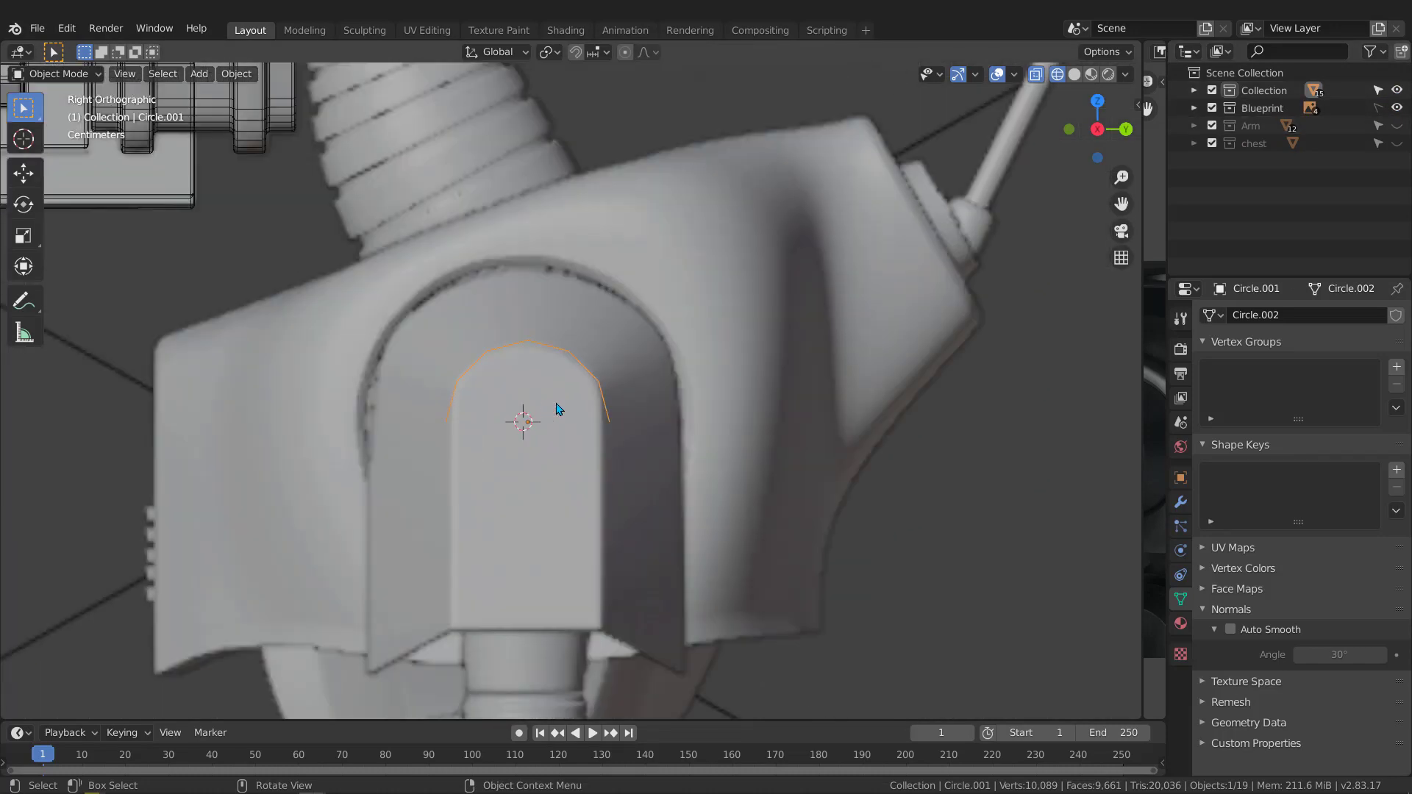
- Extrude the arc's two end vertices about 5.41 cm down along Z and connect the new vertices with a bottom edge
{"action": "key", "text": "Tab"}
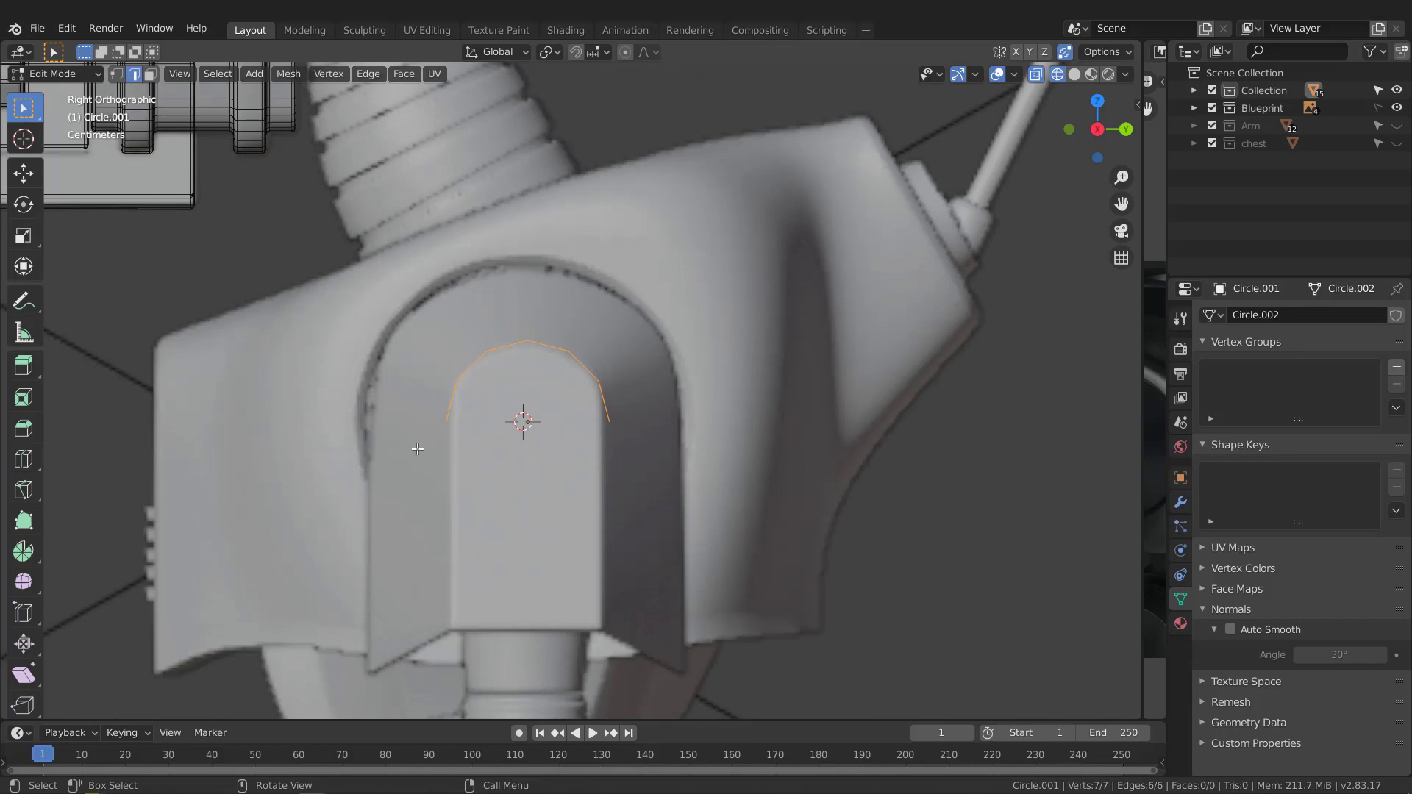
{"action": "key", "text": "1"}
{"action": "left_click_drag", "start_coordinate": [417, 449], "coordinate": [641, 412]}
{"action": "key", "text": "e"}
{"action": "key", "text": "y"}
{"action": "key", "text": "z"}
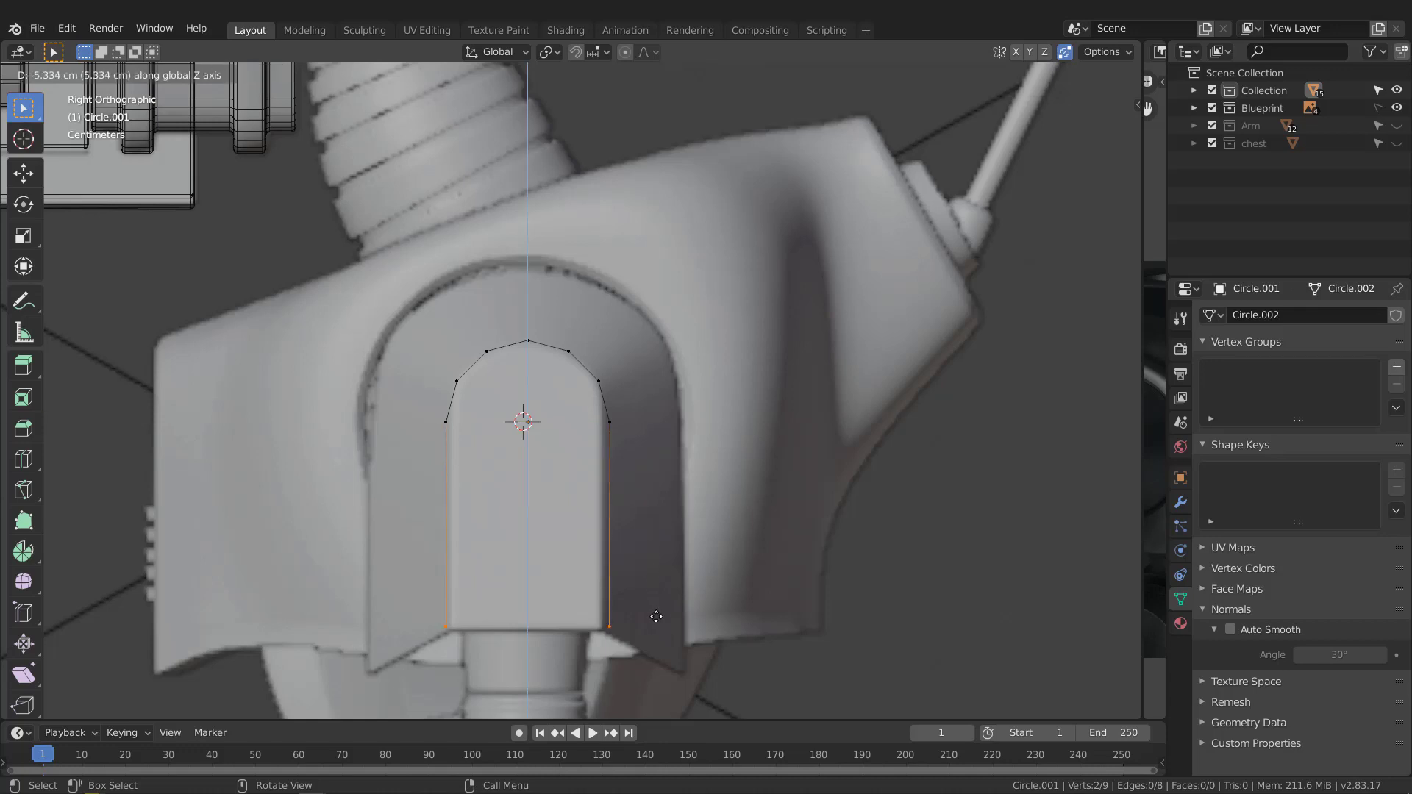
{"action": "left_click", "coordinate": [656, 618]}
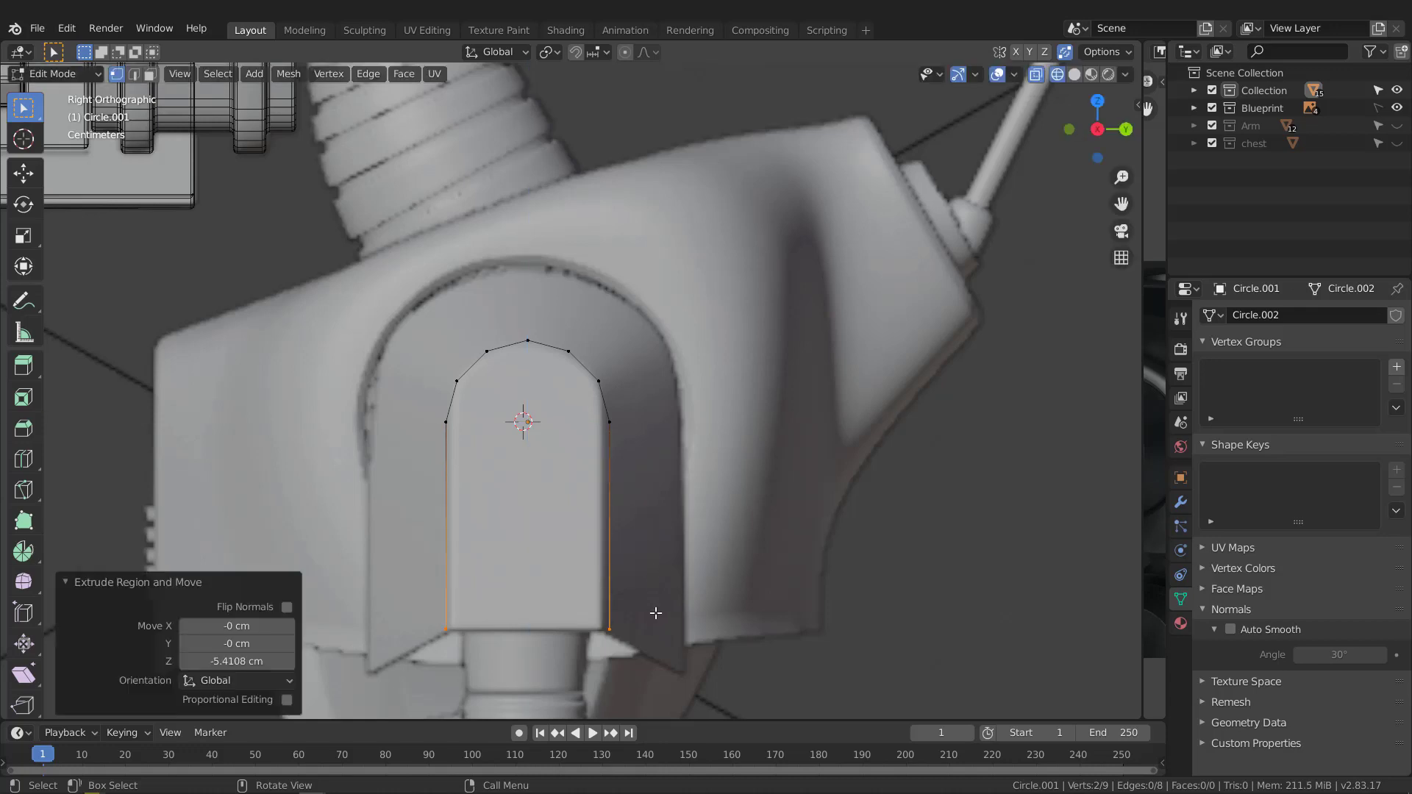
{"action": "key", "text": "f"}
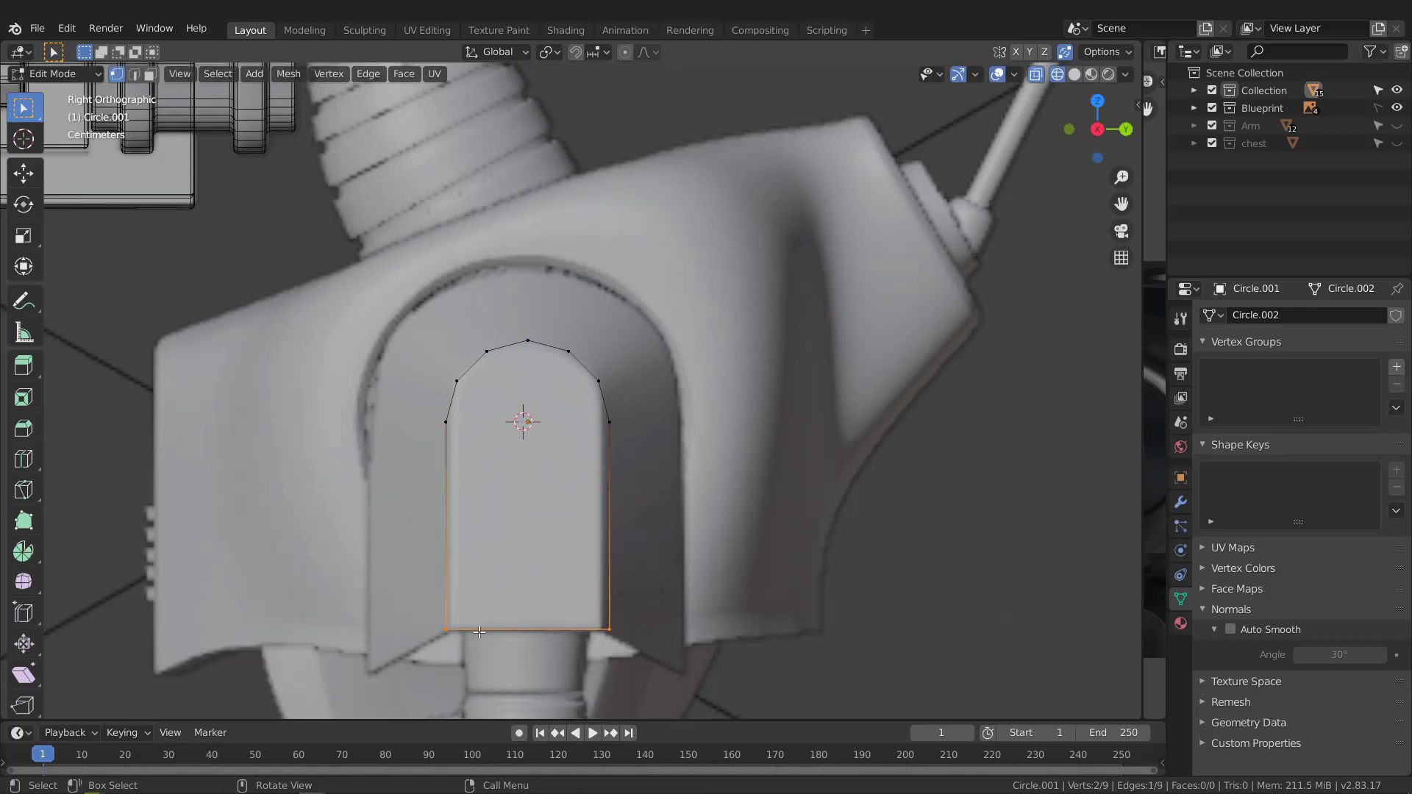
- In the front orthographic view, move the whole outline about 2.33 cm along X to the shoulder pad's outer upper corner
{"action": "middle_click_drag", "start_coordinate": [558, 343], "coordinate": [572, 311]}
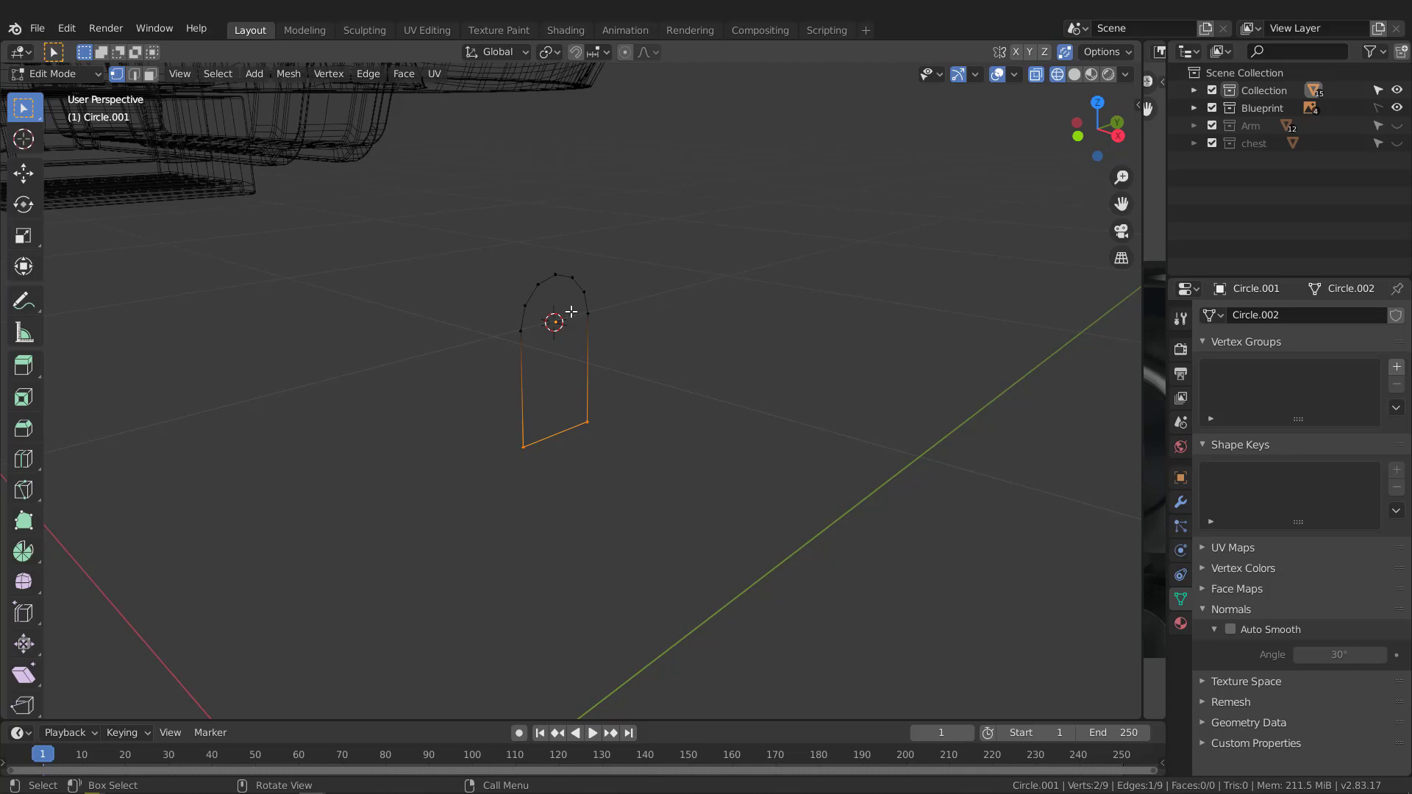
{"action": "key", "text": "KP_1"}
{"action": "left_click_drag", "start_coordinate": [527, 227], "coordinate": [610, 459]}
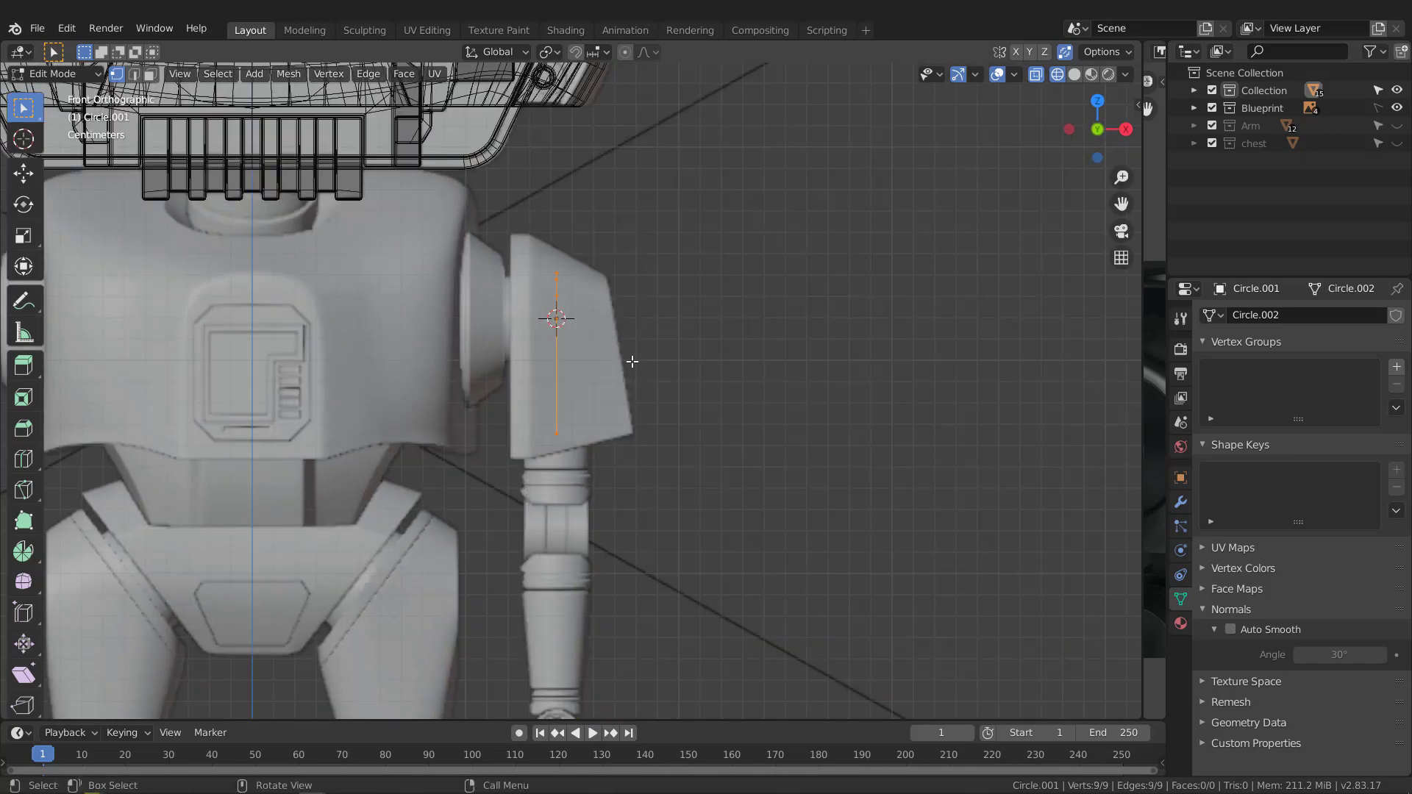
{"action": "scroll", "coordinate": [633, 360], "scroll_direction": "up", "scroll_amount": 2}
{"action": "key", "text": "g"}
{"action": "key", "text": "x"}
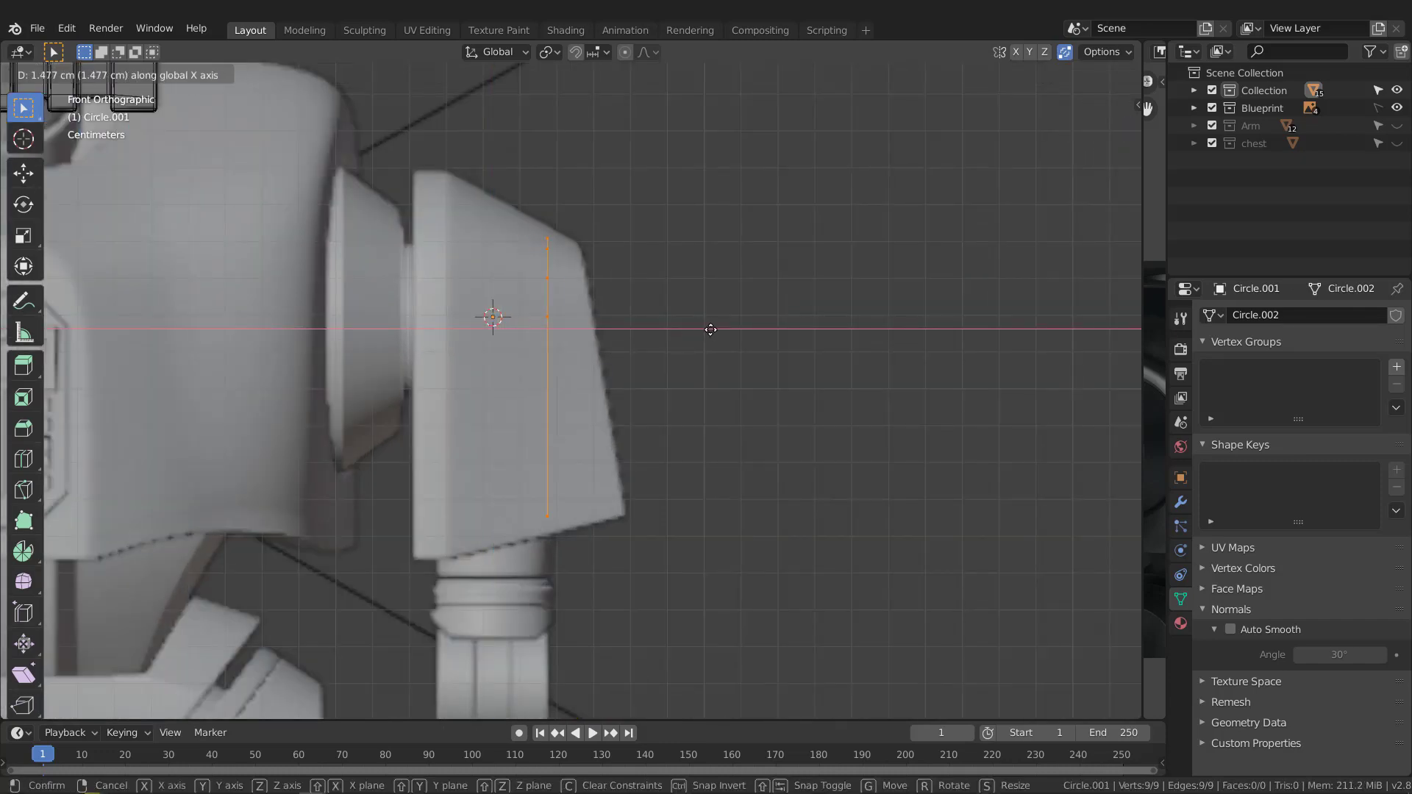
{"action": "left_click", "coordinate": [731, 328]}
{"action": "scroll", "coordinate": [497, 326], "scroll_direction": "up", "scroll_amount": 5}
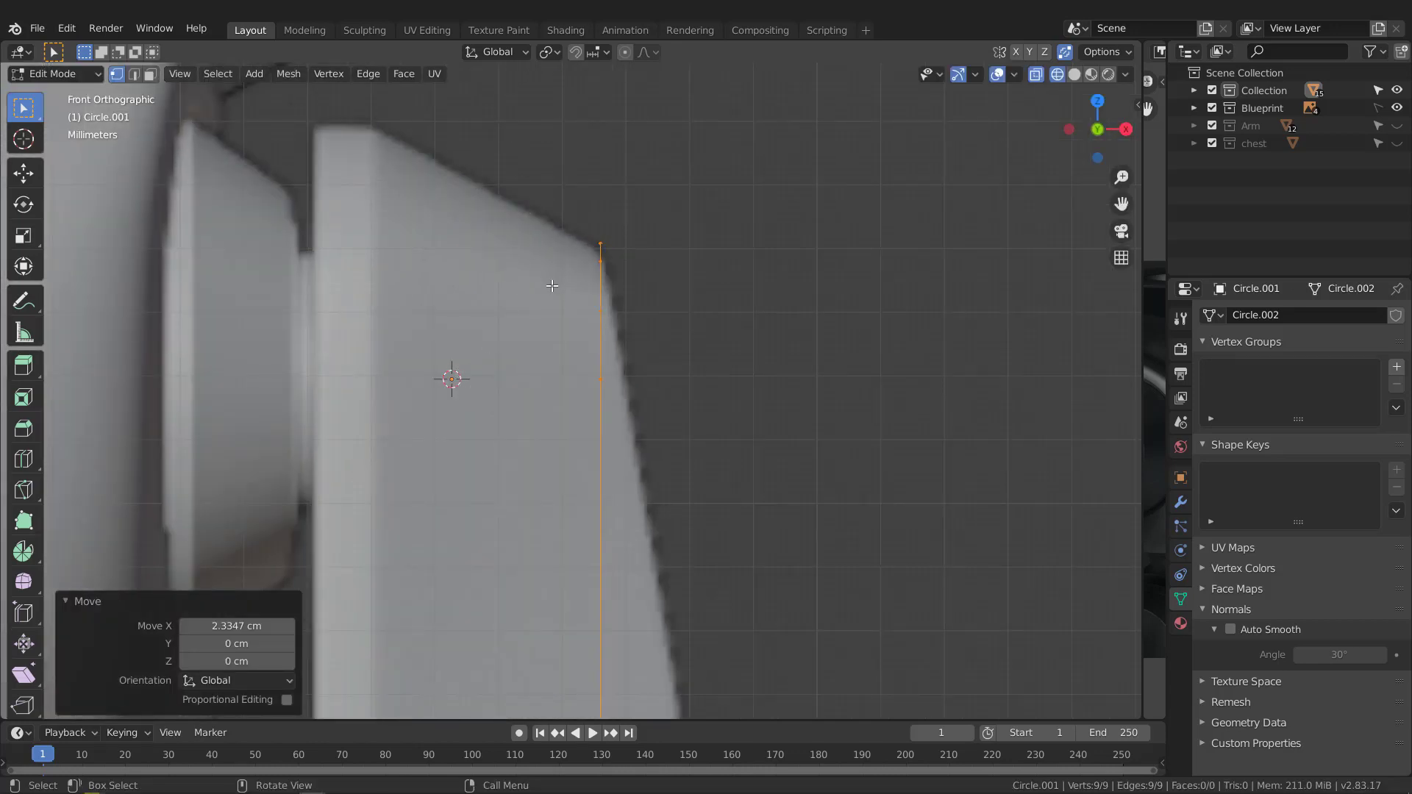
- Change the snapping target to vertices and snap the 3D cursor onto the outline's topmost vertex
{"action": "right_click_drag", "start_coordinate": [534, 306], "coordinate": [650, 202], "text": "shift"}
{"action": "left_click", "coordinate": [598, 51]}
{"action": "left_click", "coordinate": [555, 124]}
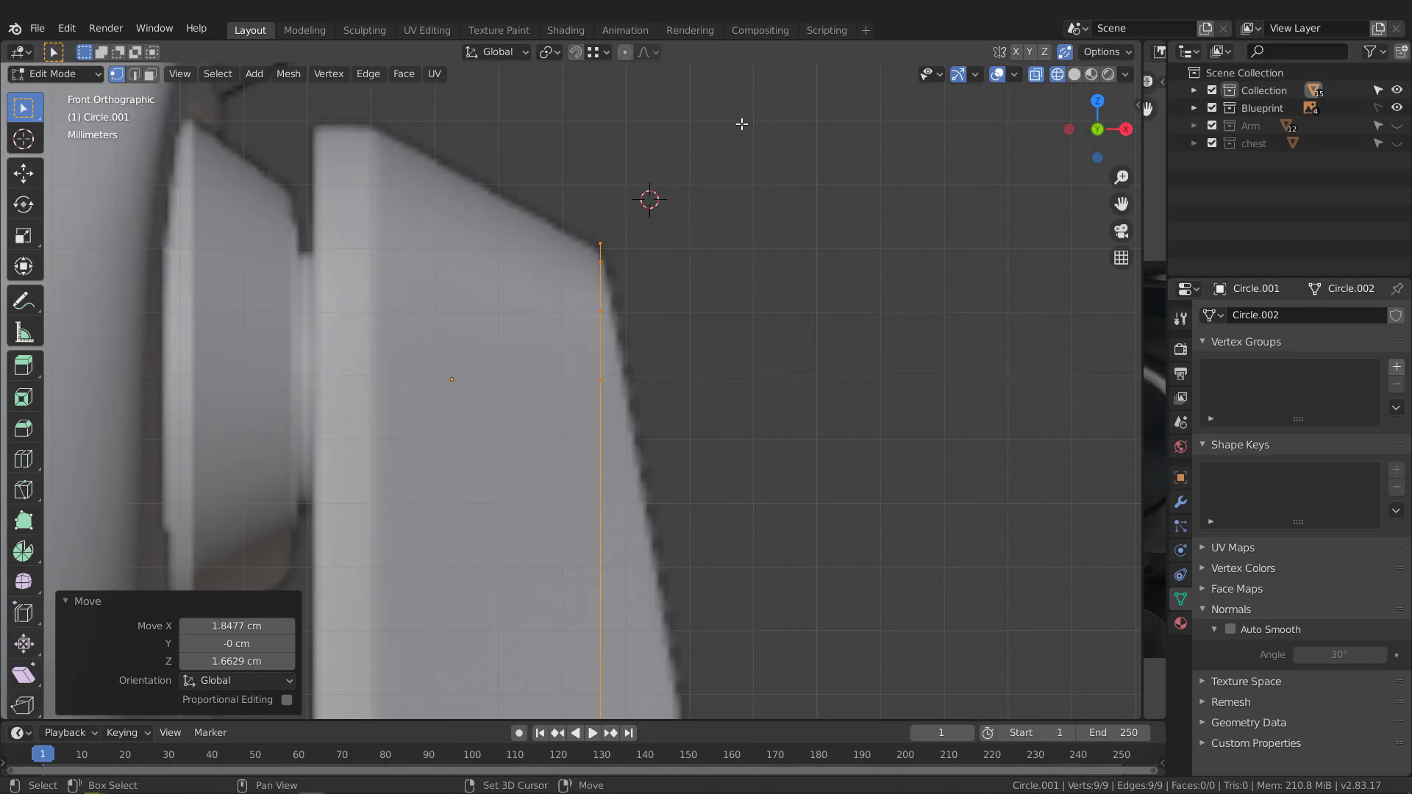
{"action": "right_click_drag", "start_coordinate": [728, 123], "coordinate": [600, 243], "text": "shift"}
{"action": "scroll", "coordinate": [571, 189], "scroll_direction": "down", "scroll_amount": 1}
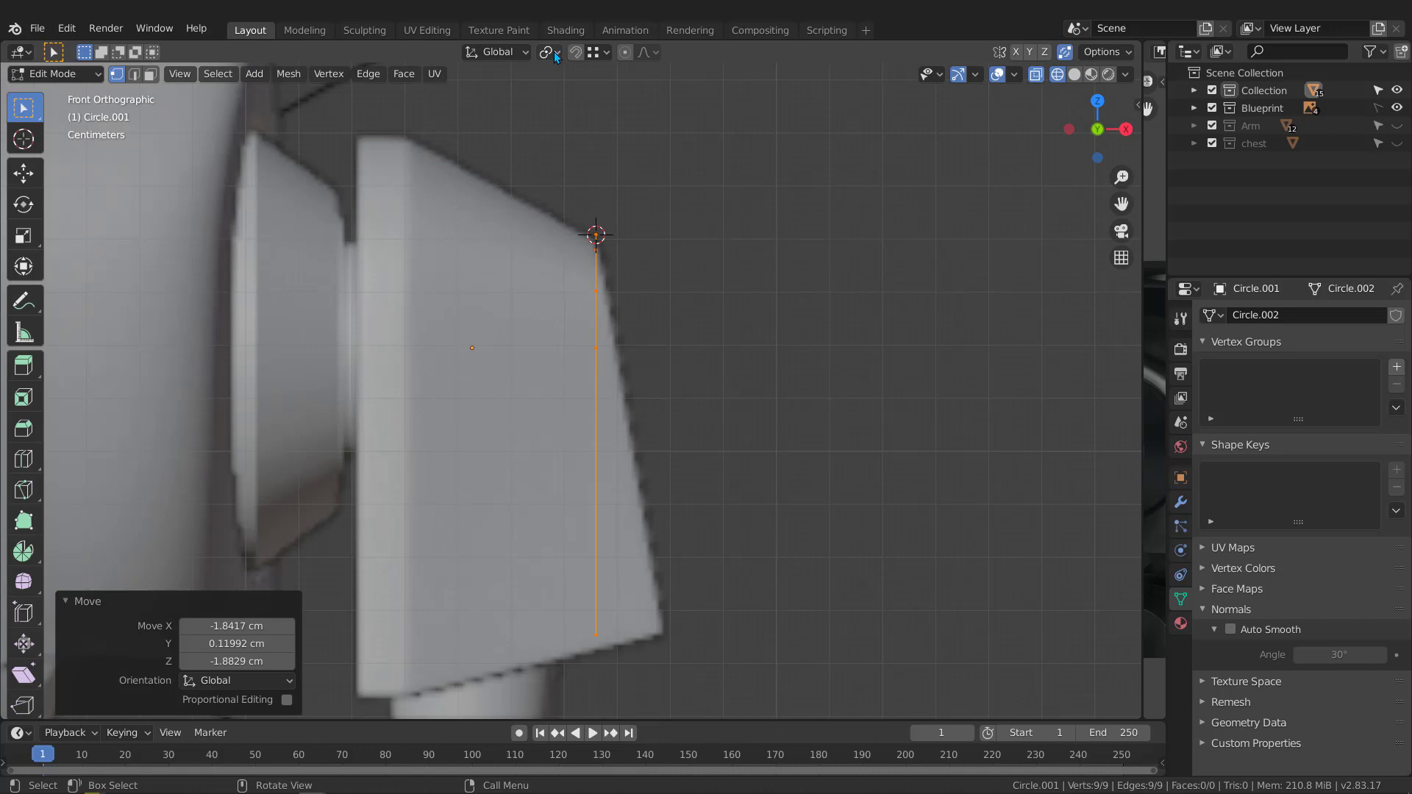
- Set the transform pivot to 3D Cursor and rotate the outline by -9.7° to follow the shoulder pad's slanted outer side
{"action": "left_click", "coordinate": [553, 51]}
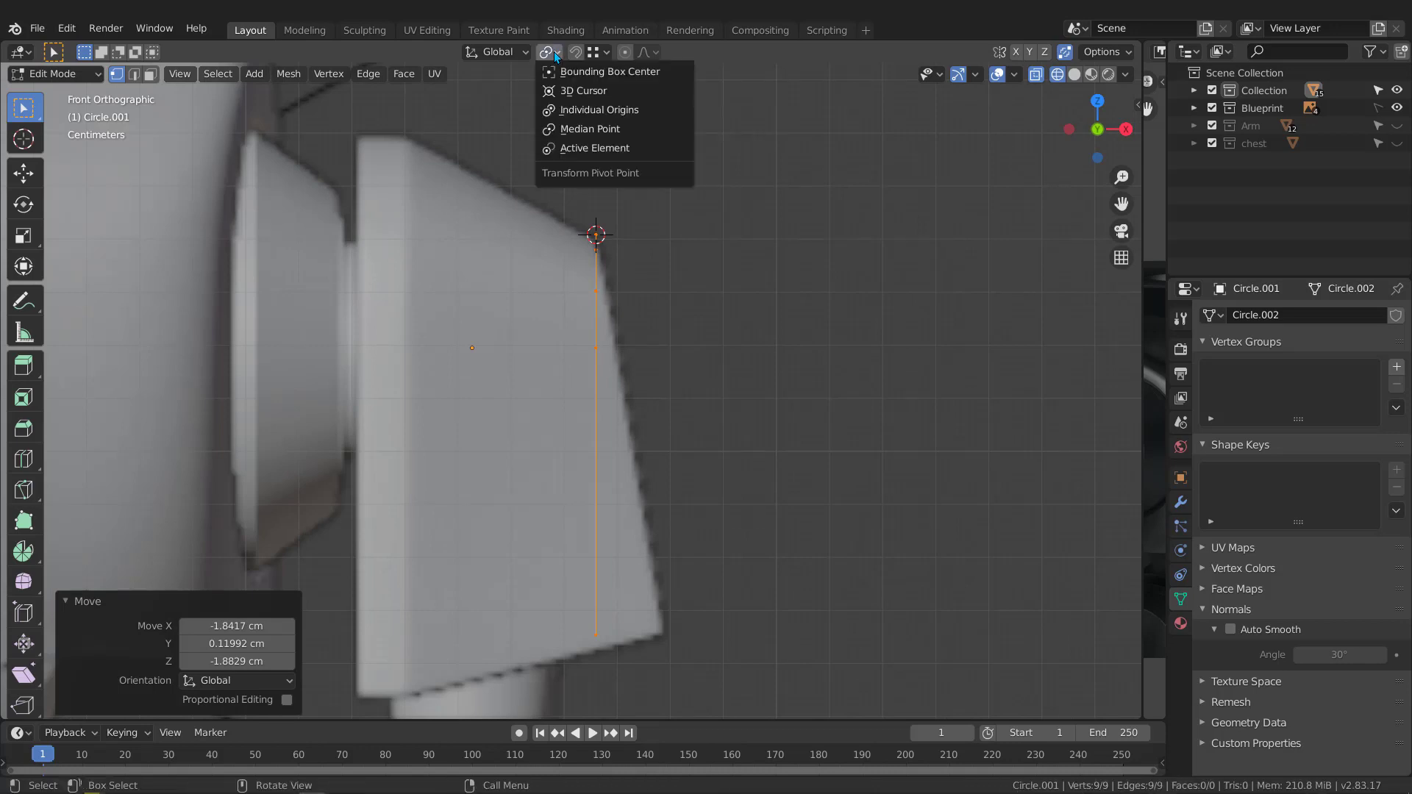
{"action": "left_click", "coordinate": [578, 91]}
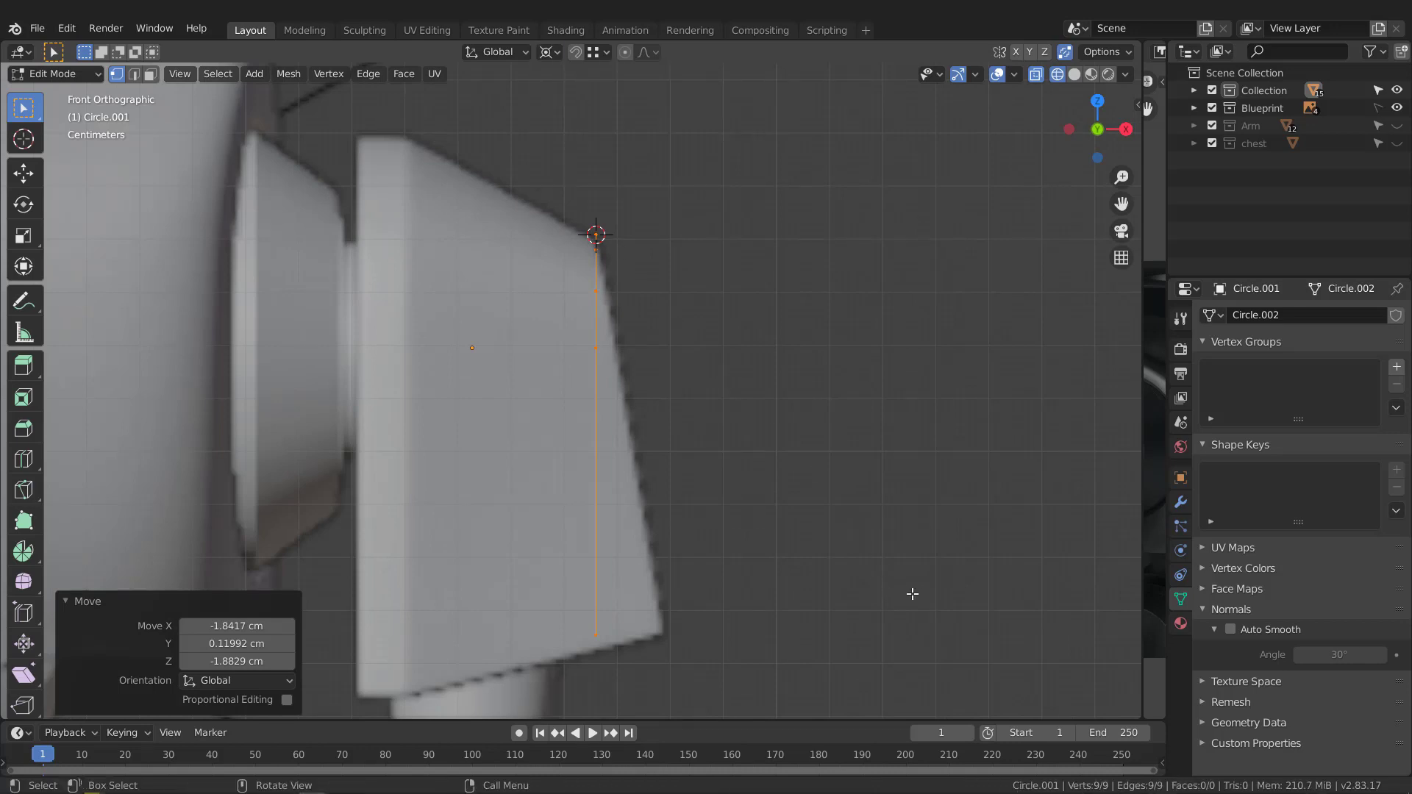
{"action": "key", "text": "r"}
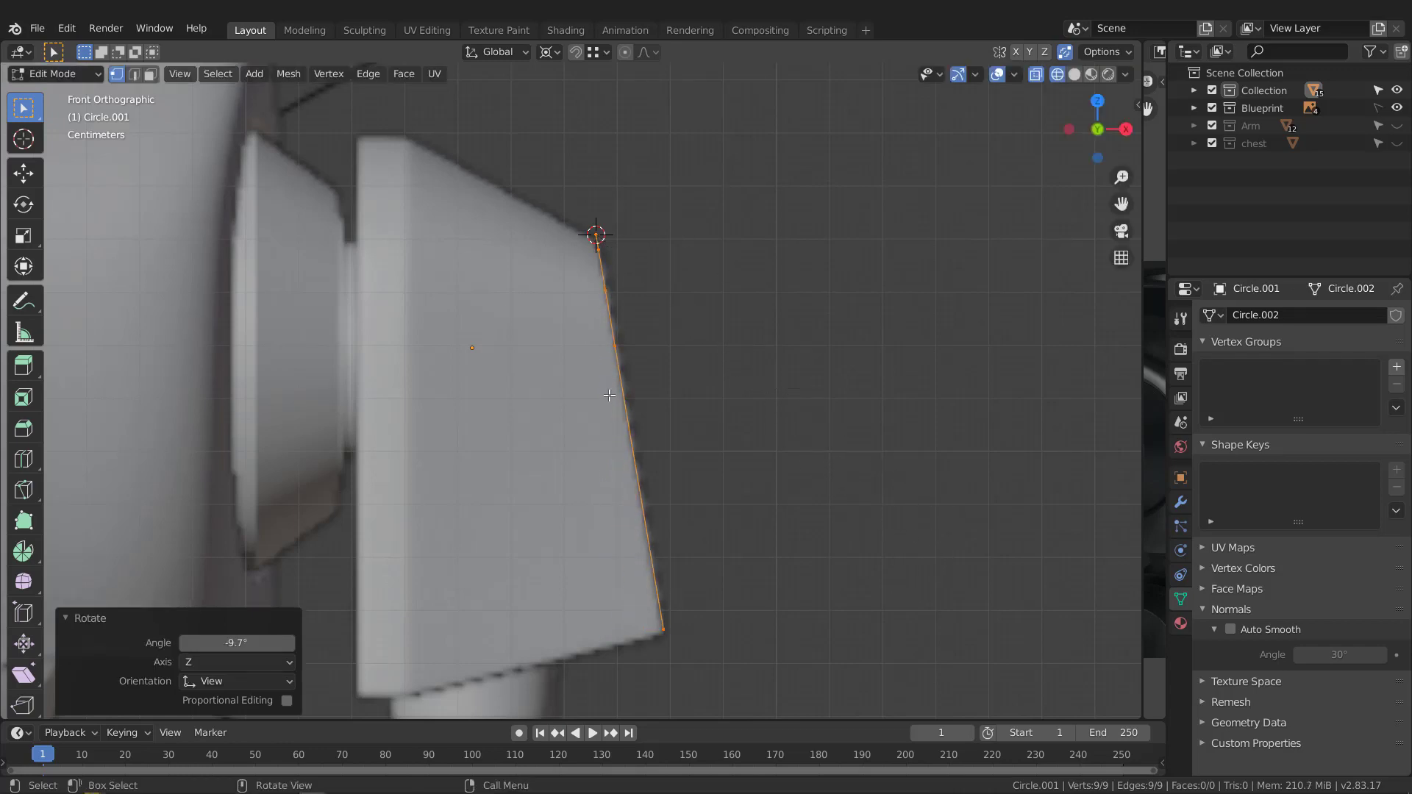
{"action": "scroll", "coordinate": [657, 555], "scroll_direction": "down", "scroll_amount": 3}
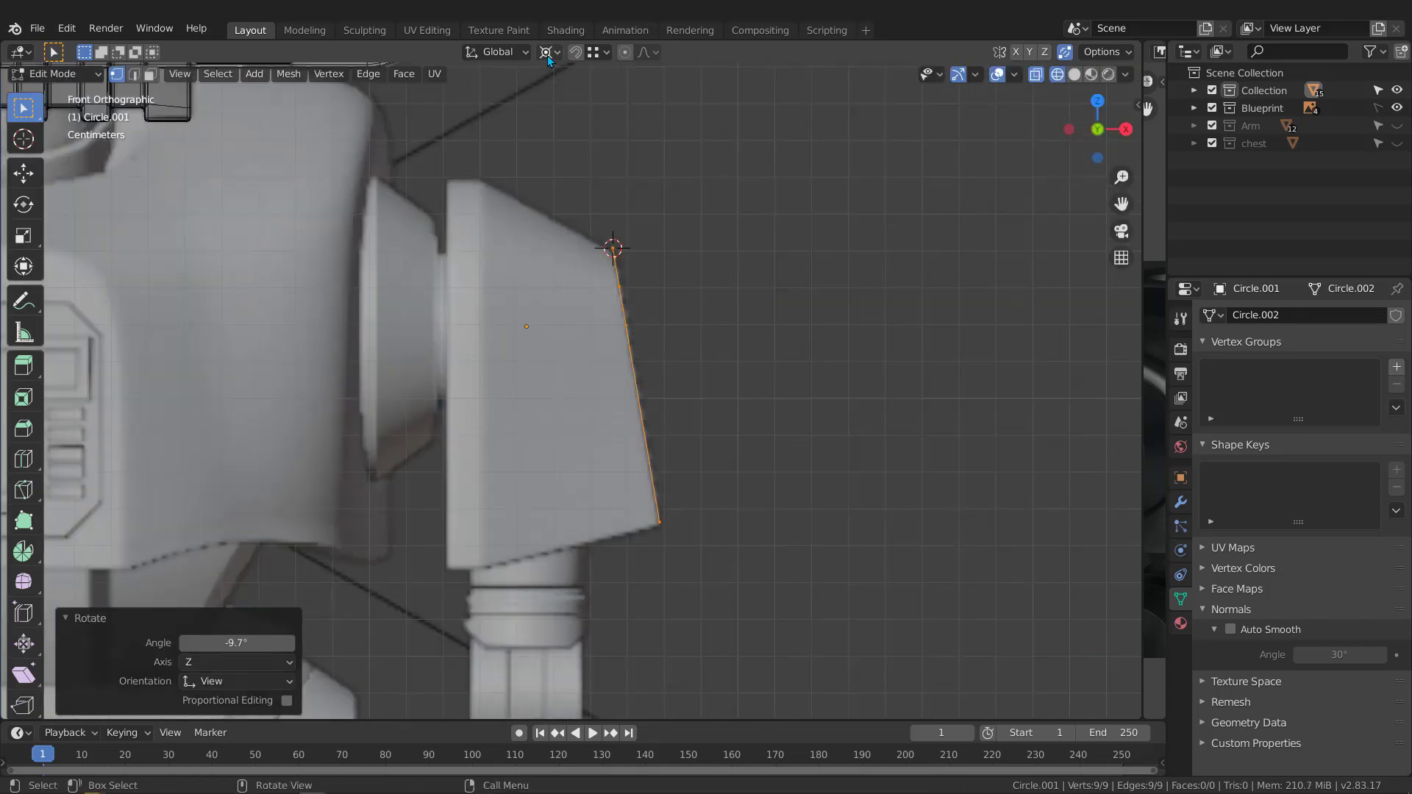
- Set the transform pivot to Median Point and fill the complete outline with a single face
{"action": "left_click", "coordinate": [547, 51]}
{"action": "left_click", "coordinate": [574, 129]}
{"action": "left_click_drag", "start_coordinate": [563, 196], "coordinate": [744, 603]}
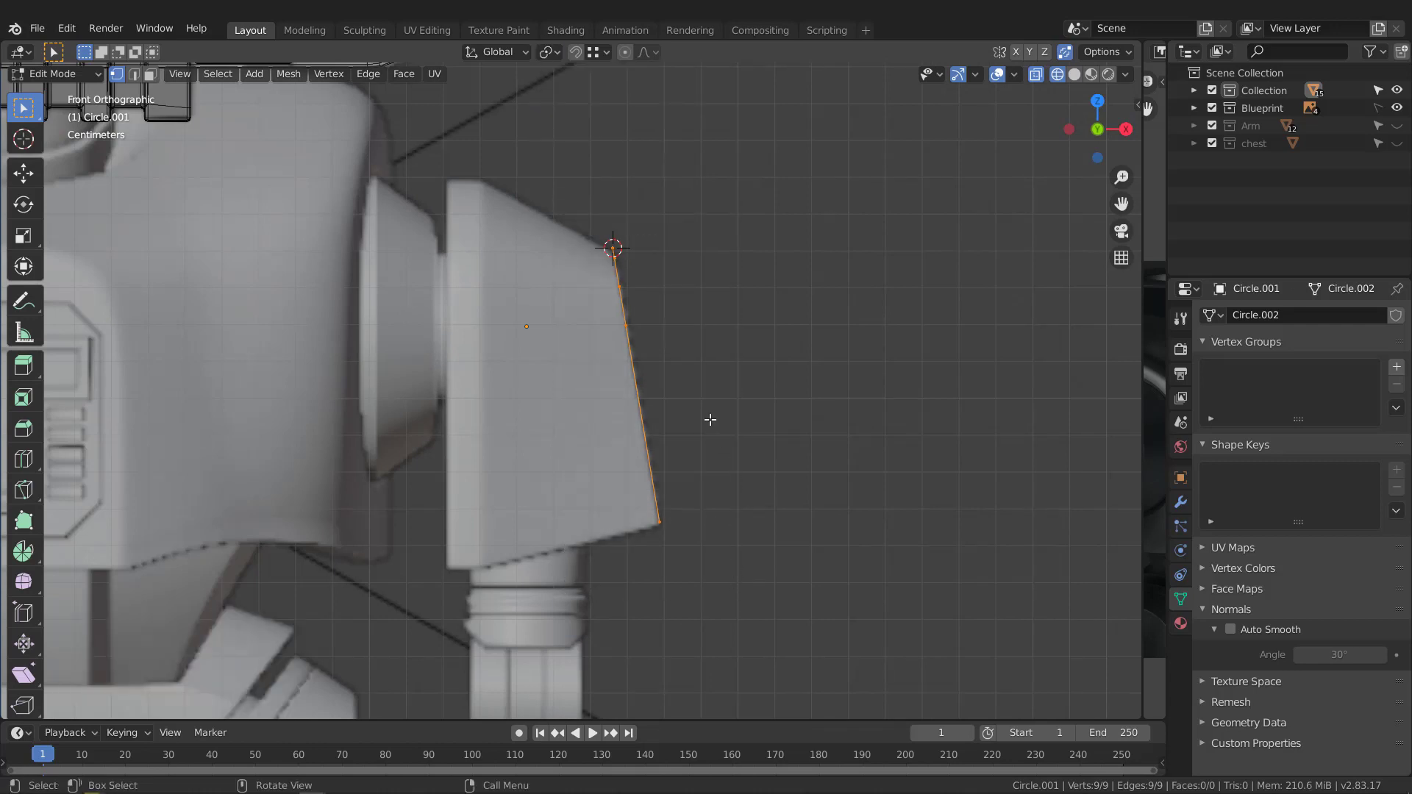
{"action": "middle_click_drag", "start_coordinate": [735, 382], "coordinate": [634, 279]}
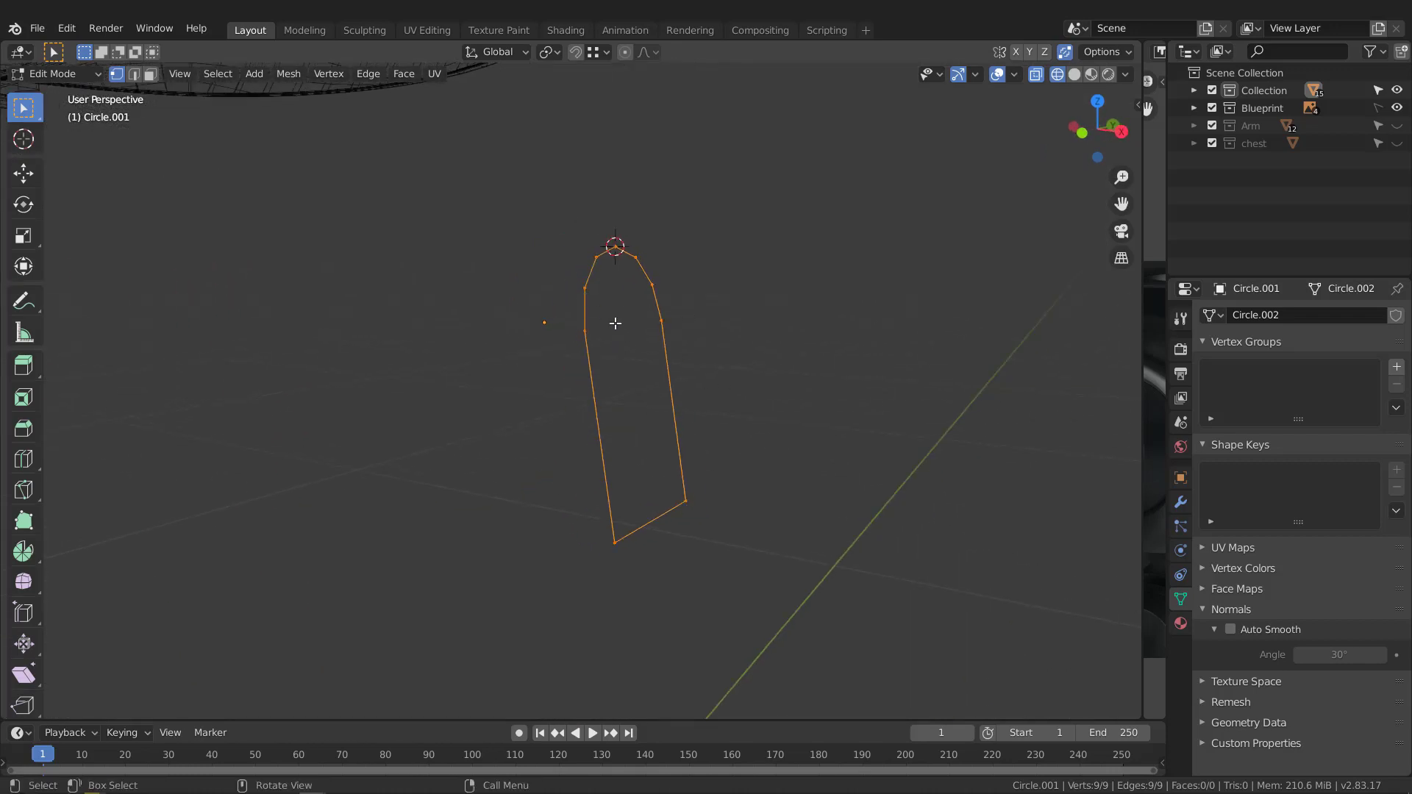
{"action": "middle_click_drag", "start_coordinate": [741, 370], "coordinate": [688, 370]}
{"action": "key", "text": "f"}
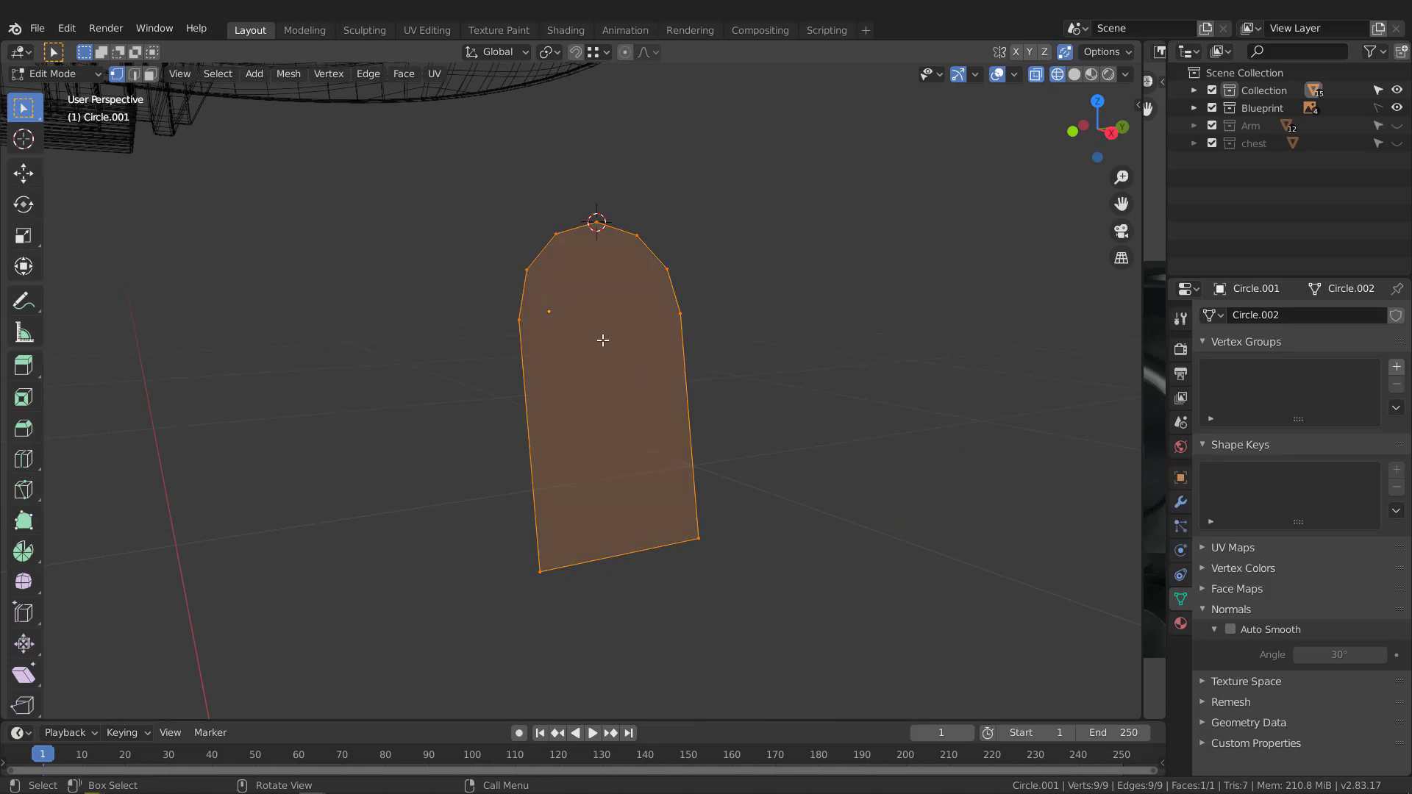
- Connect the opposite side vertices with horizontal edges at the arch's base and at the vertex pair directly above it
{"action": "middle_click_drag", "start_coordinate": [602, 340], "coordinate": [578, 340]}
{"action": "left_click_drag", "start_coordinate": [482, 303], "coordinate": [571, 345]}
{"action": "left_click_drag", "start_coordinate": [650, 301], "coordinate": [728, 338], "text": "shift"}
{"action": "key", "text": "j"}
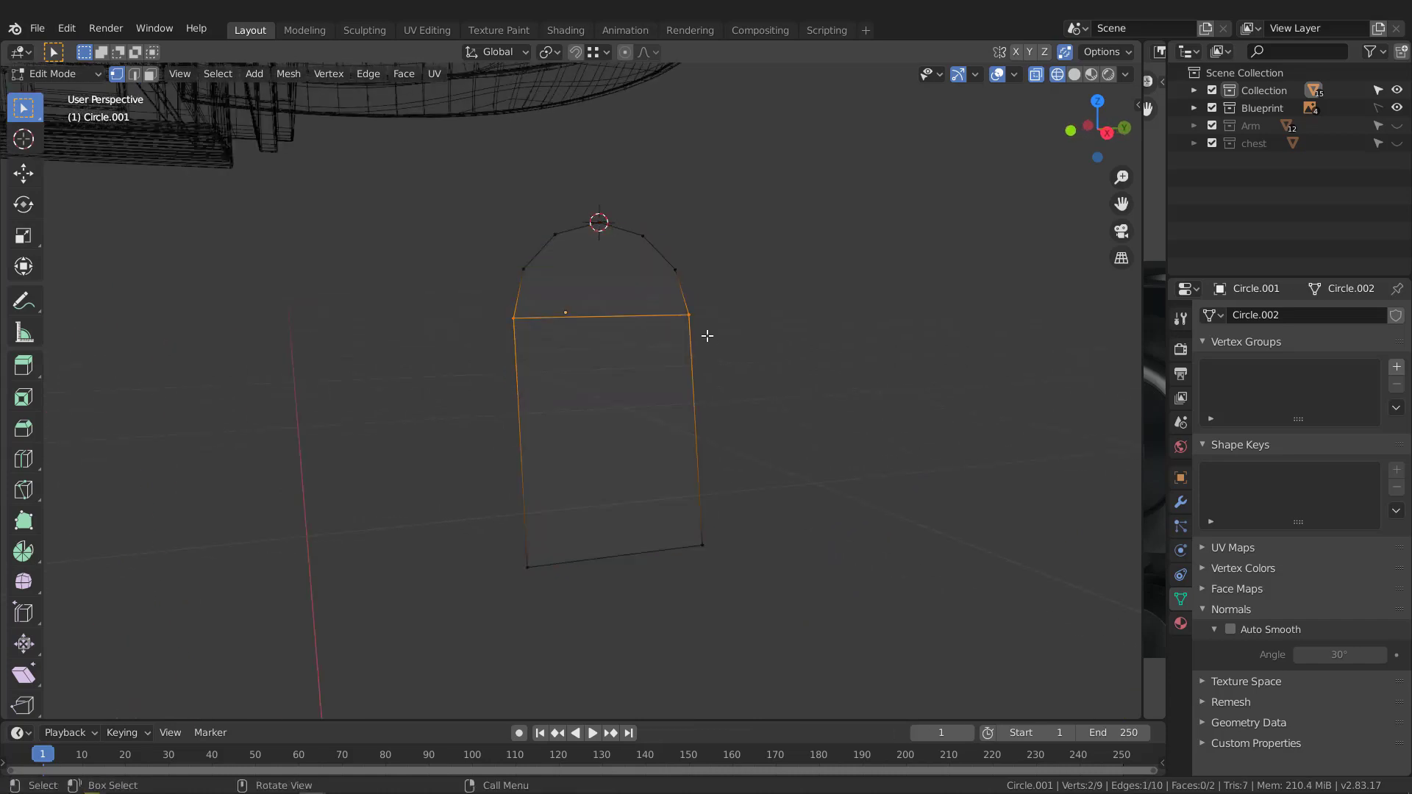
{"action": "left_click_drag", "start_coordinate": [488, 257], "coordinate": [540, 283]}
{"action": "left_click_drag", "start_coordinate": [719, 281], "coordinate": [663, 262], "text": "shift"}
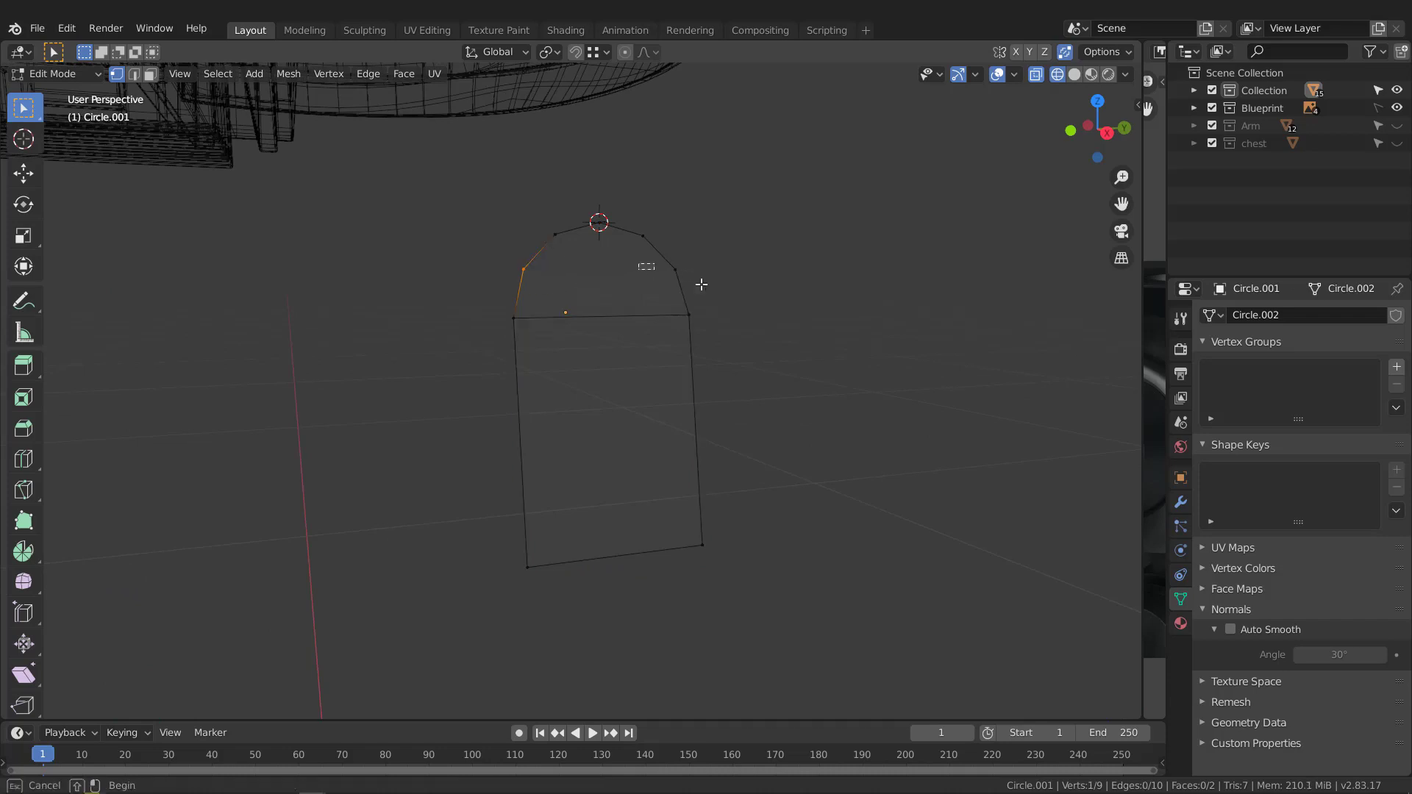
{"action": "key", "text": "j"}
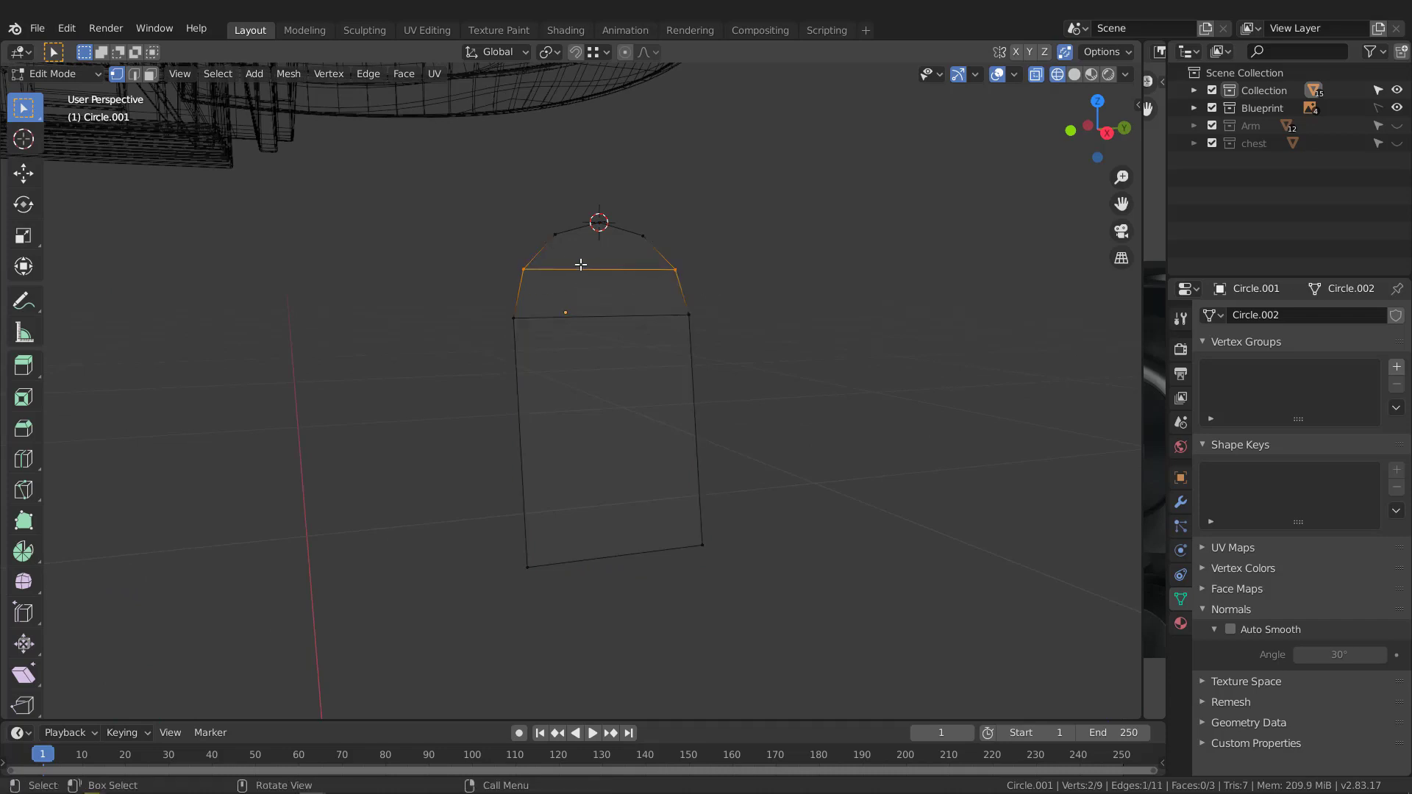
- Subdivide the panel's bottom edge with 3 cuts
{"action": "left_click", "coordinate": [553, 232]}
{"action": "middle_click_drag", "start_coordinate": [620, 390], "coordinate": [640, 545]}
{"action": "left_click_drag", "start_coordinate": [642, 544], "coordinate": [720, 526]}
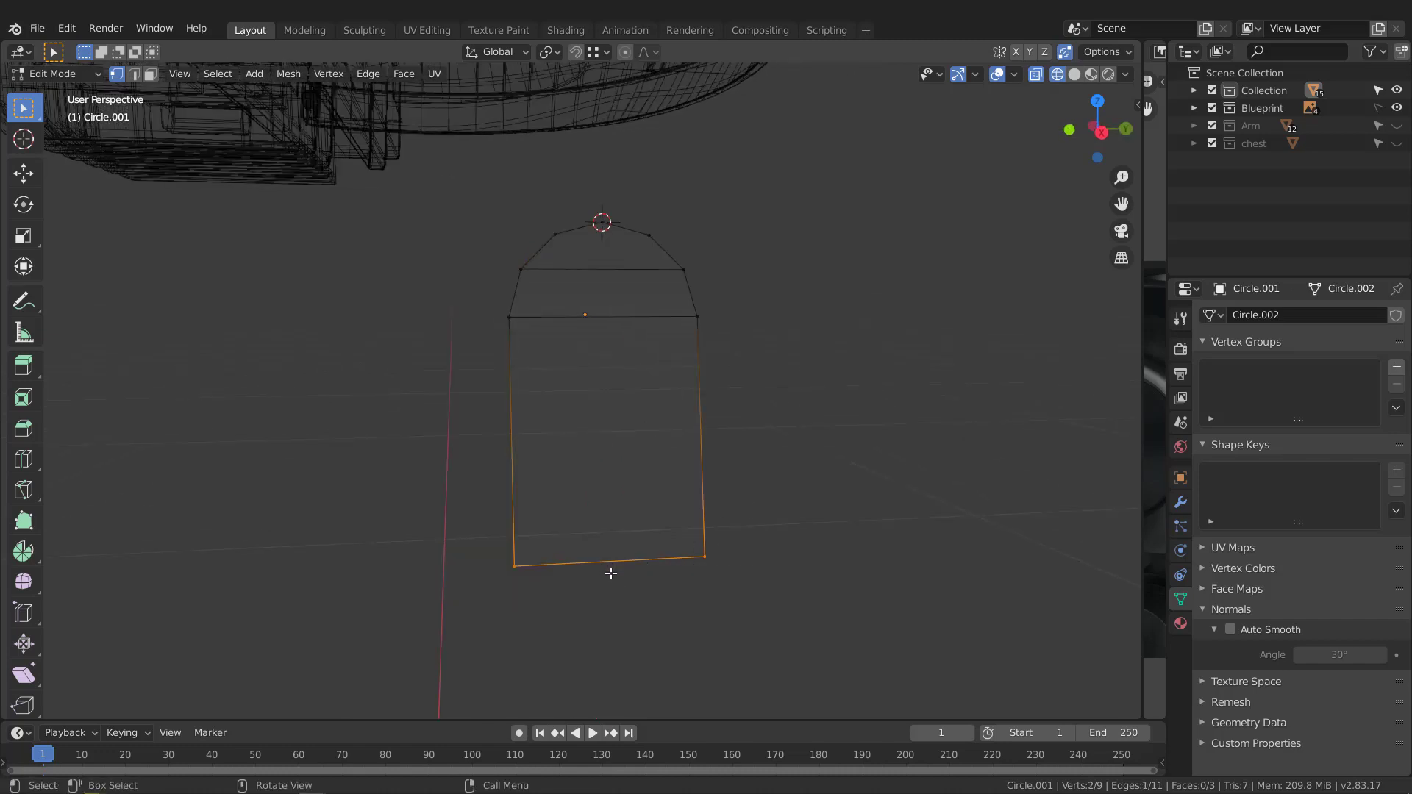
{"action": "right_click", "coordinate": [608, 569]}
{"action": "left_click", "coordinate": [524, 362]}
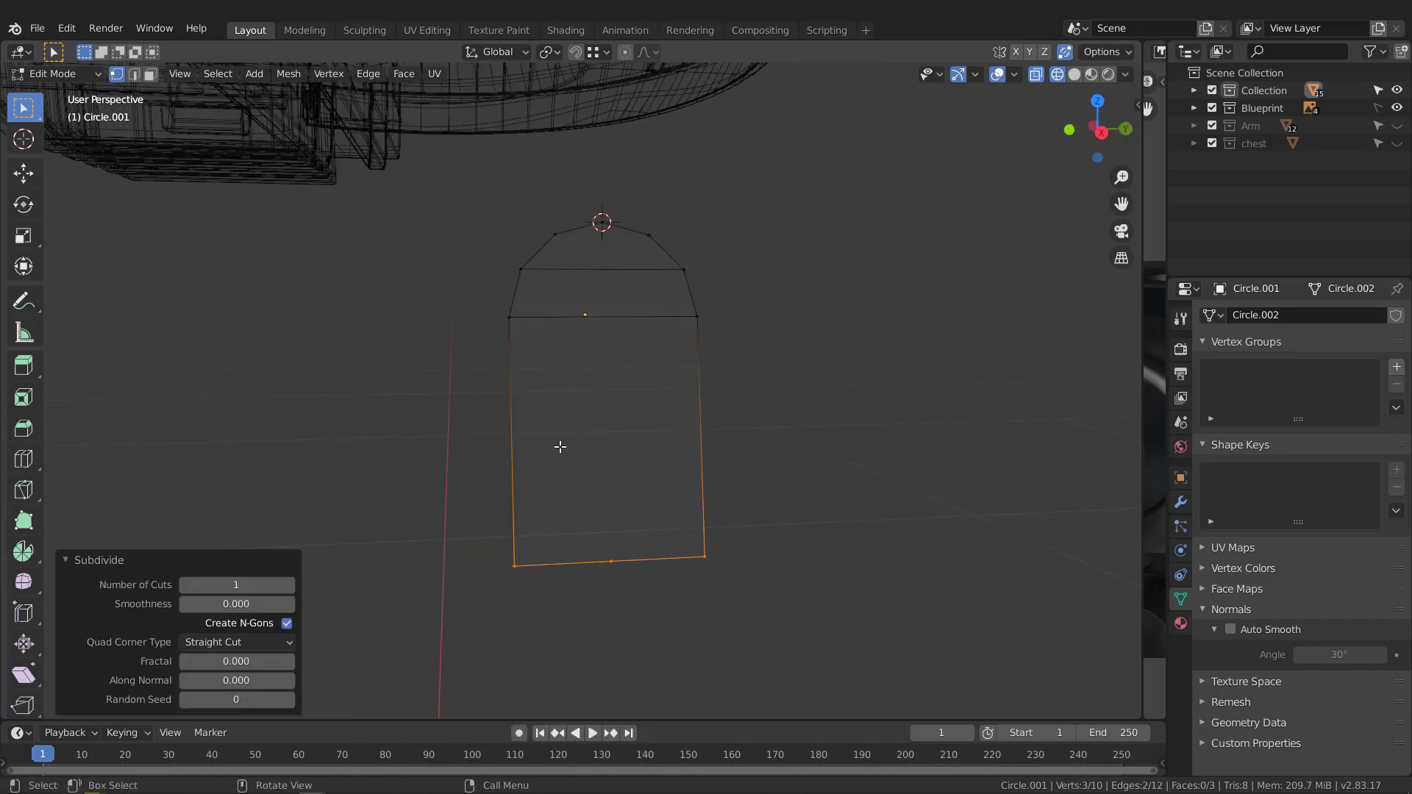
{"action": "left_click", "coordinate": [288, 585]}
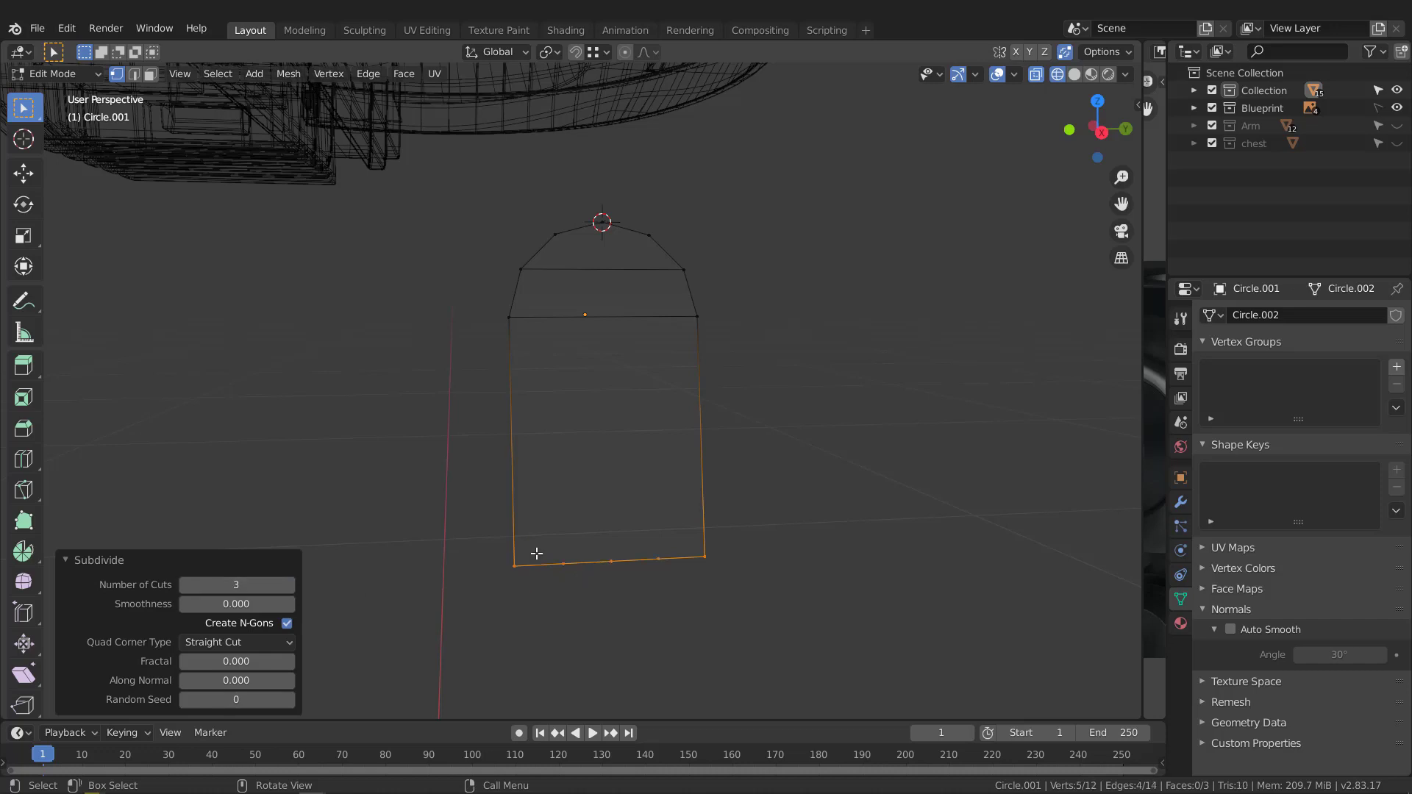
- Connect the three upper arch vertices to the three bottom-edge subdivision vertices with vertical edges
{"action": "left_click", "coordinate": [550, 224]}
{"action": "left_click_drag", "start_coordinate": [551, 488], "coordinate": [589, 601], "text": "shift"}
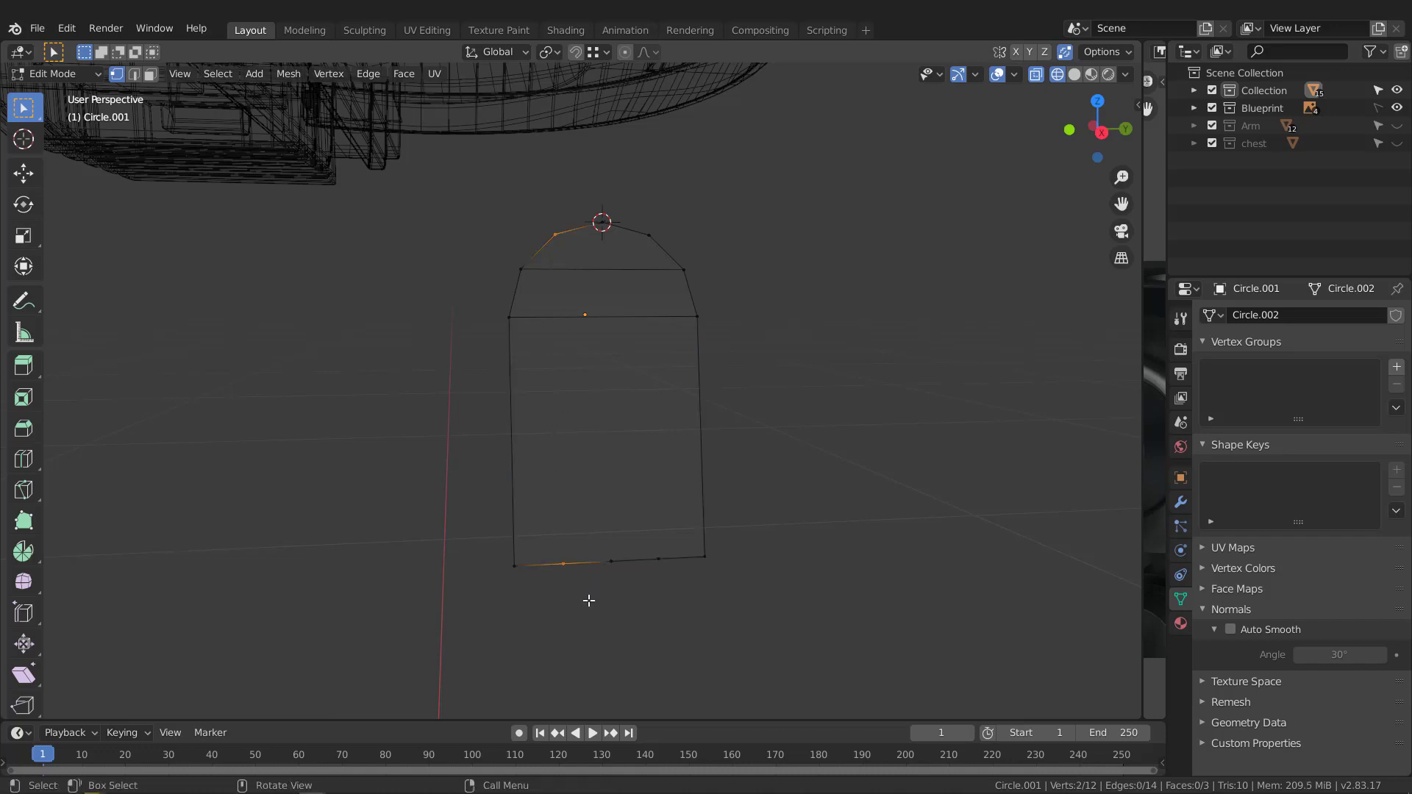
{"action": "key", "text": "j"}
{"action": "left_click", "coordinate": [595, 189]}
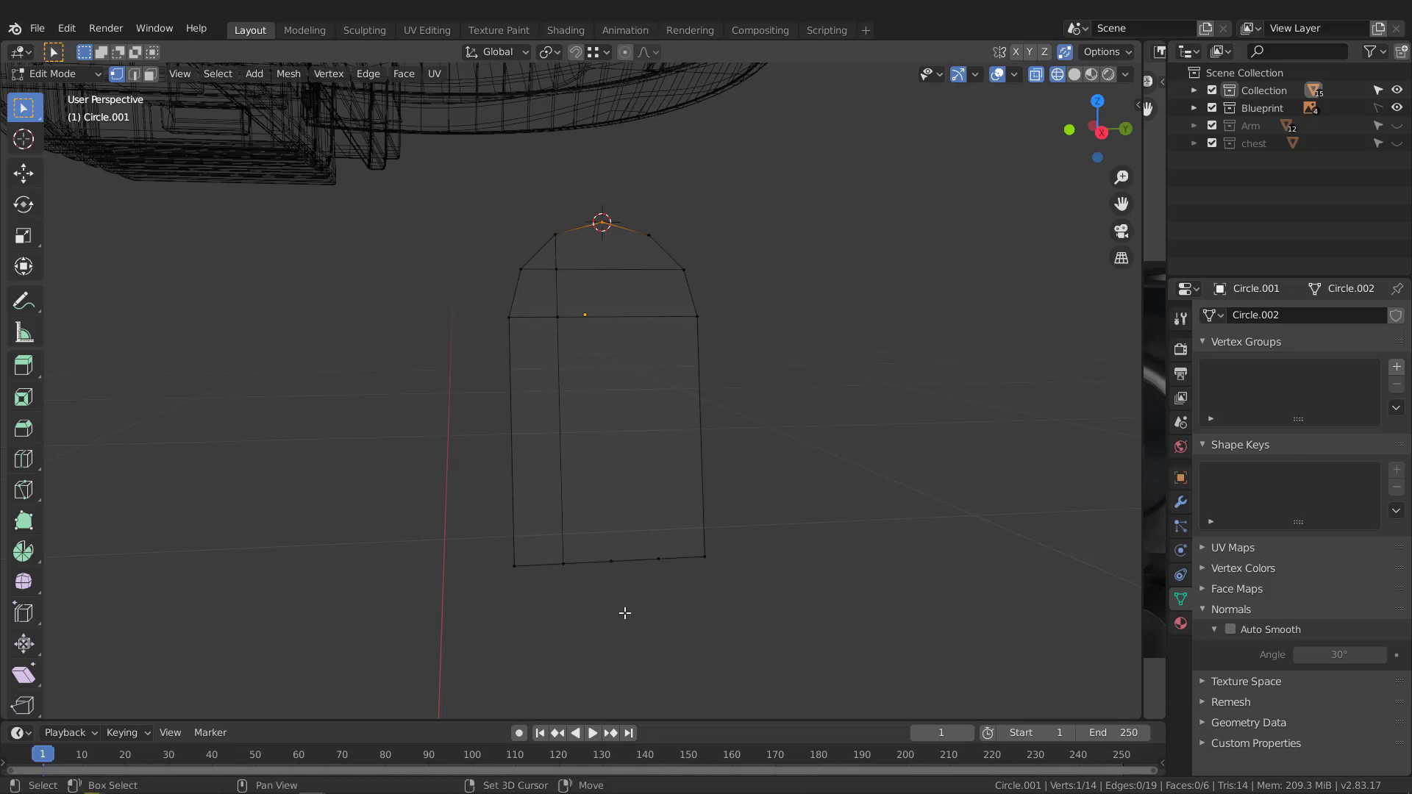
{"action": "left_click_drag", "start_coordinate": [600, 523], "coordinate": [625, 603], "text": "shift"}
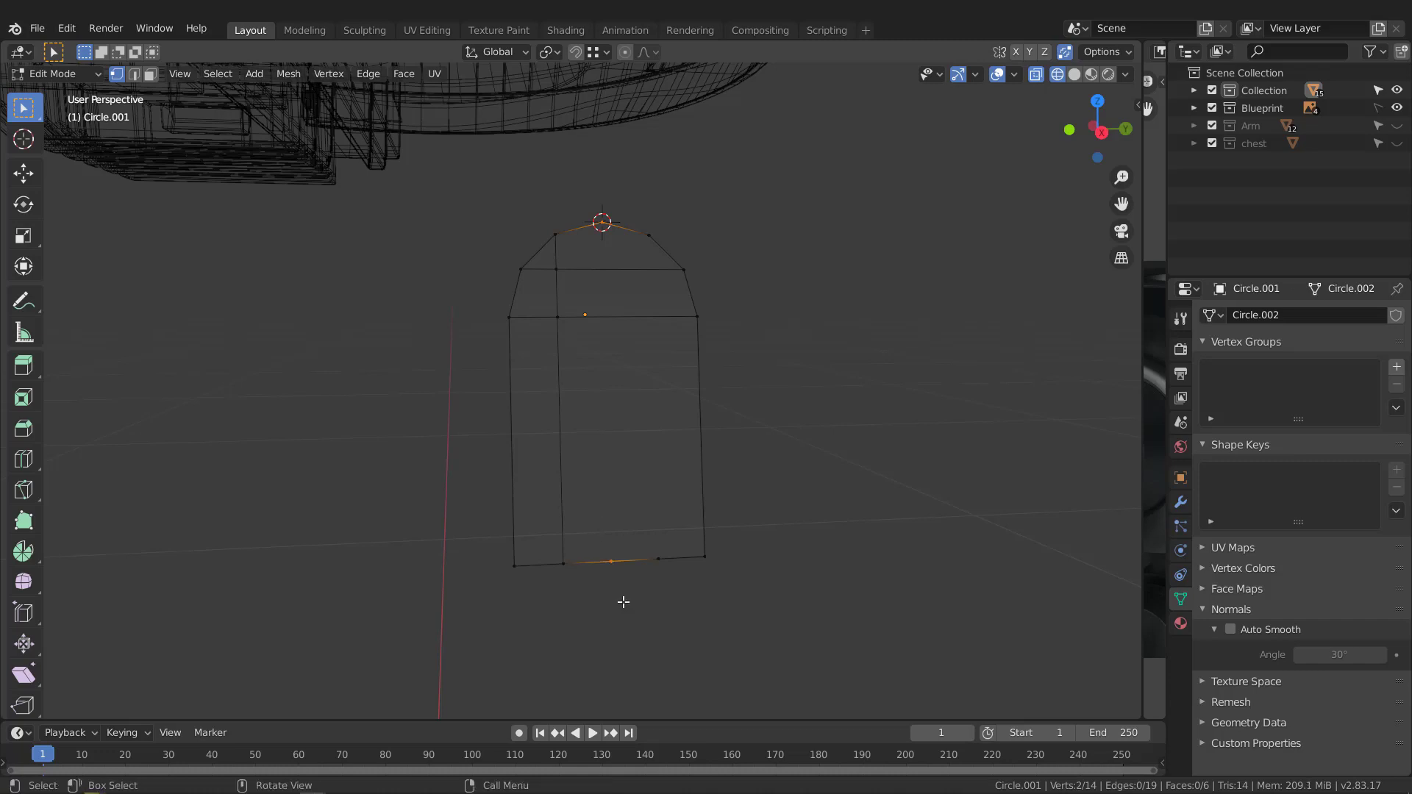
{"action": "key", "text": "j"}
{"action": "left_click_drag", "start_coordinate": [639, 211], "coordinate": [658, 283]}
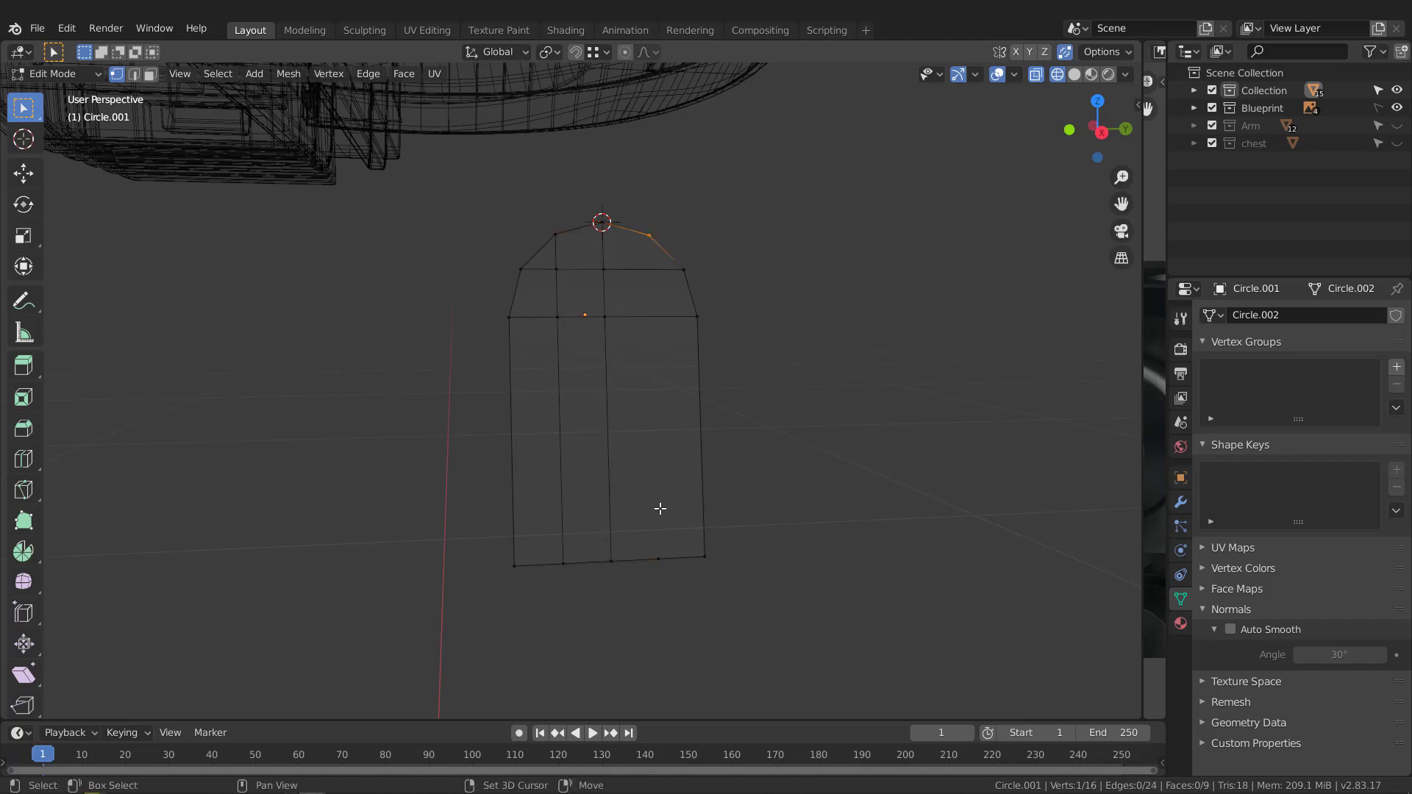
{"action": "left_click_drag", "start_coordinate": [647, 517], "coordinate": [666, 585], "text": "shift"}
{"action": "key", "text": "j"}
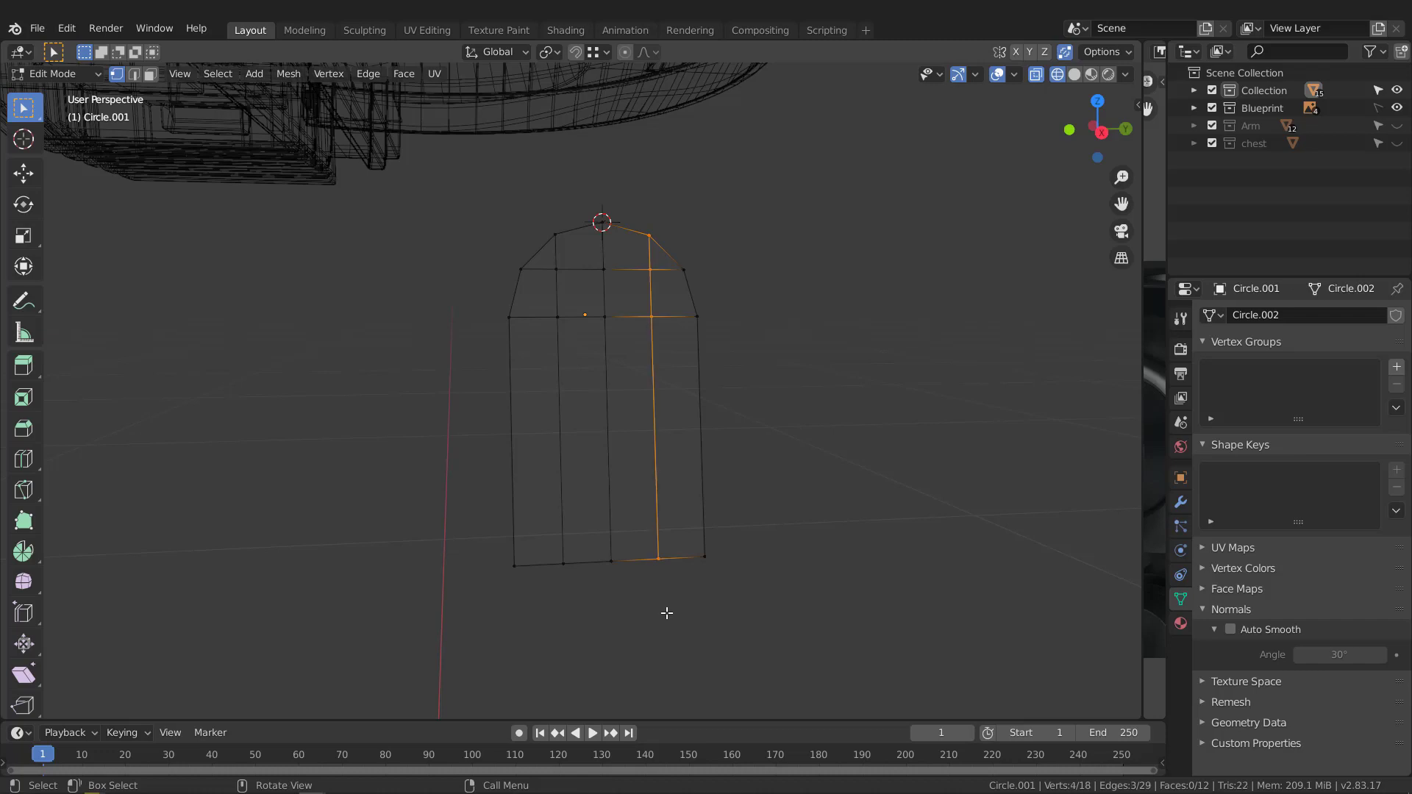
- Select the panel's entire boundary edge loop and extrude it about -4.54 cm along X toward the body
{"action": "middle_click_drag", "start_coordinate": [554, 383], "coordinate": [604, 361]}
{"action": "key", "text": "KP_1"}
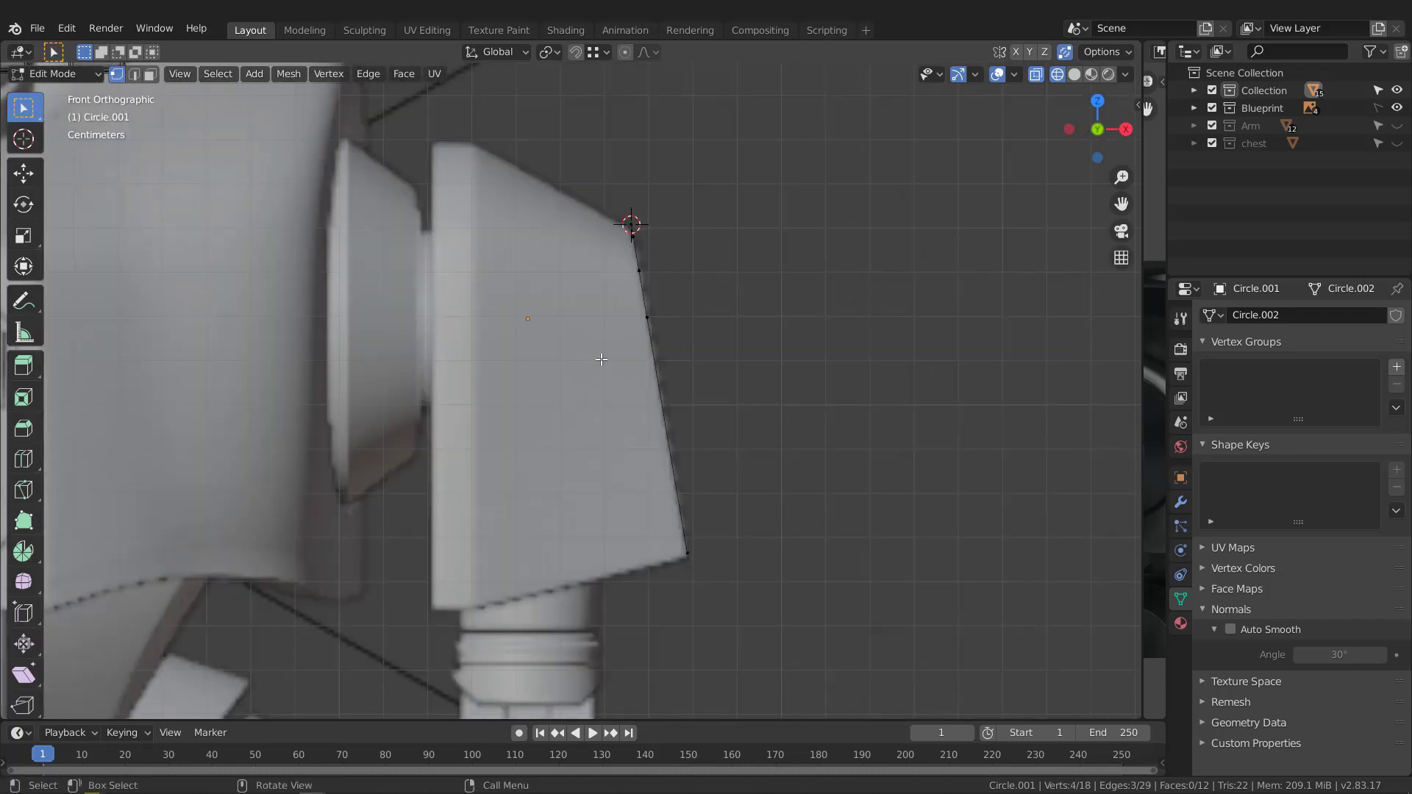
{"action": "middle_click_drag", "start_coordinate": [733, 406], "coordinate": [592, 425]}
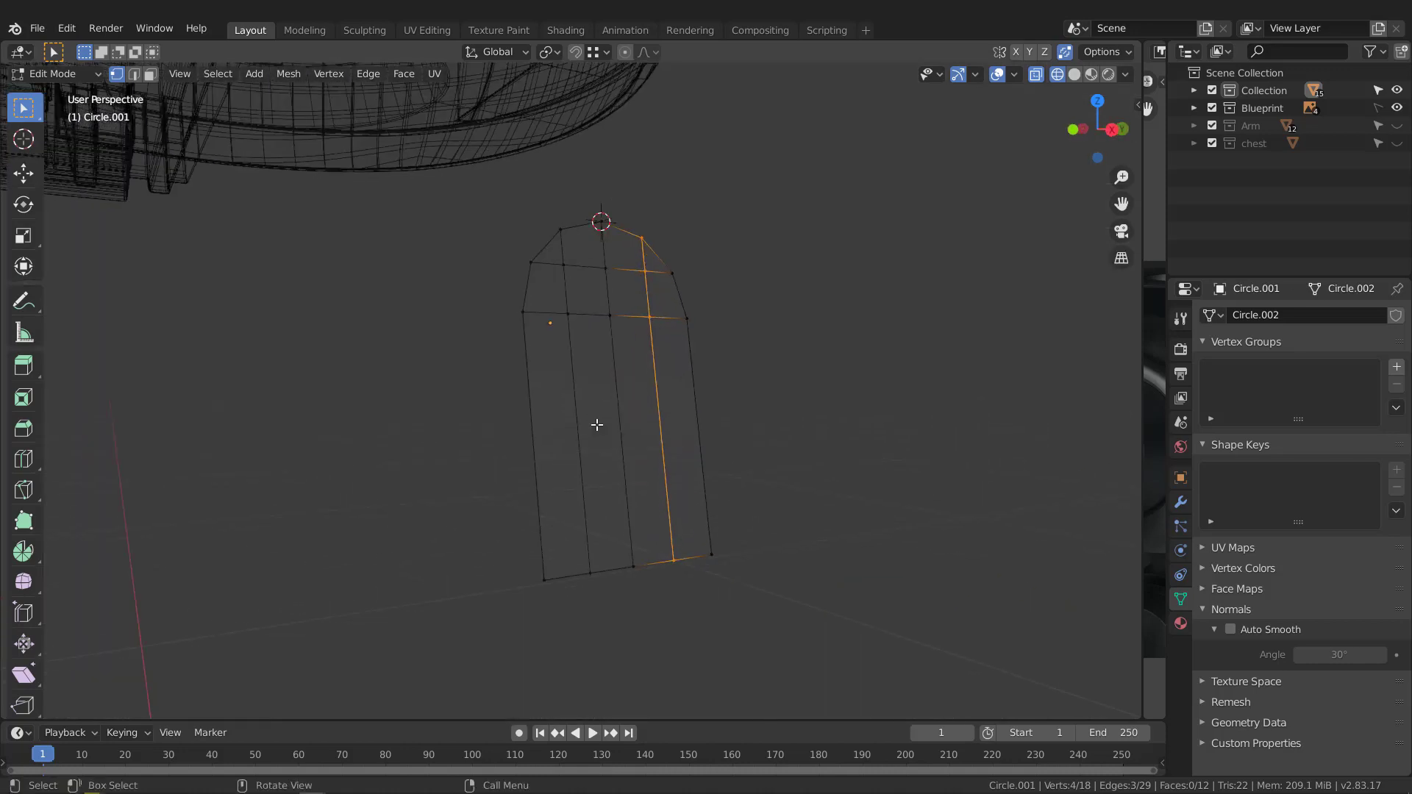
{"action": "key", "text": "2"}
{"action": "left_click", "coordinate": [532, 399], "text": "alt"}
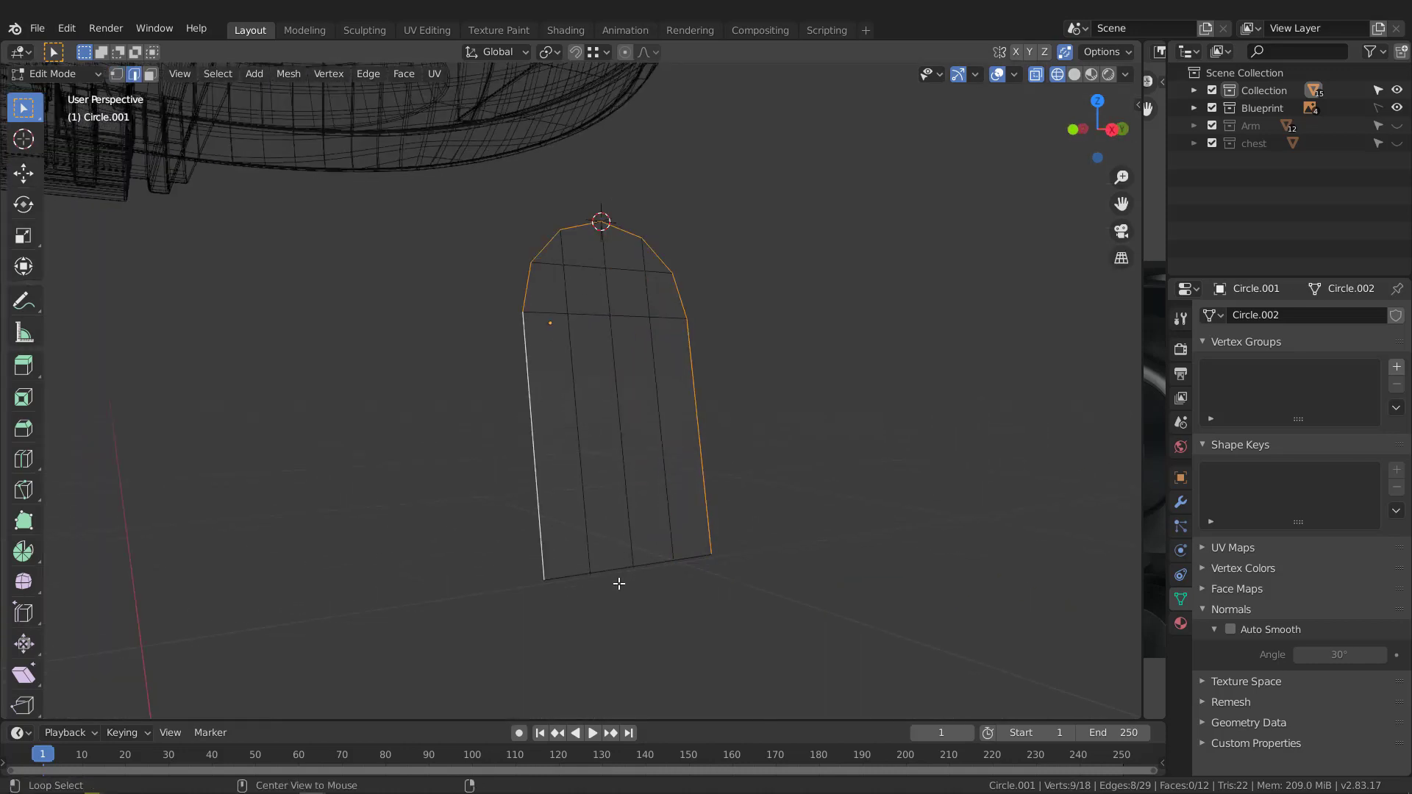
{"action": "left_click", "coordinate": [567, 575], "text": "alt+shift"}
{"action": "middle_click_drag", "start_coordinate": [567, 570], "coordinate": [639, 388]}
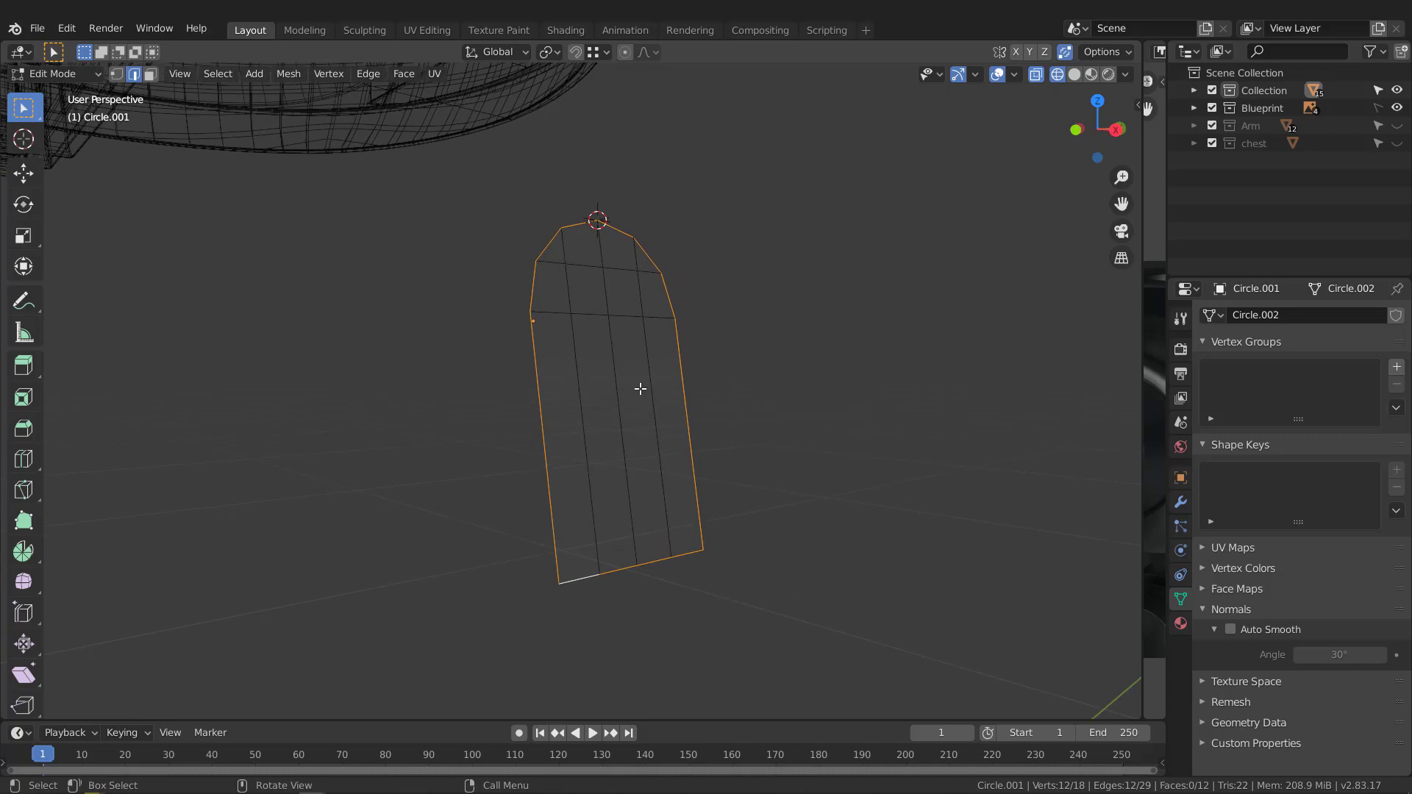
{"action": "key", "text": "KP_1"}
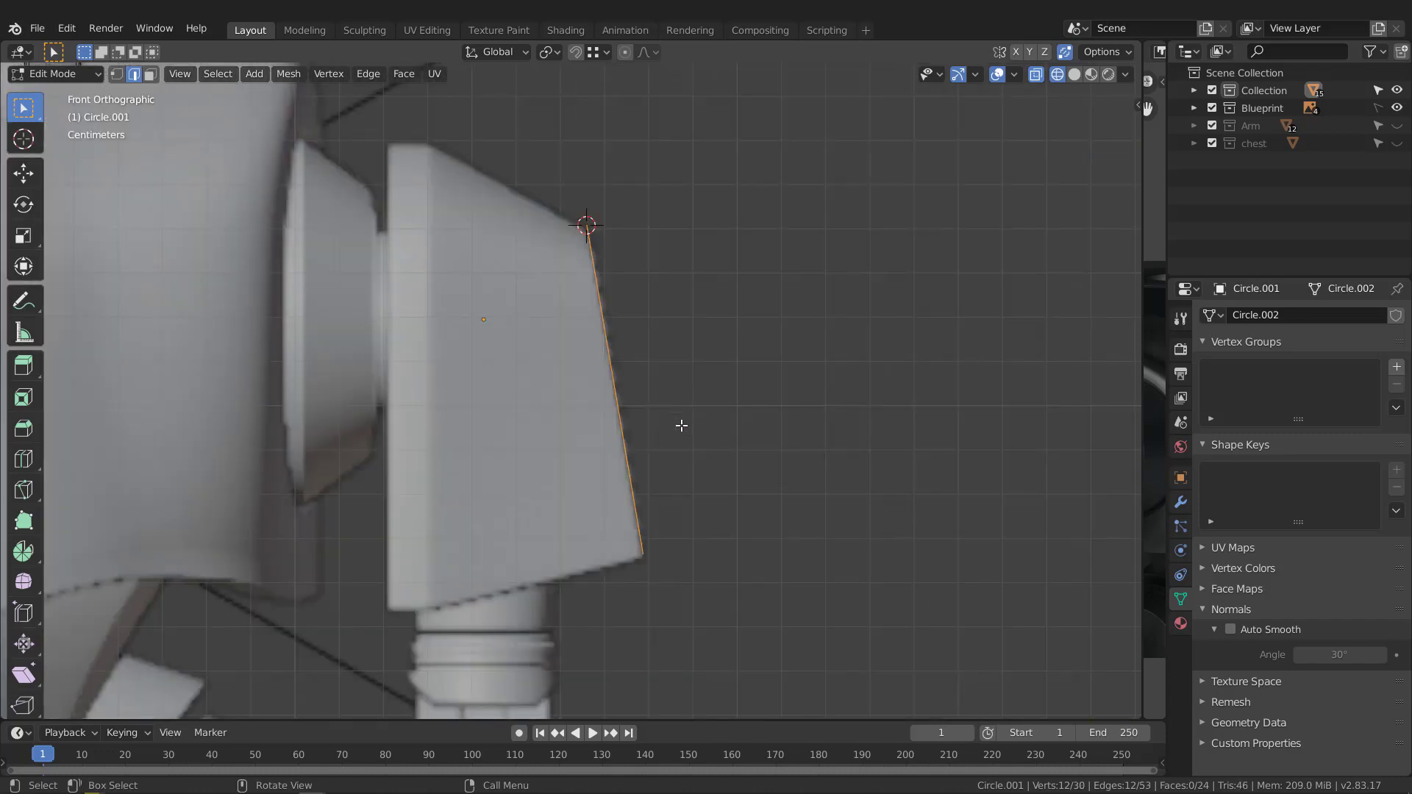
{"action": "key", "text": "e"}
{"action": "key", "text": "x"}
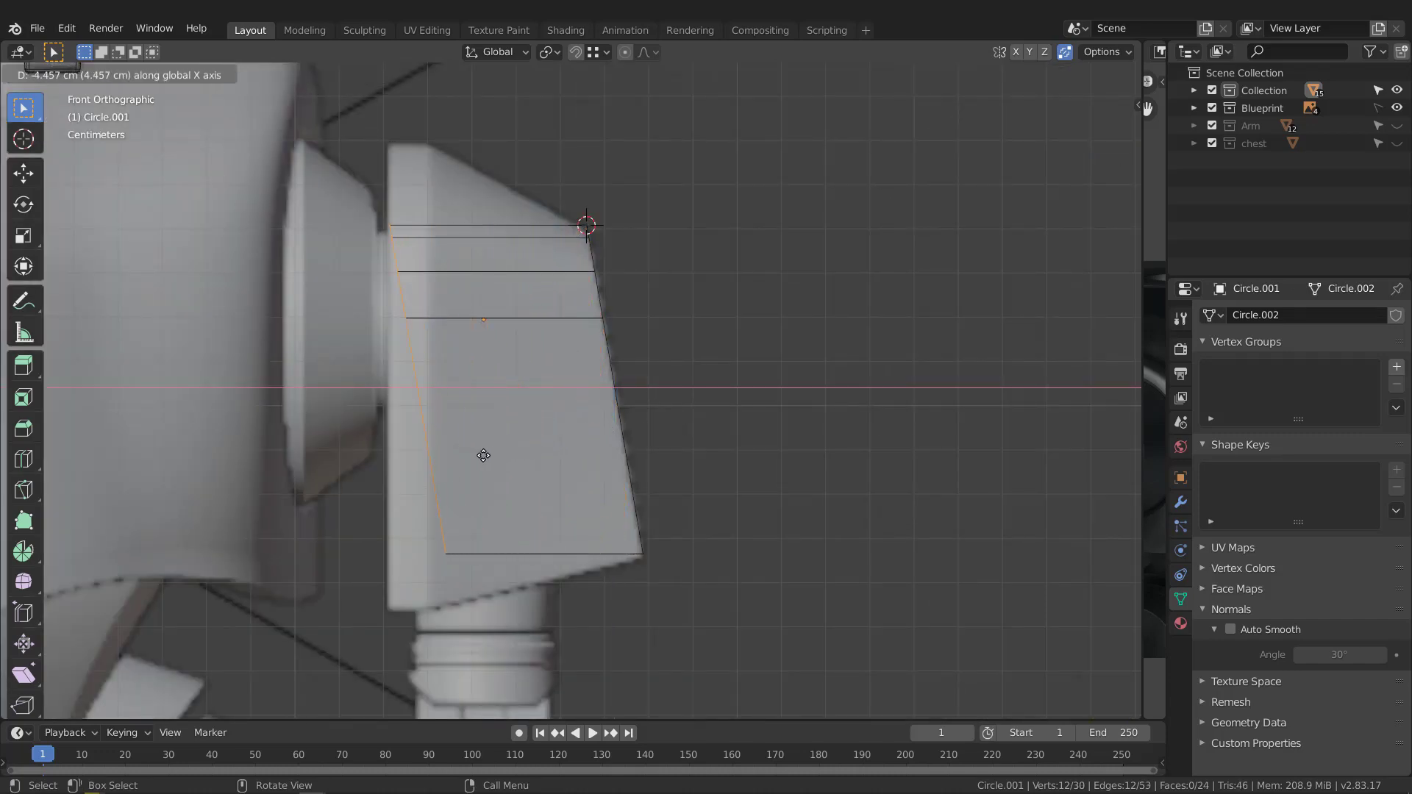
{"action": "left_click", "coordinate": [480, 454]}
- Flatten the extruded outline into a vertical plane by scaling it to 0 along X
{"action": "key", "text": "s"}
{"action": "key", "text": "x"}
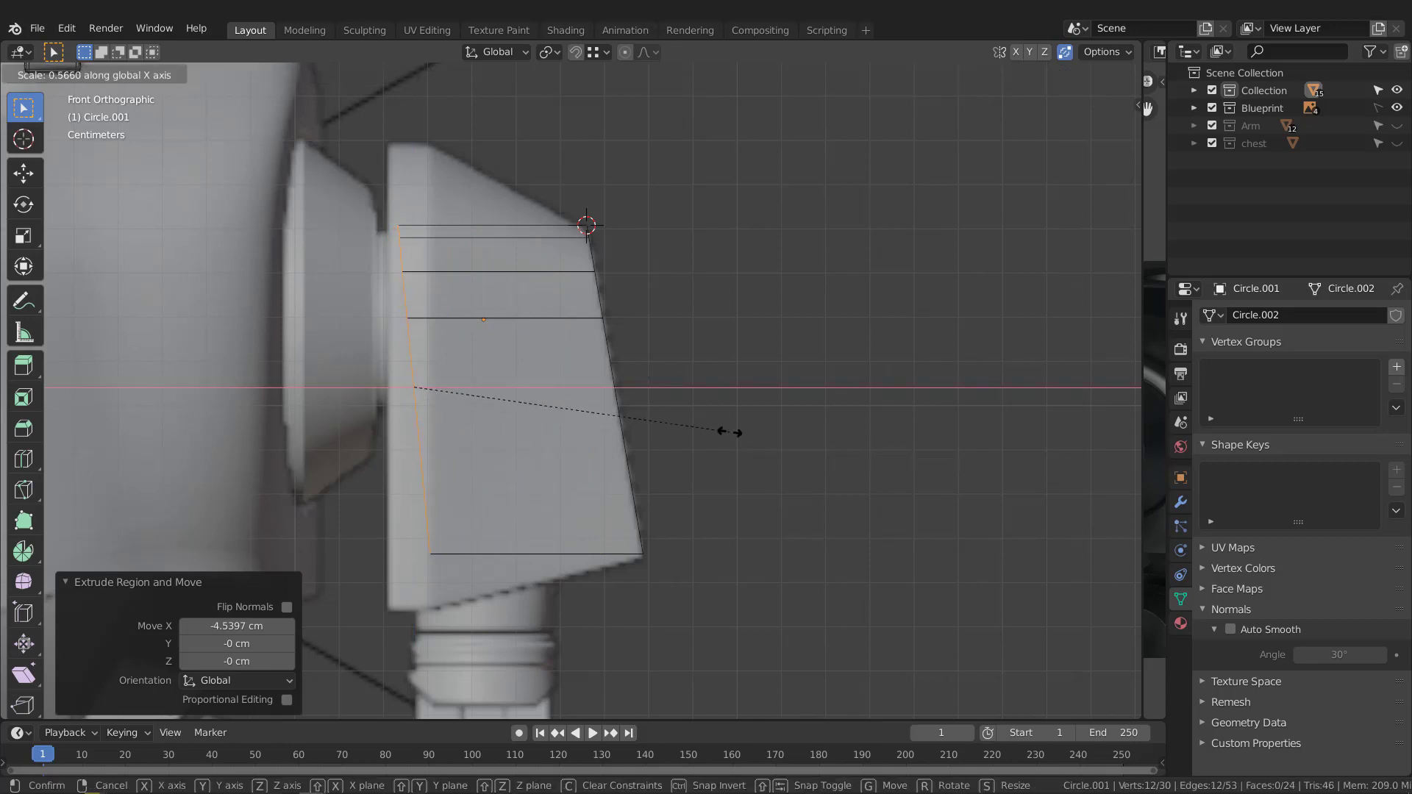
{"action": "type", "text": "0"}
{"action": "key", "text": "Return"}
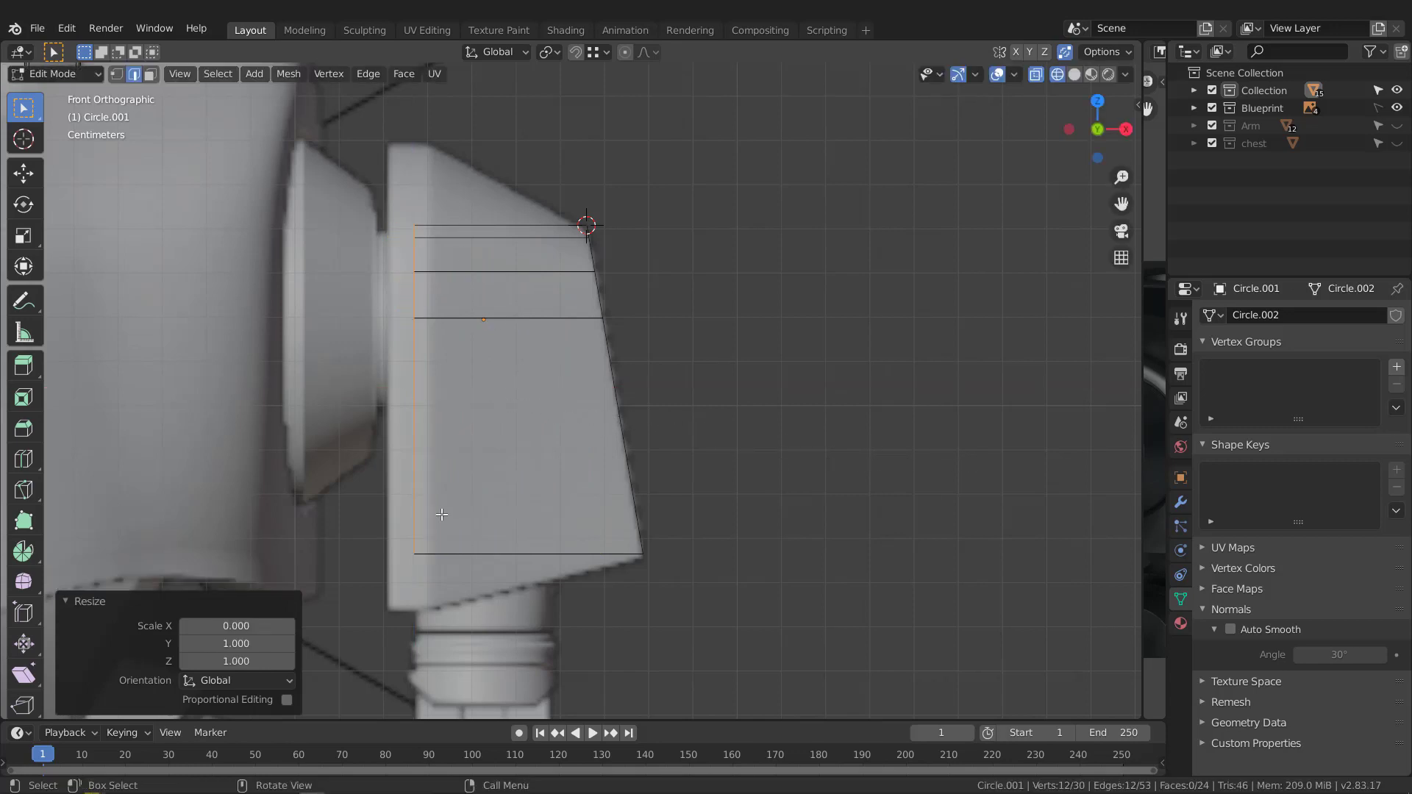
- Align the flattened outline with the blueprint pad's inner bevel line, moving it along X by about -0.565 cm and then 0.964 cm
{"action": "key", "text": "g"}
{"action": "key", "text": "x"}
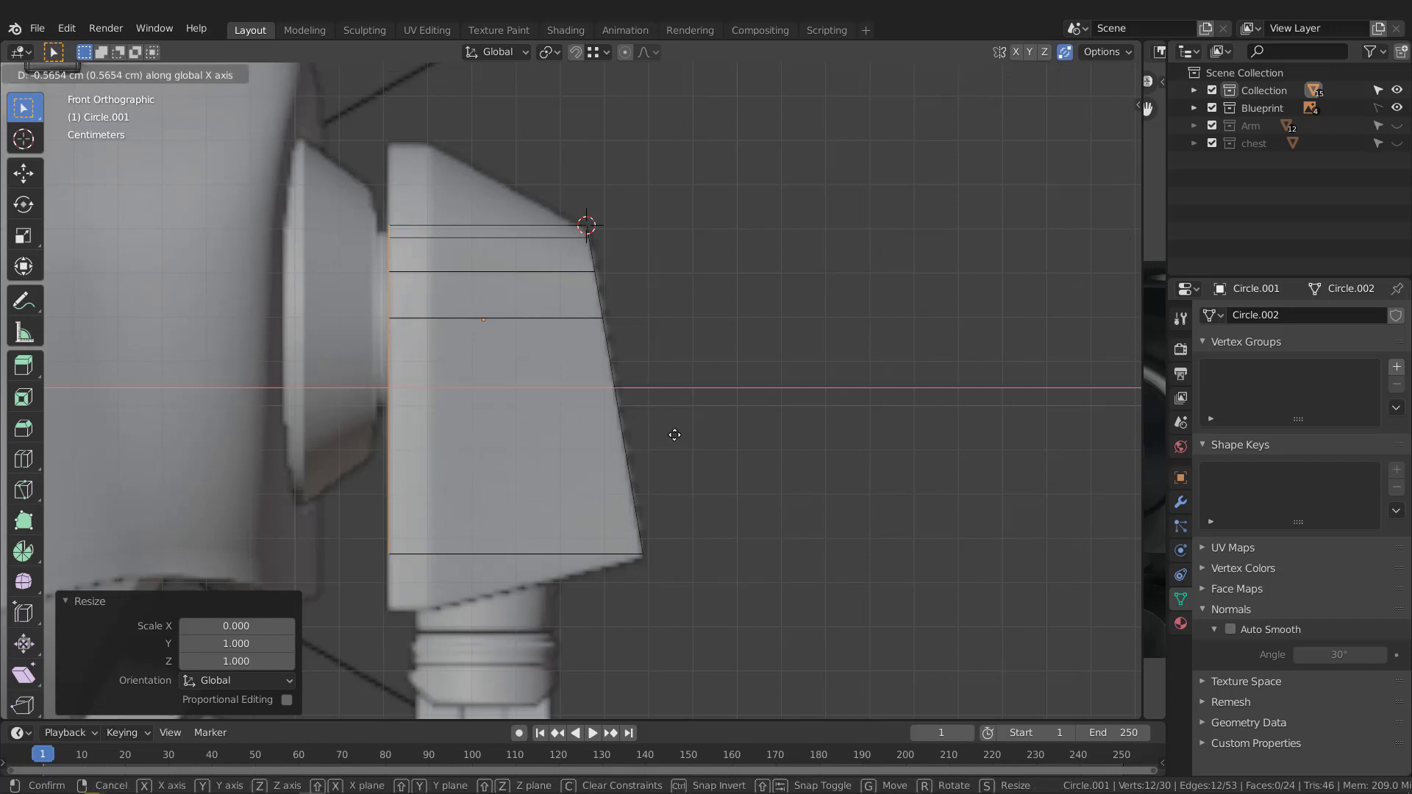
{"action": "left_click", "coordinate": [674, 435]}
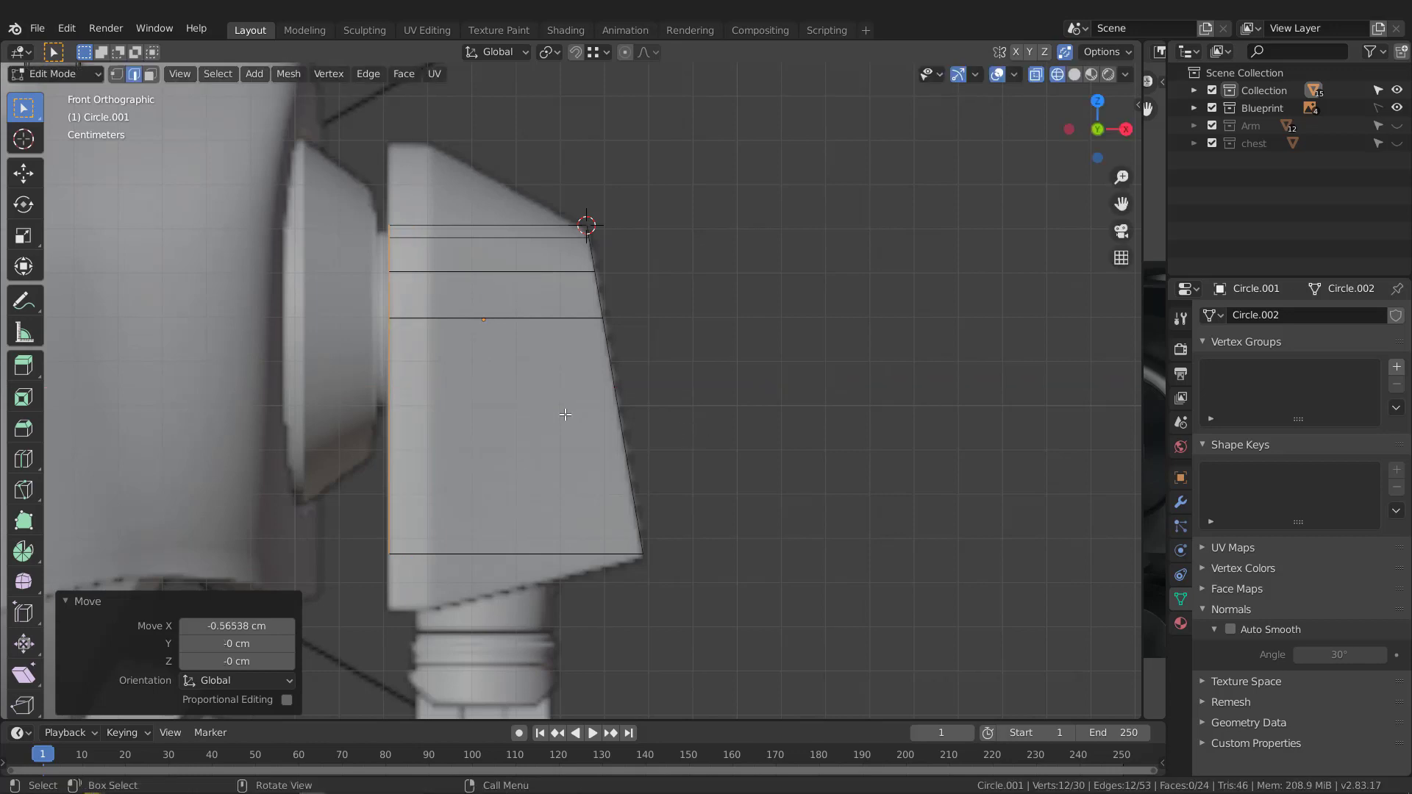
{"action": "key", "text": "g"}
{"action": "key", "text": "x"}
{"action": "left_click", "coordinate": [603, 423]}
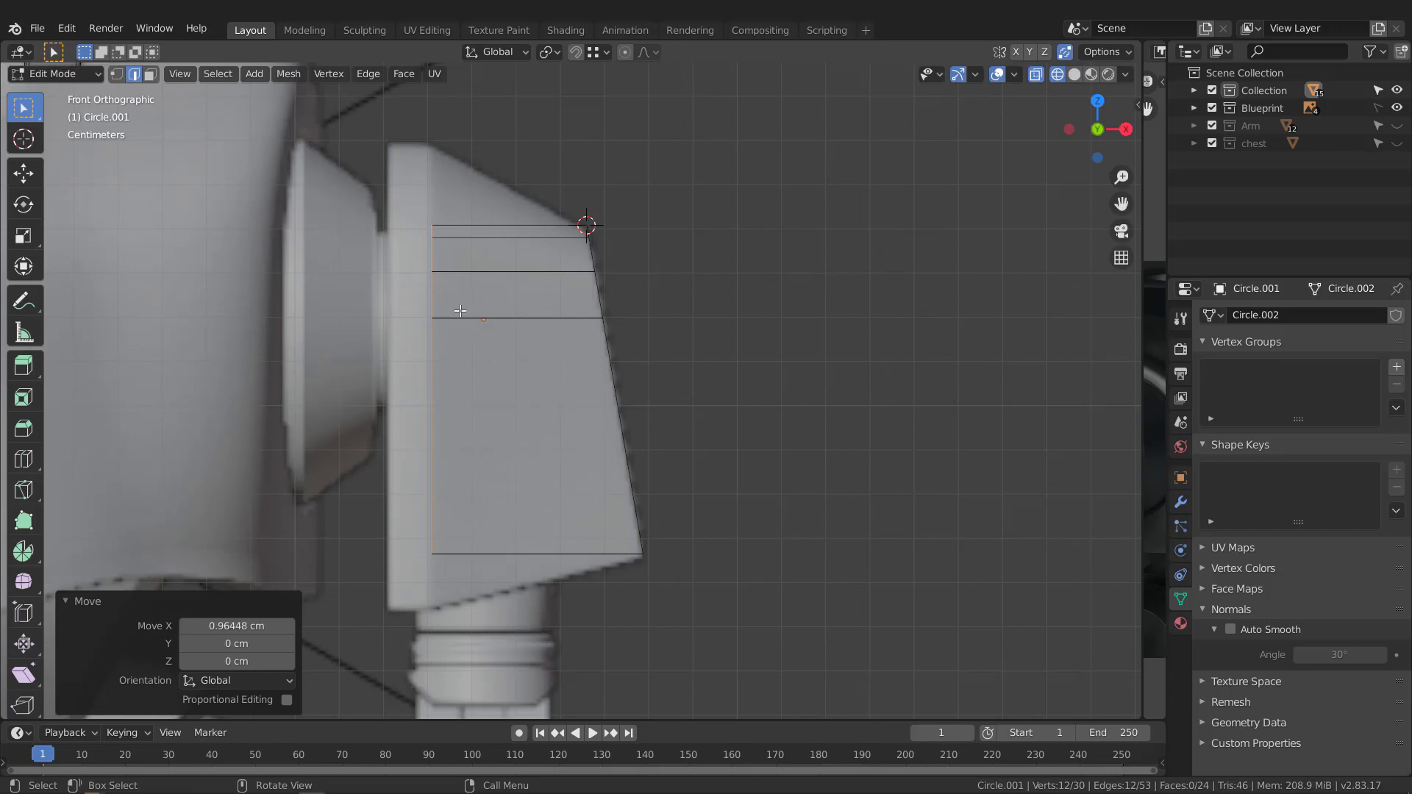
- Raise the extruded outline's seven arch vertices about 1.76 cm along Z to match the blueprint's sloped top
{"action": "key", "text": "1"}
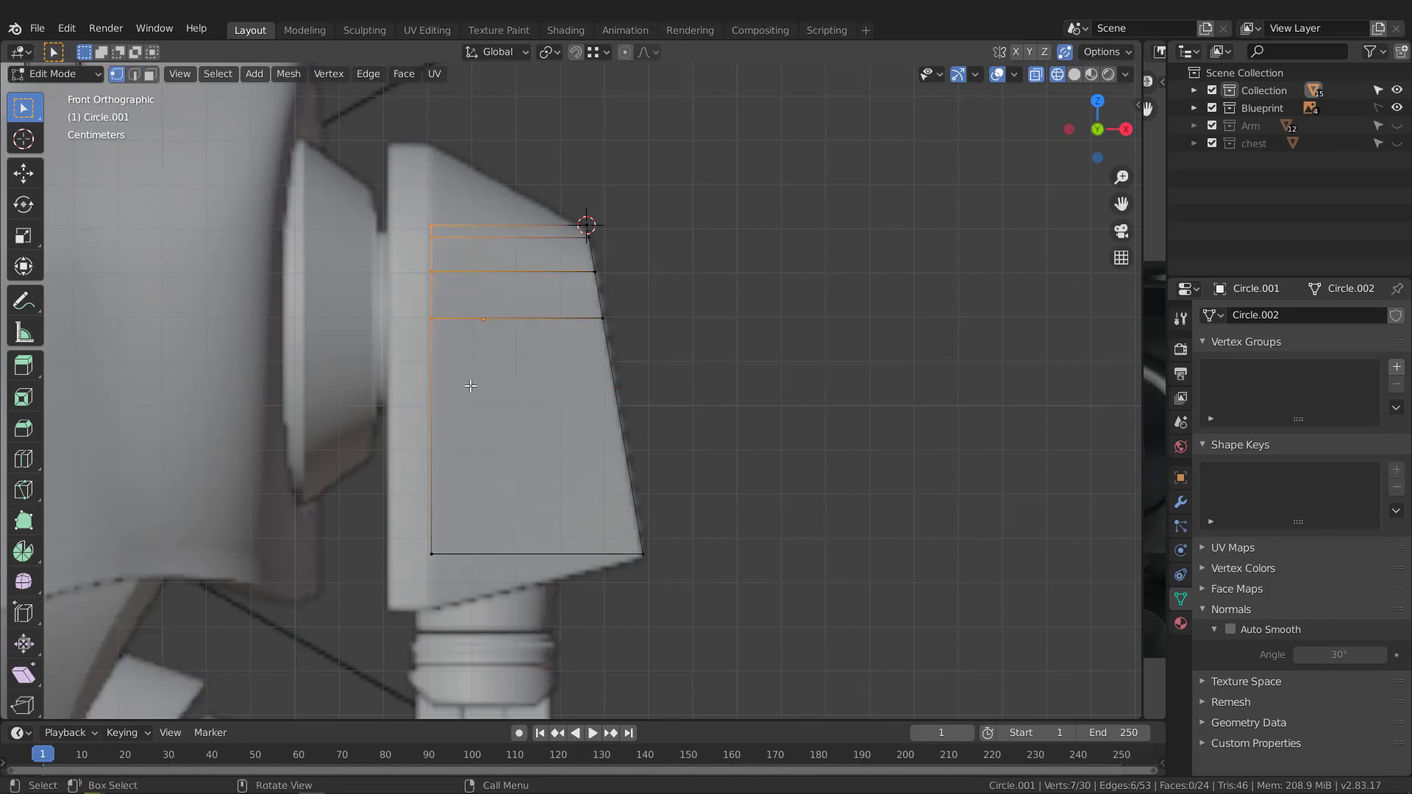
{"action": "key", "text": "g"}
{"action": "key", "text": "x"}
{"action": "key", "text": "z"}
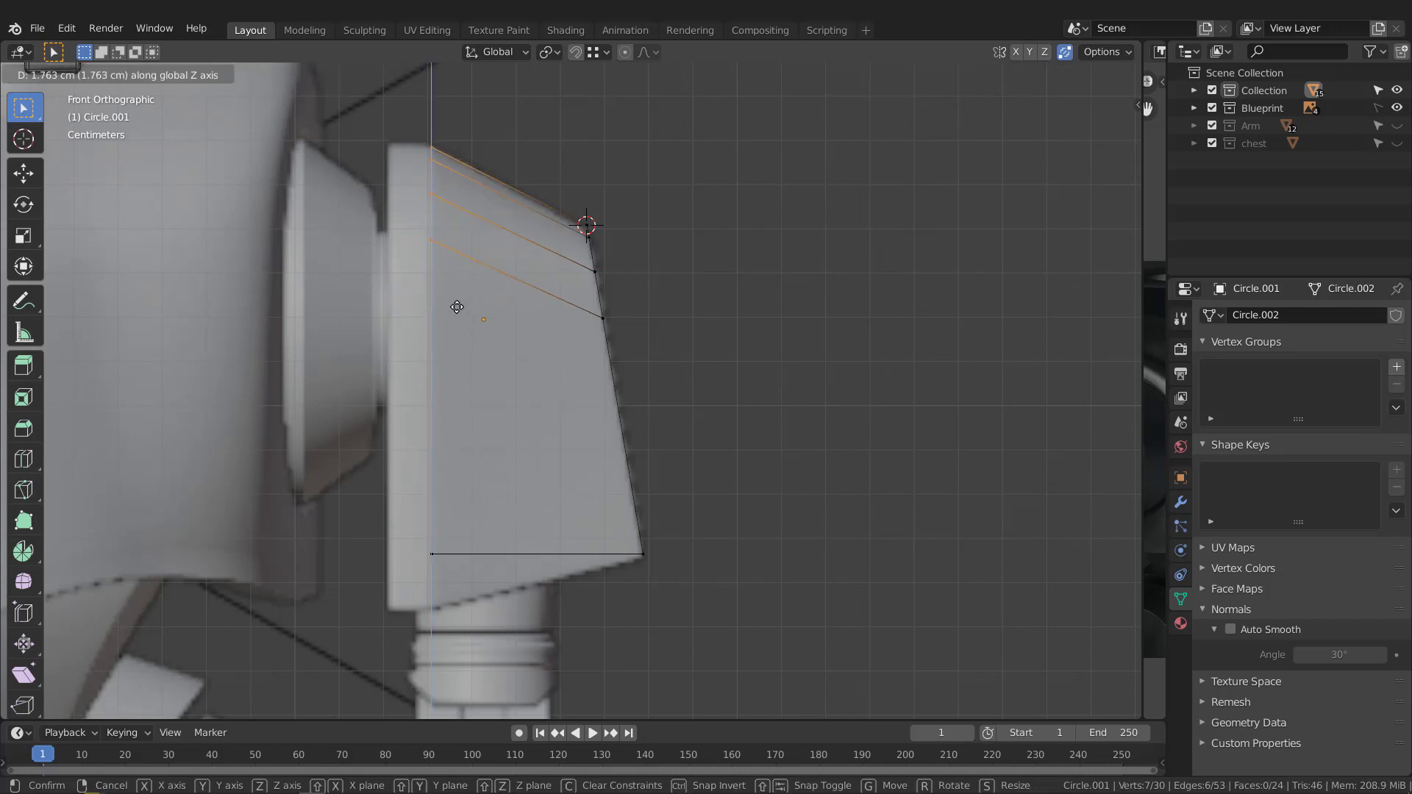
{"action": "left_click", "coordinate": [458, 306]}
- Lower the extruded outline's bottom vertices about 1.2 cm along Z to follow the blueprint's slanted lower edge
{"action": "left_click_drag", "start_coordinate": [414, 467], "coordinate": [467, 606]}
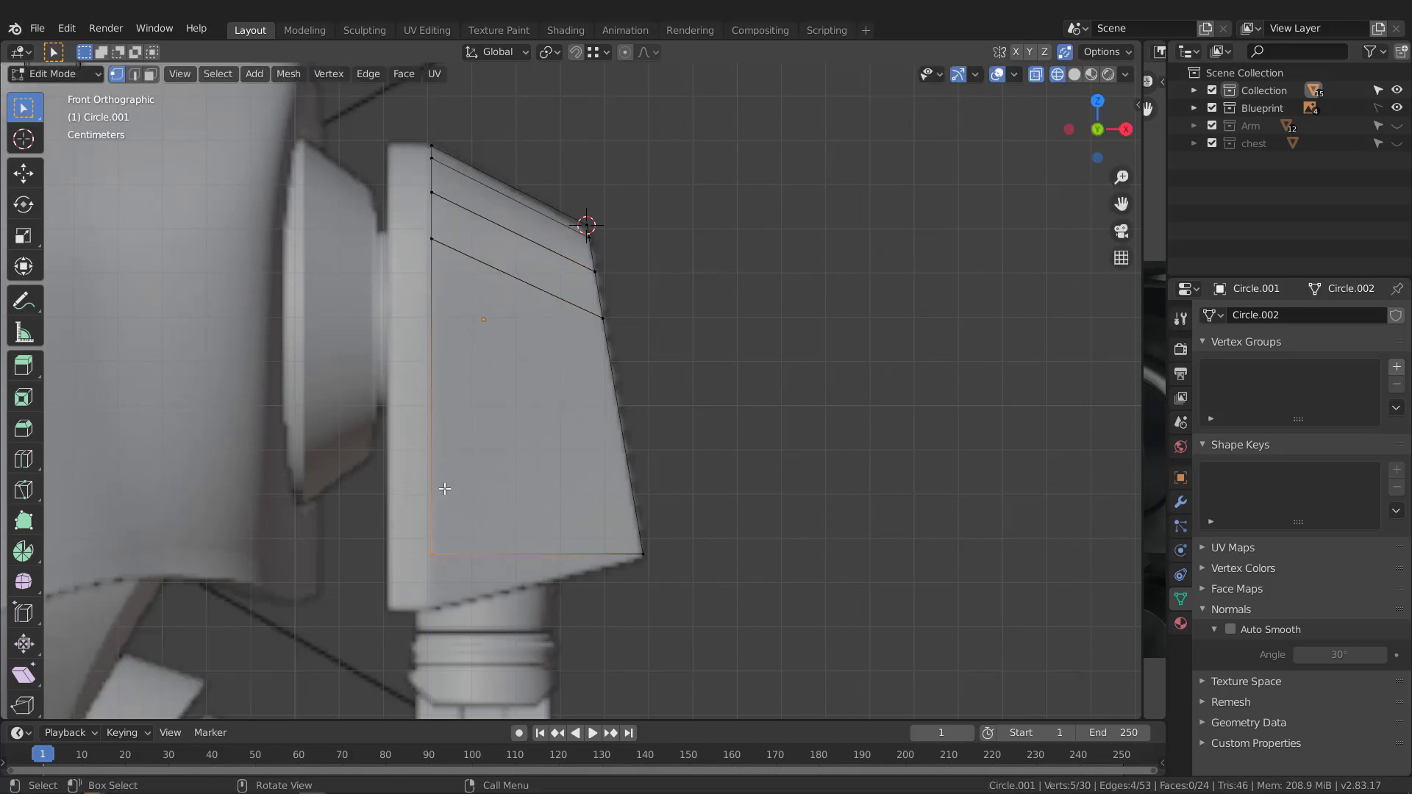
{"action": "key", "text": "g"}
{"action": "key", "text": "z"}
{"action": "left_click", "coordinate": [445, 542]}
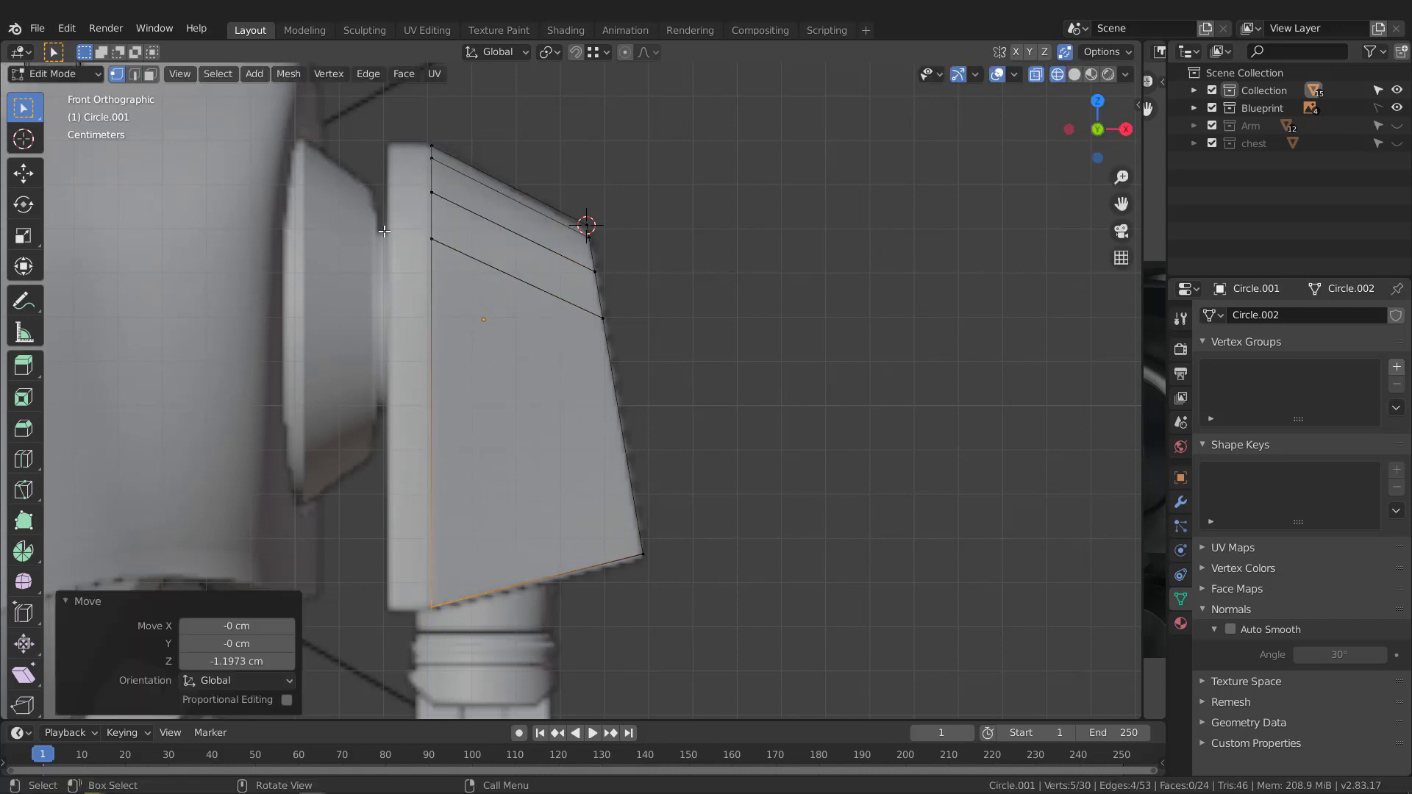
- Select the whole extruded outline and, in the right view, widen it along Y by a scale of about 1.802
{"action": "left_click_drag", "start_coordinate": [378, 121], "coordinate": [494, 652]}
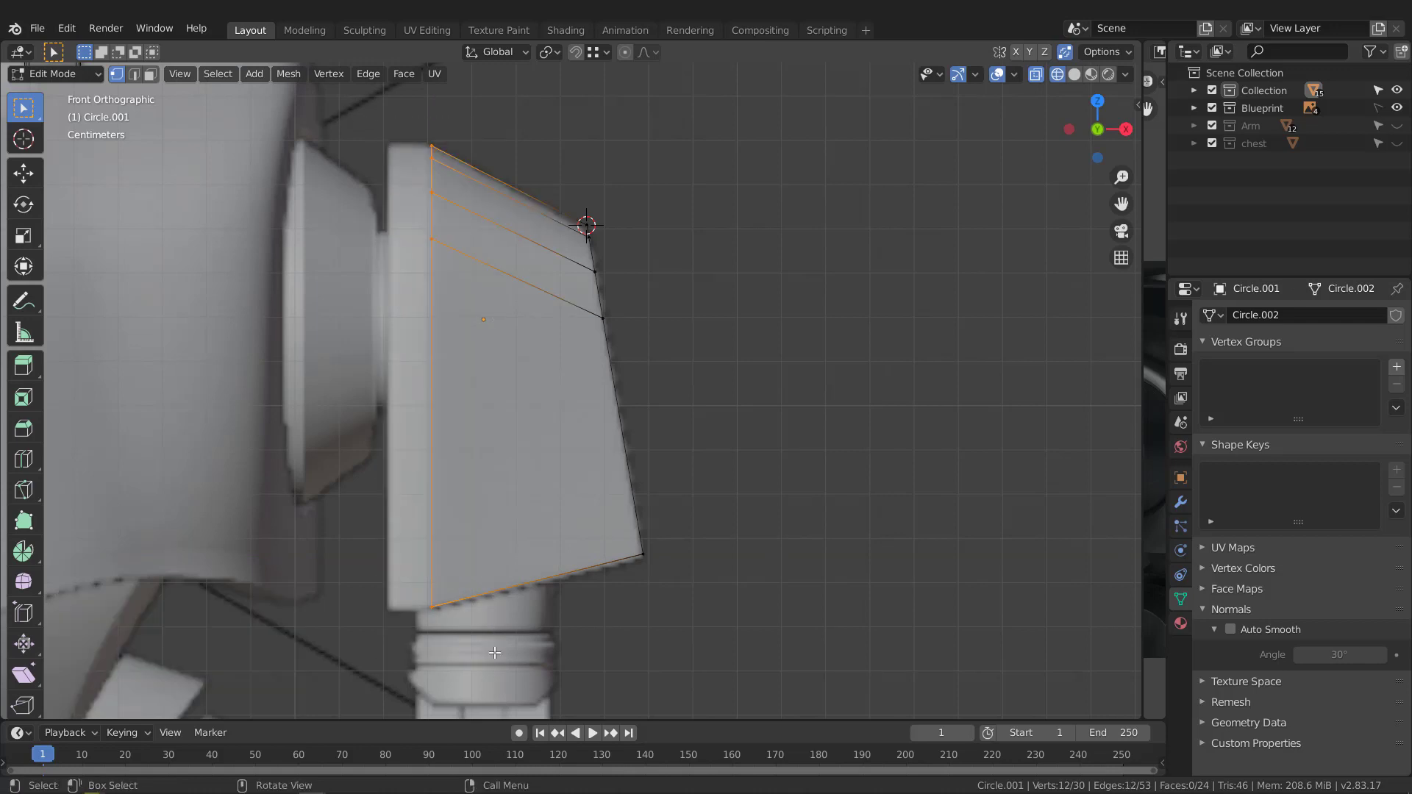
{"action": "middle_click_drag", "start_coordinate": [638, 227], "coordinate": [619, 259]}
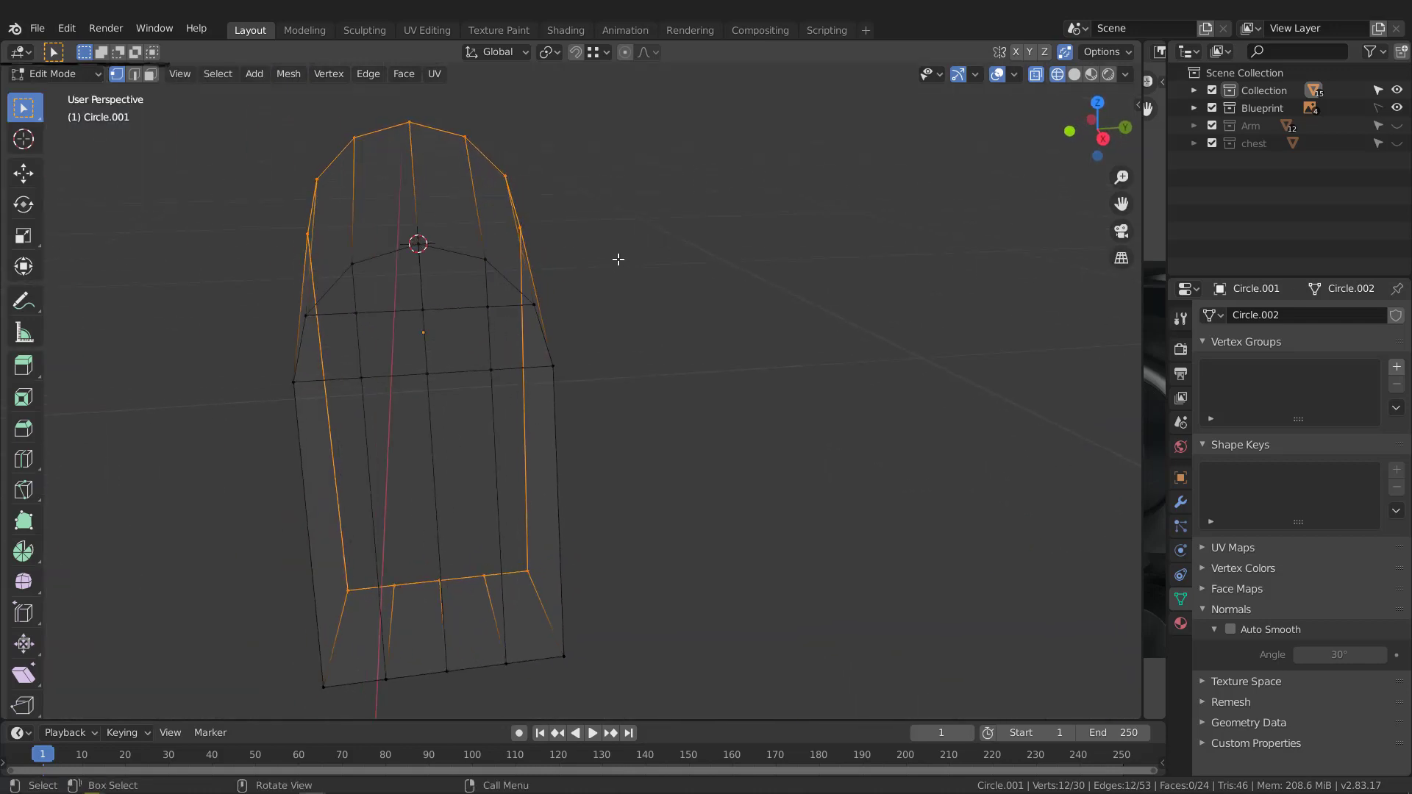
{"action": "key", "text": "KP_1"}
{"action": "key", "text": "KP_3"}
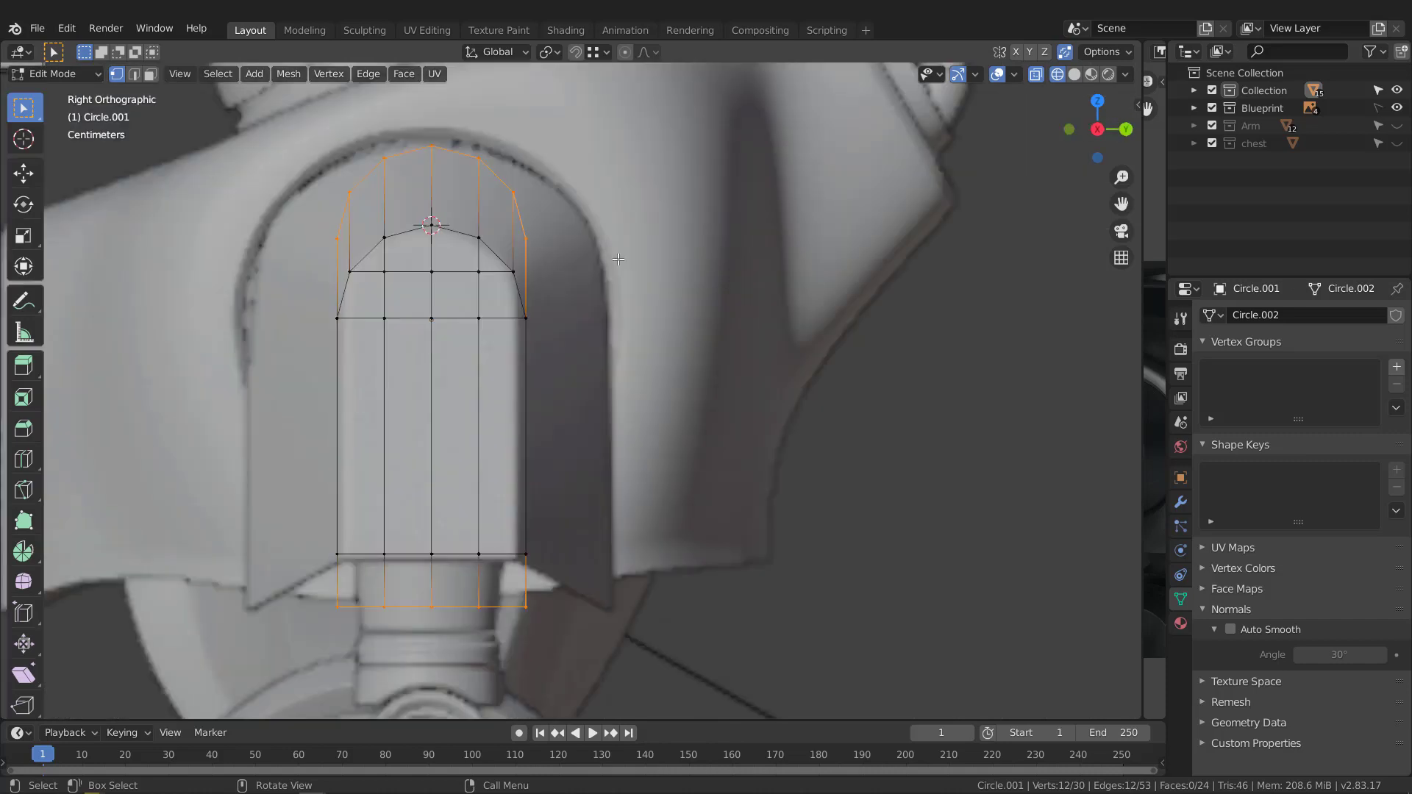
{"action": "key", "text": "s"}
{"action": "key", "text": "y"}
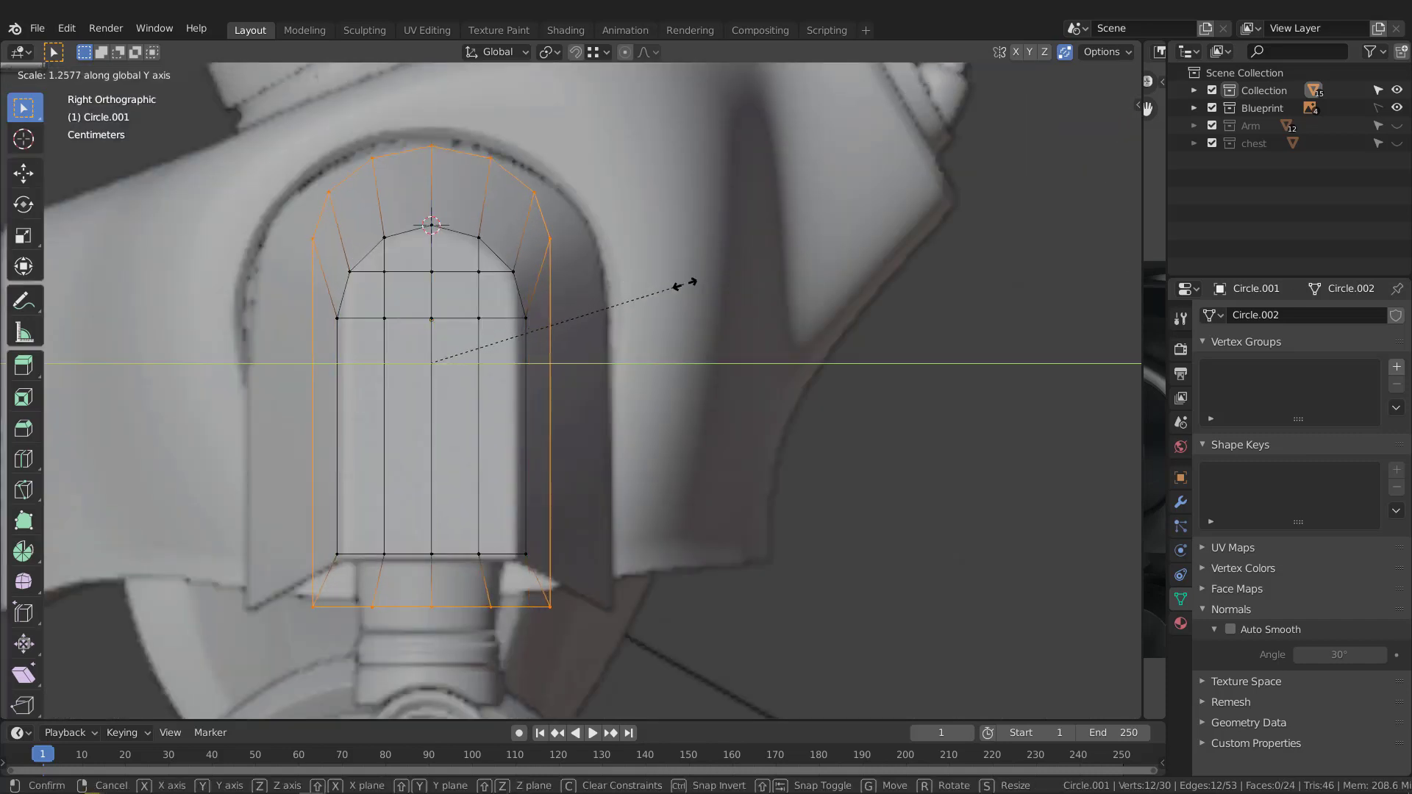
{"action": "left_click", "coordinate": [800, 277]}
- Scale the outline by about 1.313 along Z and move it about -1.39 cm along Z to fit the blueprint arch
{"action": "scroll", "coordinate": [478, 193], "scroll_direction": "down", "scroll_amount": 2}
{"action": "key", "text": "s"}
{"action": "key", "text": "z"}
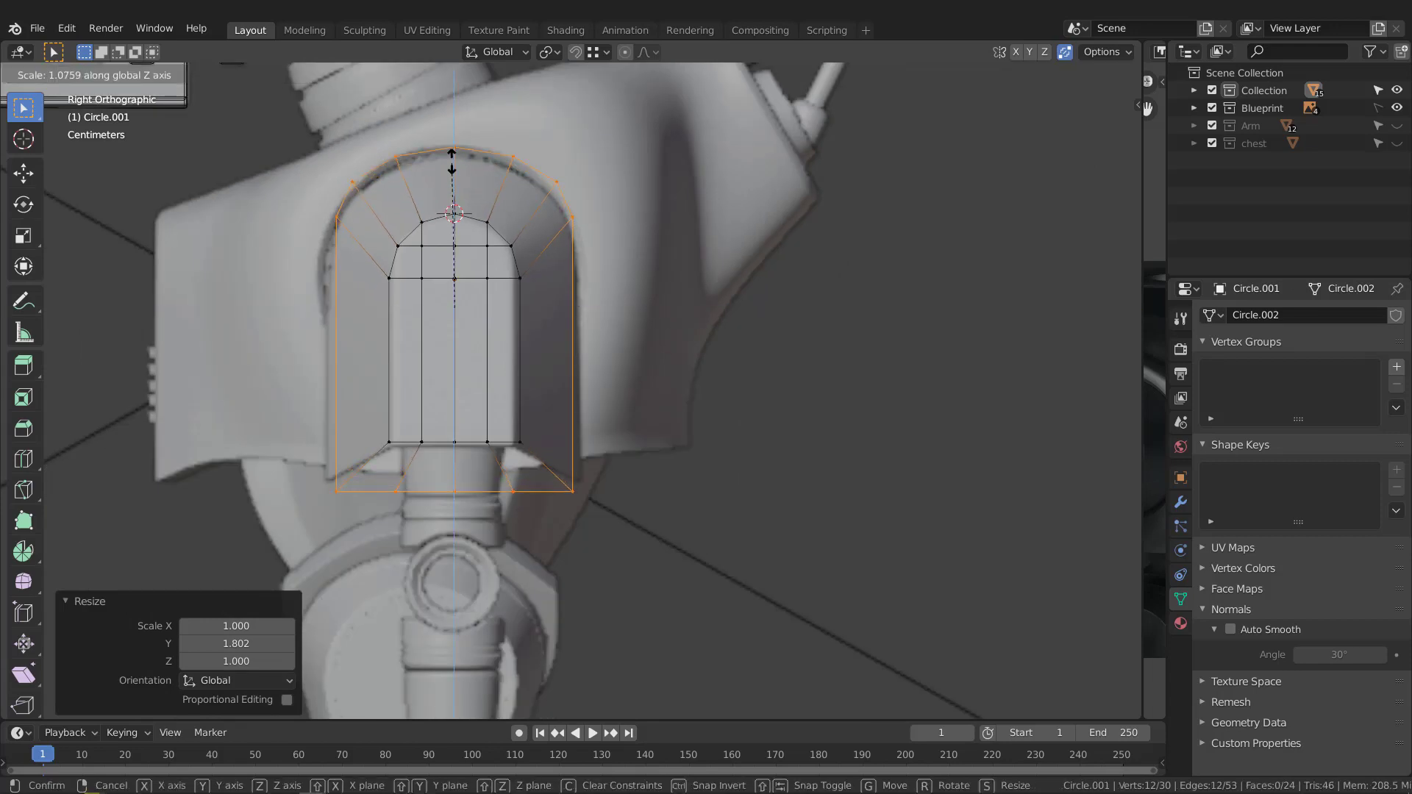
{"action": "left_click", "coordinate": [455, 131]}
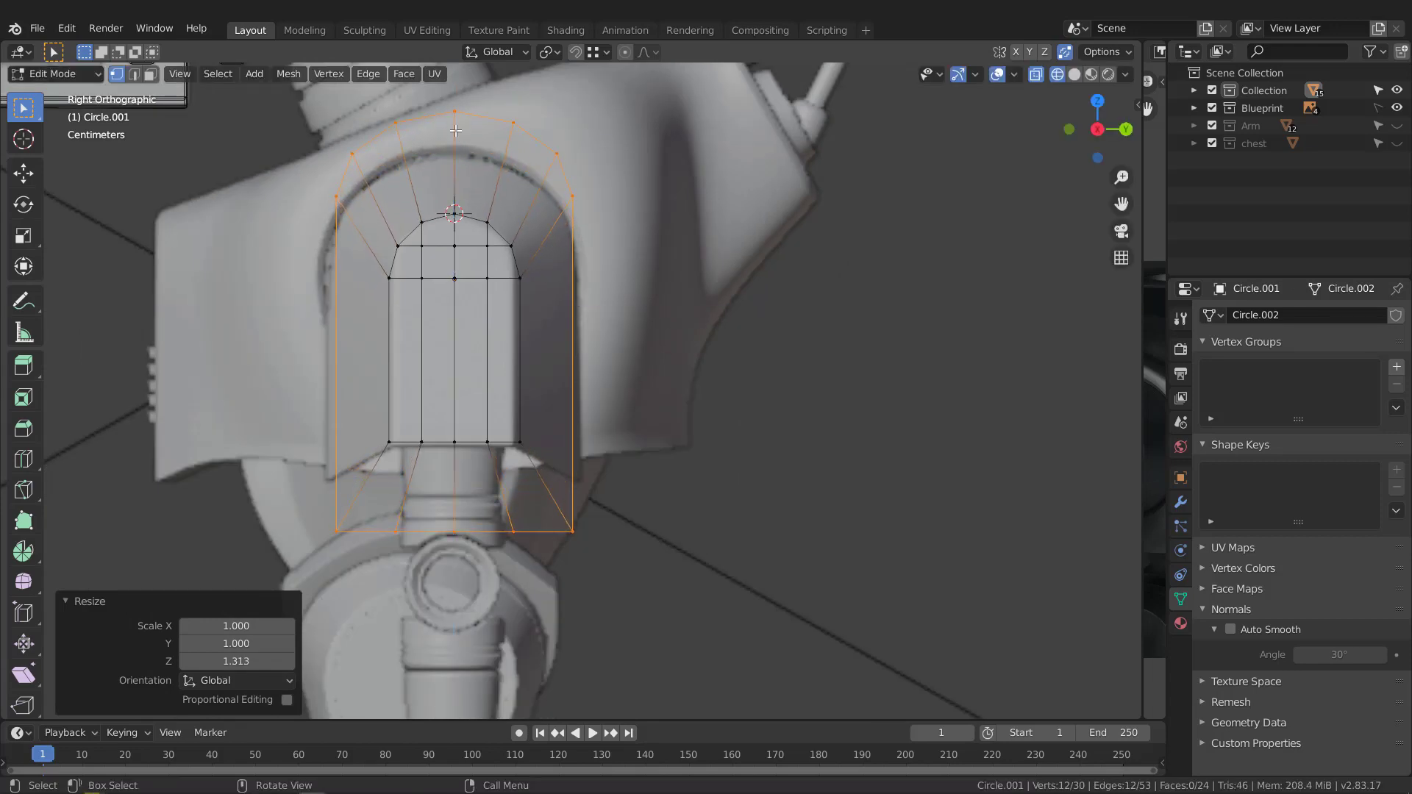
{"action": "key", "text": "g"}
{"action": "key", "text": "y"}
{"action": "key", "text": "z"}
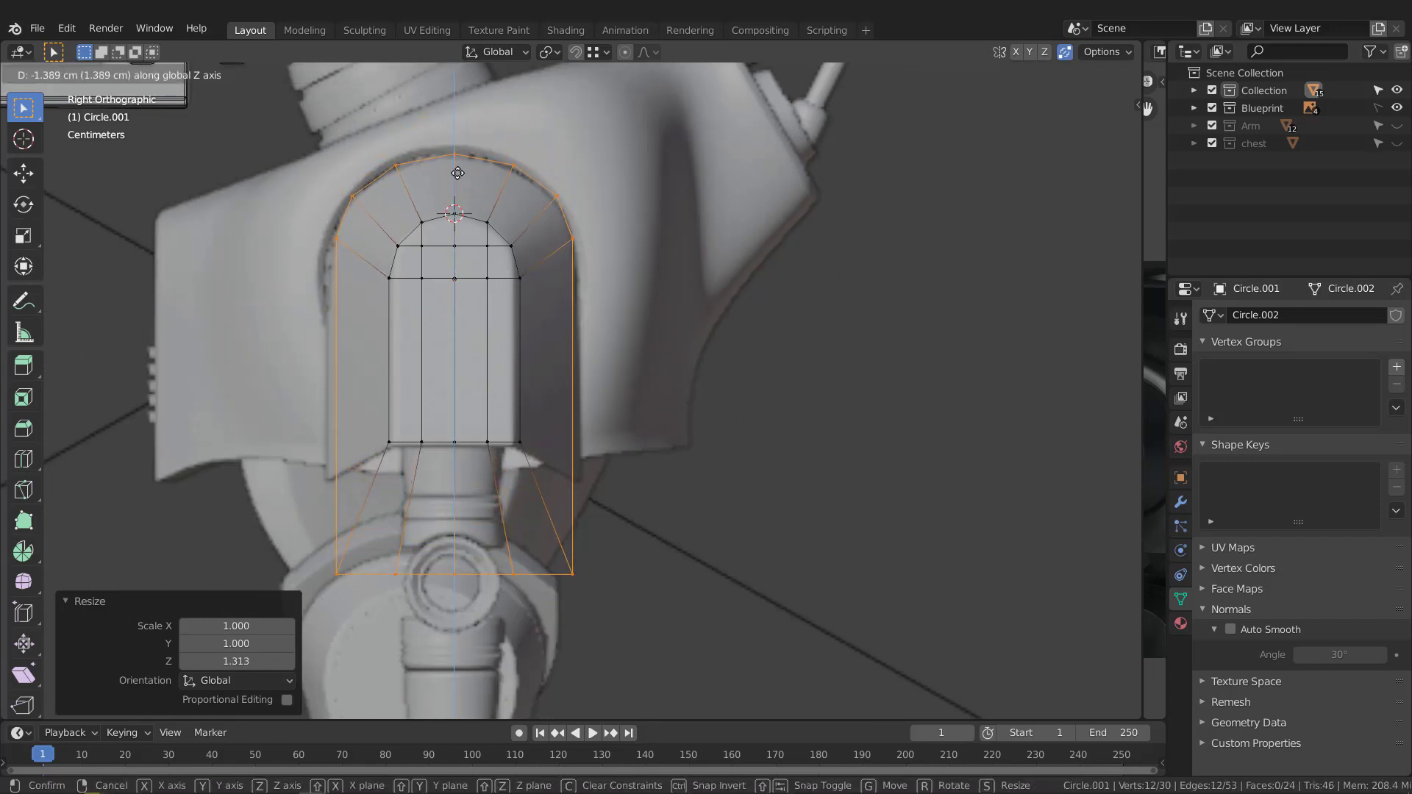
{"action": "left_click", "coordinate": [457, 173]}
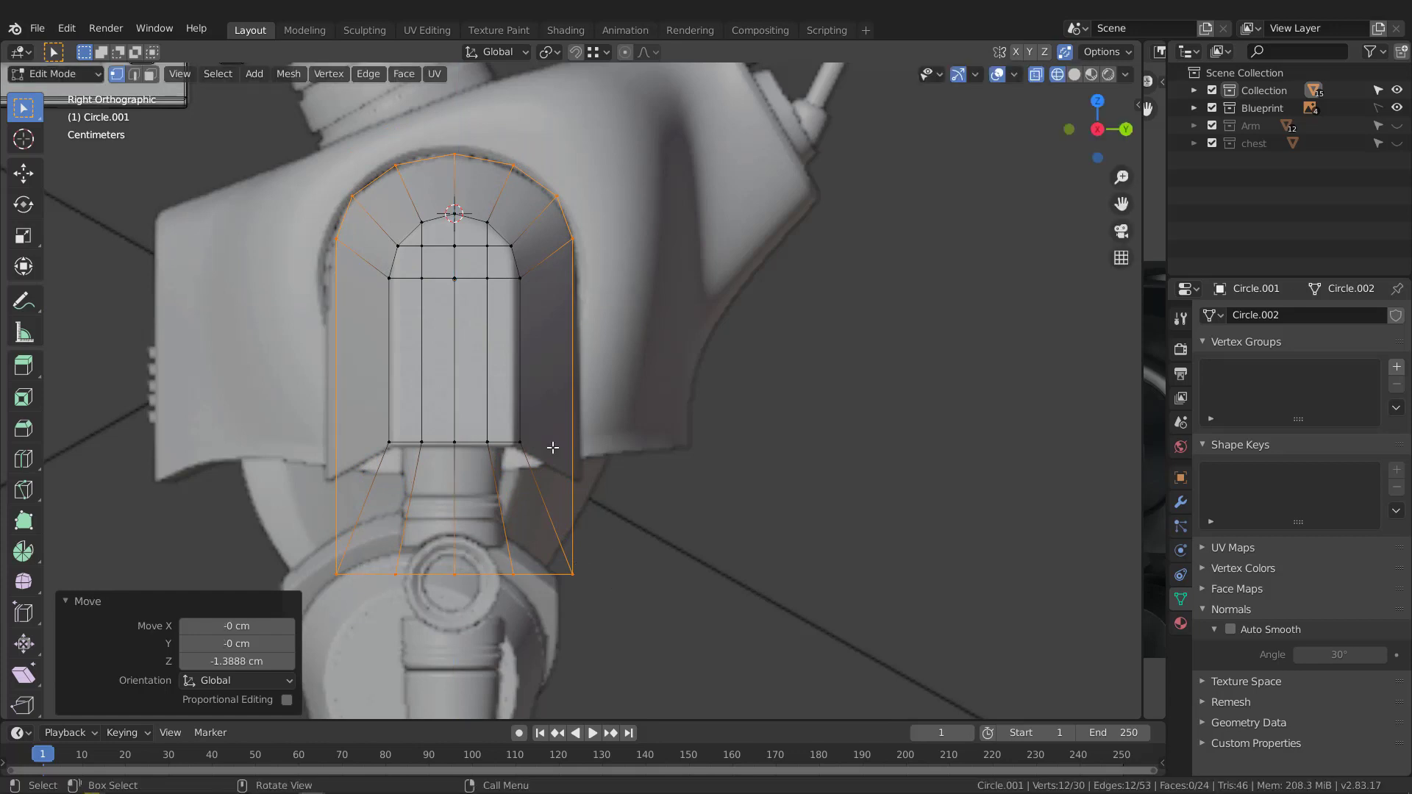
- Refine the arch fit by scaling the outline about 1.042 in Y and 1.07 in Z, and moving it about -0.53 cm in Z
{"action": "key", "text": "s"}
{"action": "key", "text": "y"}
{"action": "left_click", "coordinate": [636, 219]}
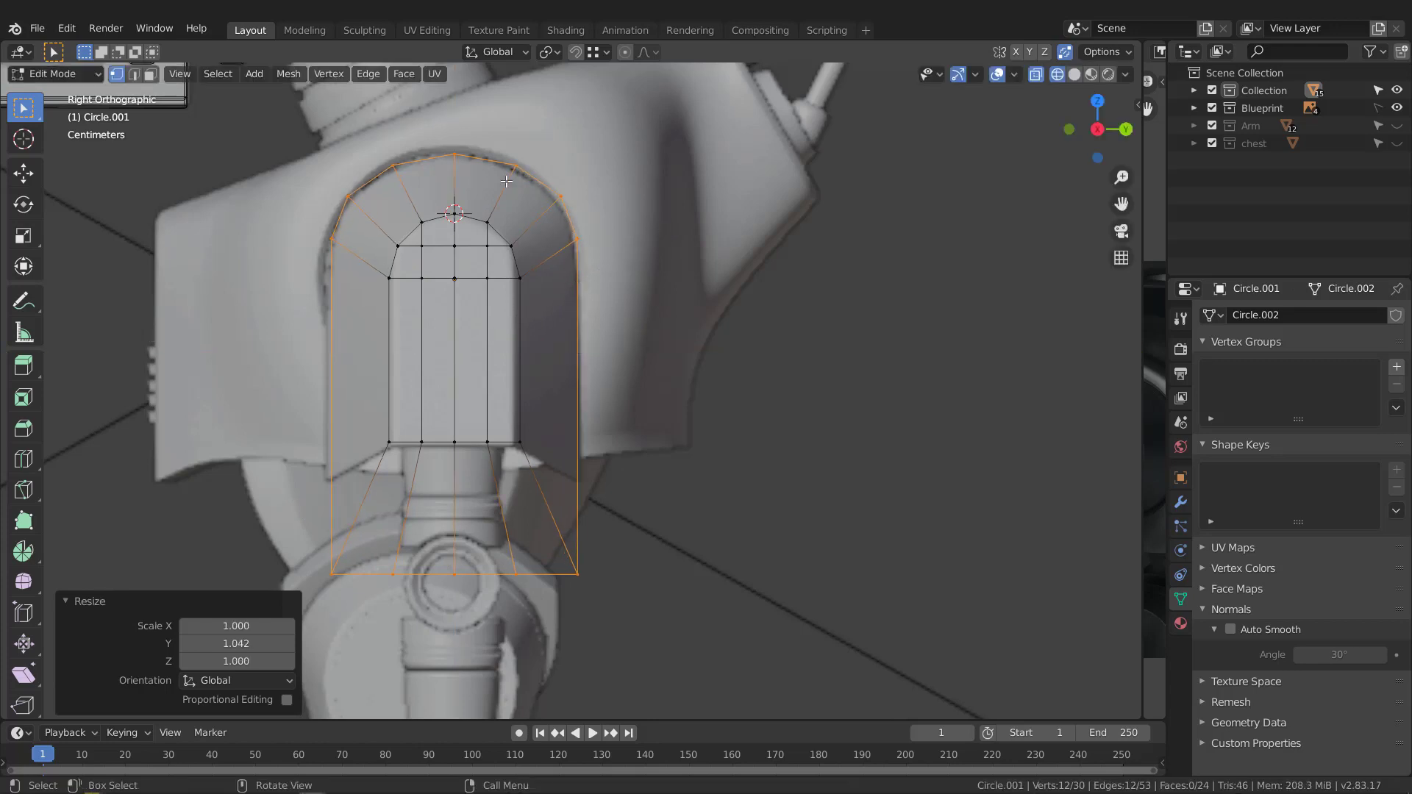
{"action": "key", "text": "s"}
{"action": "key", "text": "z"}
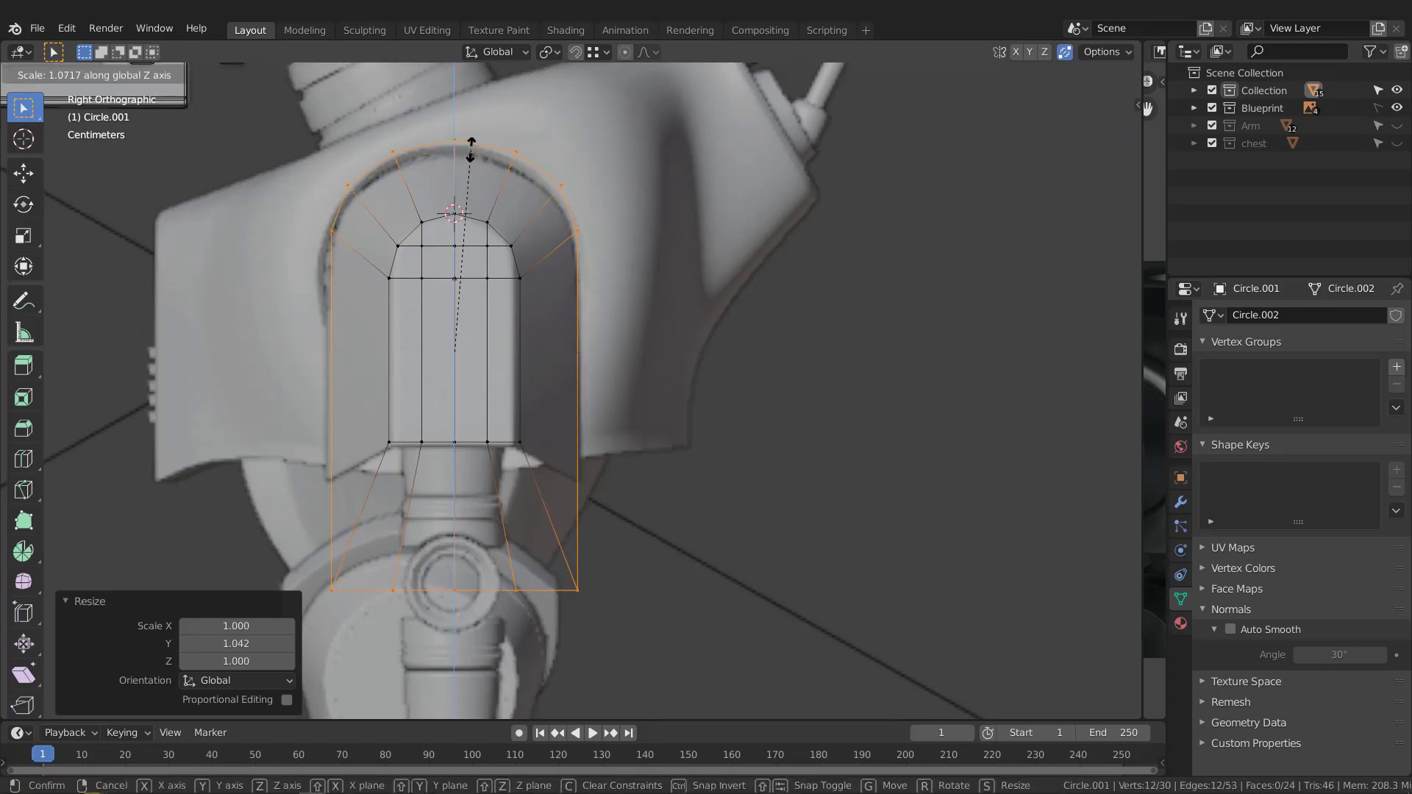
{"action": "left_click", "coordinate": [472, 151]}
{"action": "key", "text": "g"}
{"action": "key", "text": "y"}
{"action": "key", "text": "z"}
{"action": "left_click", "coordinate": [471, 187]}
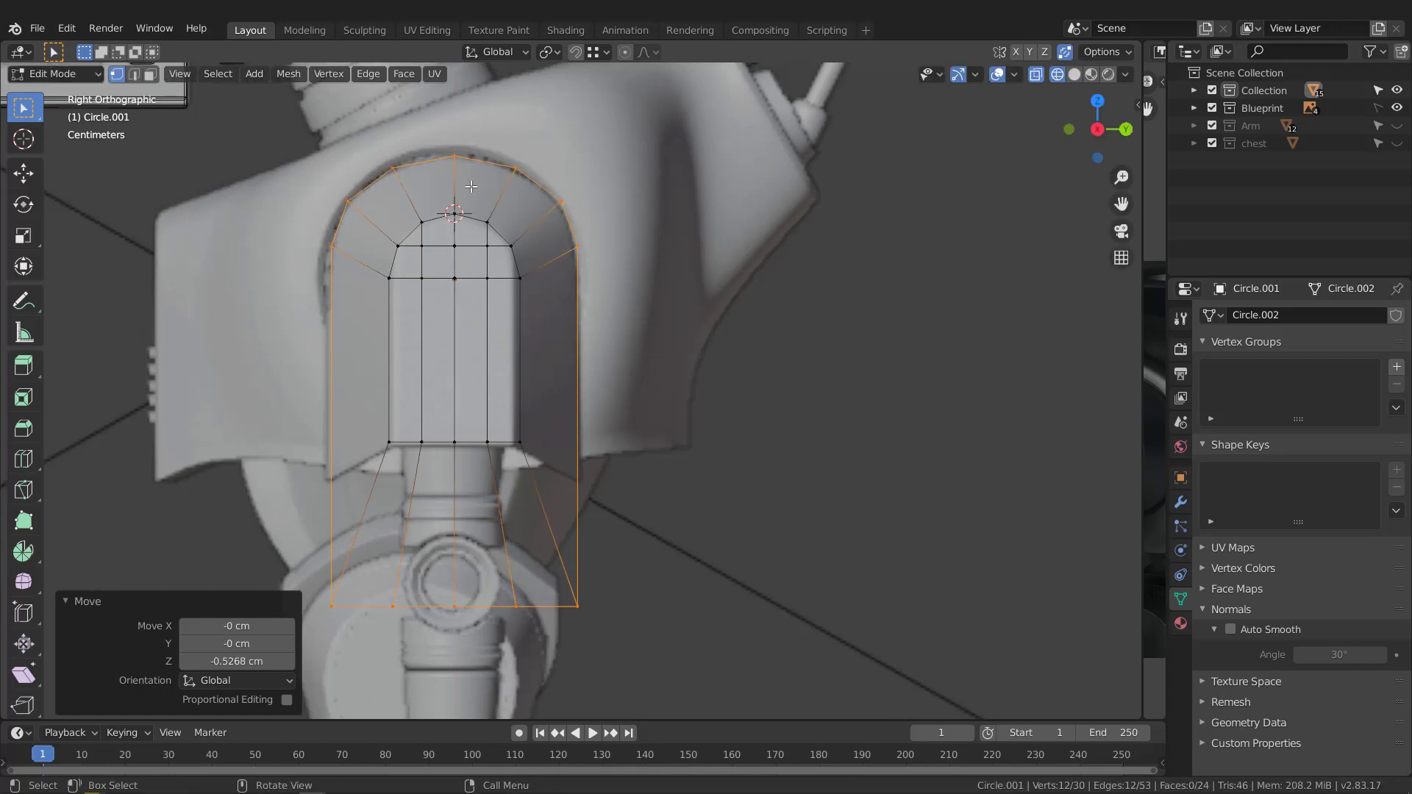
- Raise the outline's bottom row of vertices about 4.24 cm along Z to the pad's lower corners in the blueprint
{"action": "left_click_drag", "start_coordinate": [314, 565], "coordinate": [577, 647]}
{"action": "key", "text": "g"}
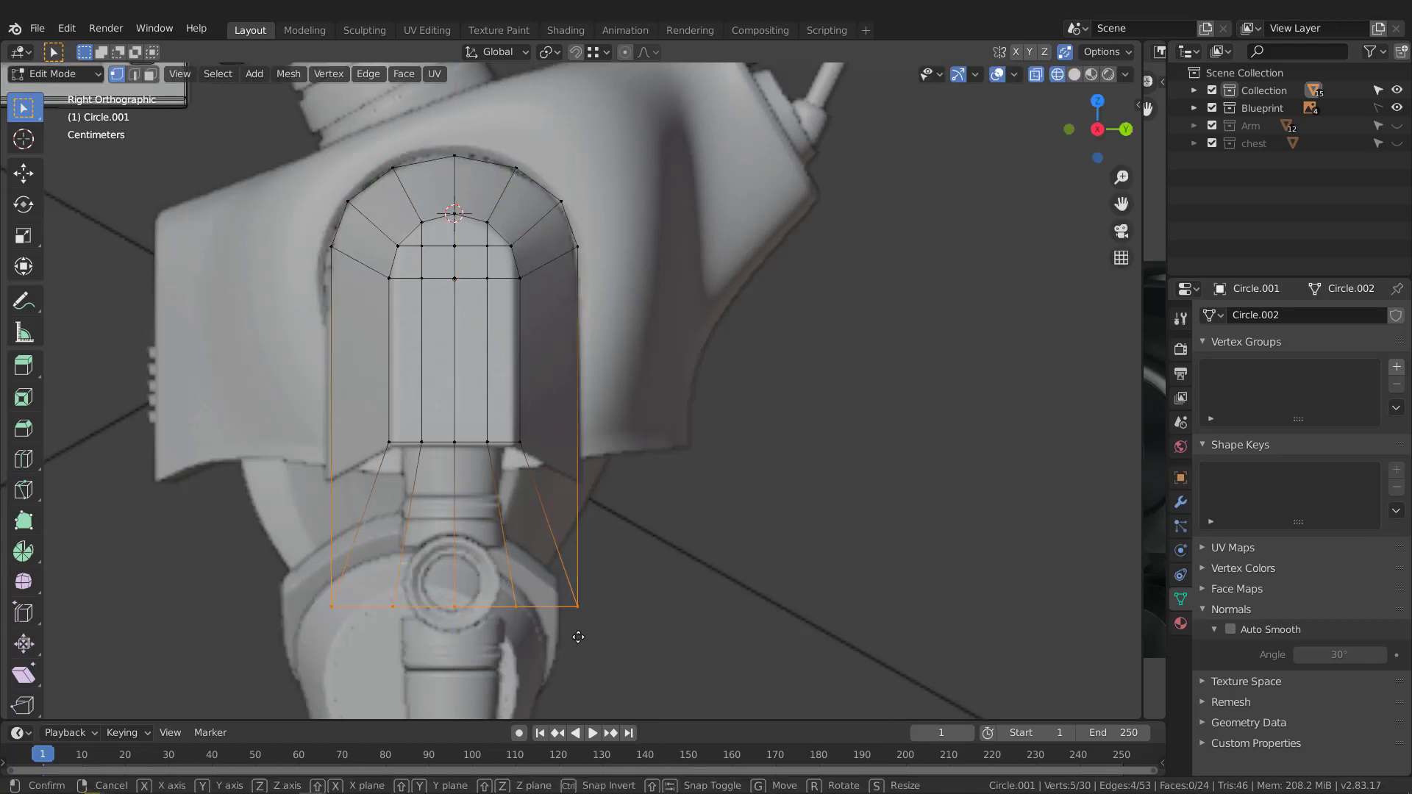
{"action": "key", "text": "z"}
{"action": "left_click", "coordinate": [568, 508]}
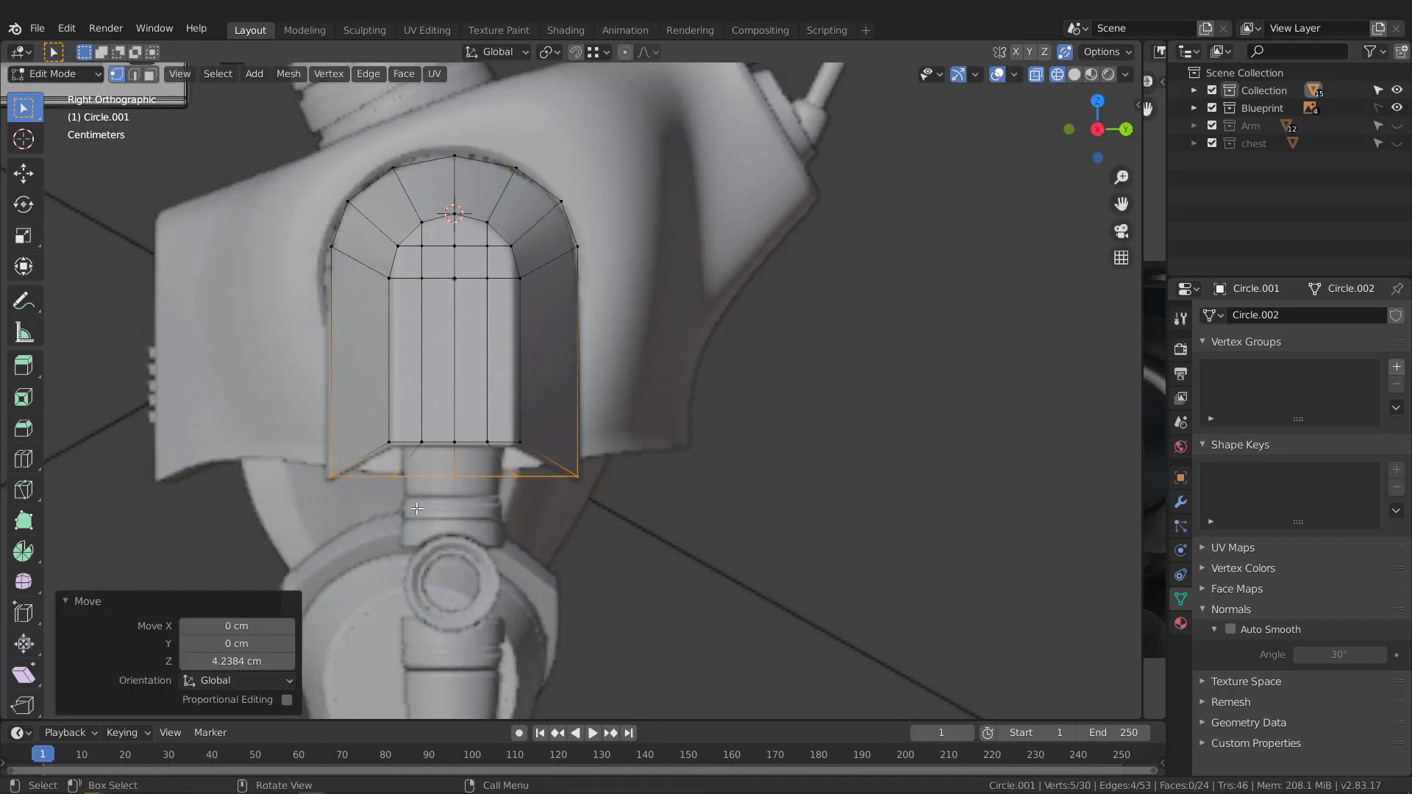
- Widen the bottom row along Y by a scale of about 1.019 and switch the viewport to solid shading
{"action": "key", "text": "s"}
{"action": "key", "text": "y"}
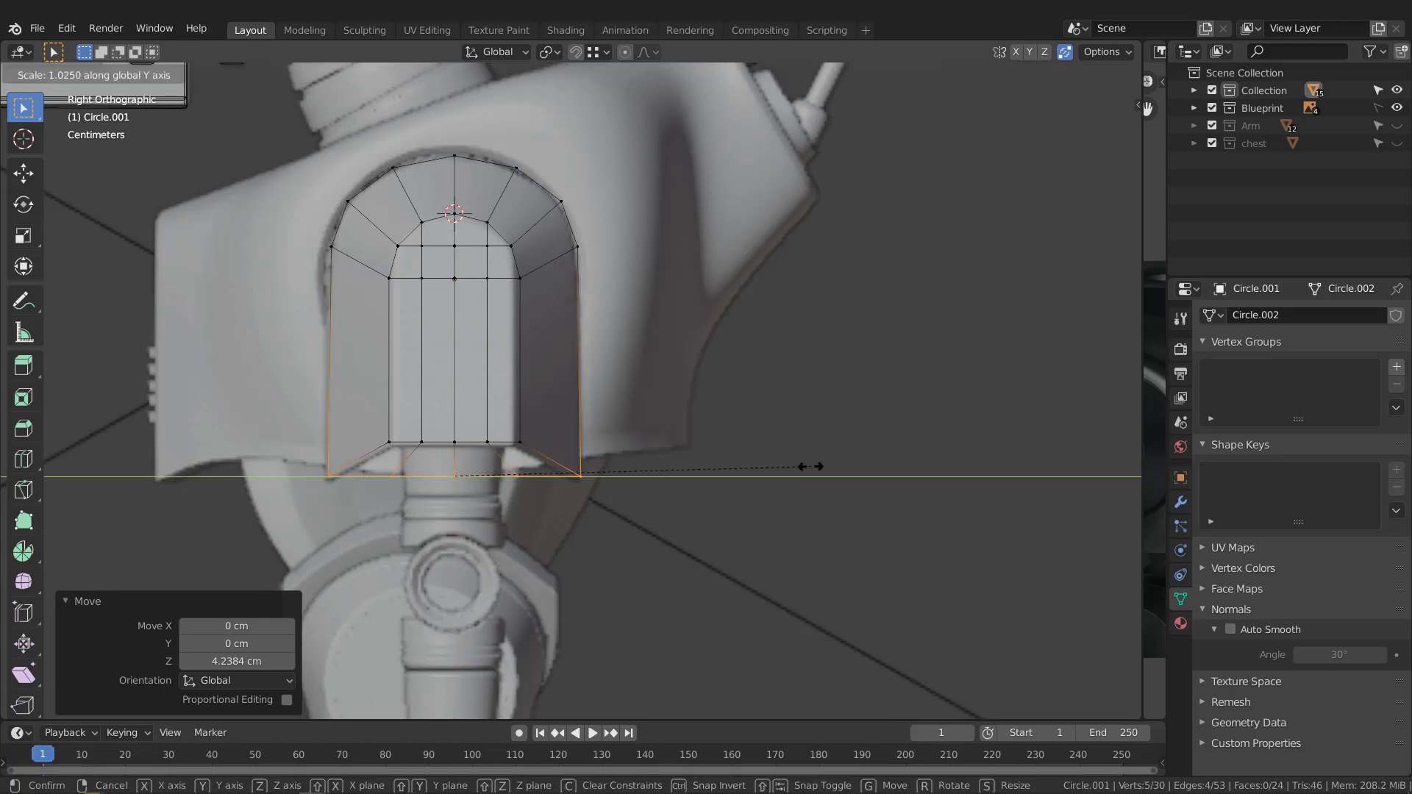
{"action": "left_click", "coordinate": [807, 466]}
{"action": "mouse_move", "coordinate": [807, 466]}
{"action": "middle_mouse_down"}
{"action": "mouse_move", "coordinate": [570, 351]}
{"action": "mouse_move", "coordinate": [618, 369]}
{"action": "mouse_move", "coordinate": [696, 337]}
{"action": "mouse_move", "coordinate": [528, 379]}
{"action": "middle_mouse_up"}
{"action": "key", "text": "z"}
{"action": "left_click", "coordinate": [749, 387]}
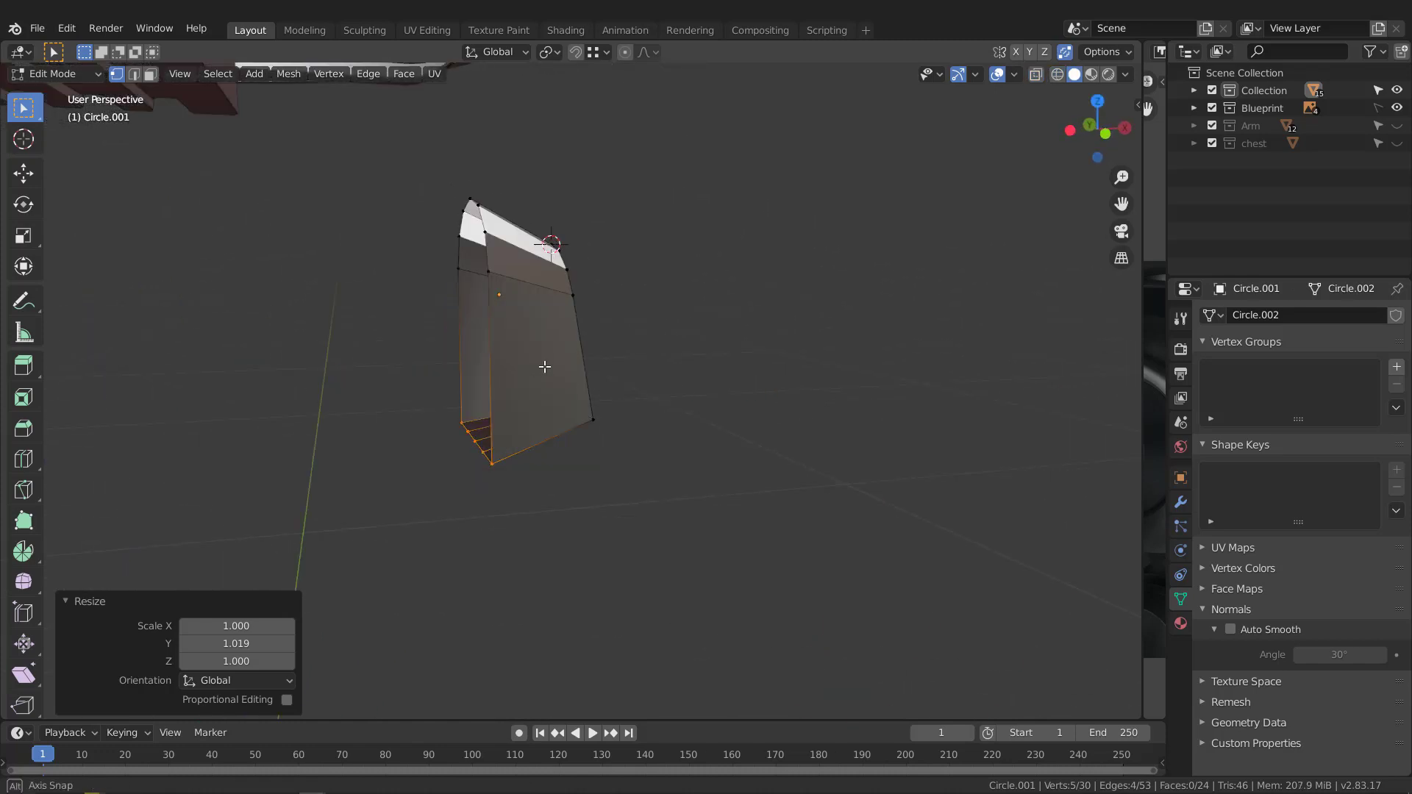
- Turn on the Face Orientation overlay and inspect the direction of the shoulder pad's faces
{"action": "mouse_move", "coordinate": [748, 387]}
{"action": "middle_mouse_down"}
{"action": "mouse_move", "coordinate": [642, 356]}
{"action": "mouse_move", "coordinate": [372, 387]}
{"action": "mouse_move", "coordinate": [440, 324]}
{"action": "mouse_move", "coordinate": [534, 285]}
{"action": "mouse_move", "coordinate": [492, 259]}
{"action": "mouse_move", "coordinate": [581, 378]}
{"action": "mouse_move", "coordinate": [628, 387]}
{"action": "mouse_move", "coordinate": [413, 356]}
{"action": "mouse_move", "coordinate": [801, 356]}
{"action": "mouse_move", "coordinate": [539, 378]}
{"action": "mouse_move", "coordinate": [621, 374]}
{"action": "mouse_move", "coordinate": [596, 316]}
{"action": "middle_mouse_up"}
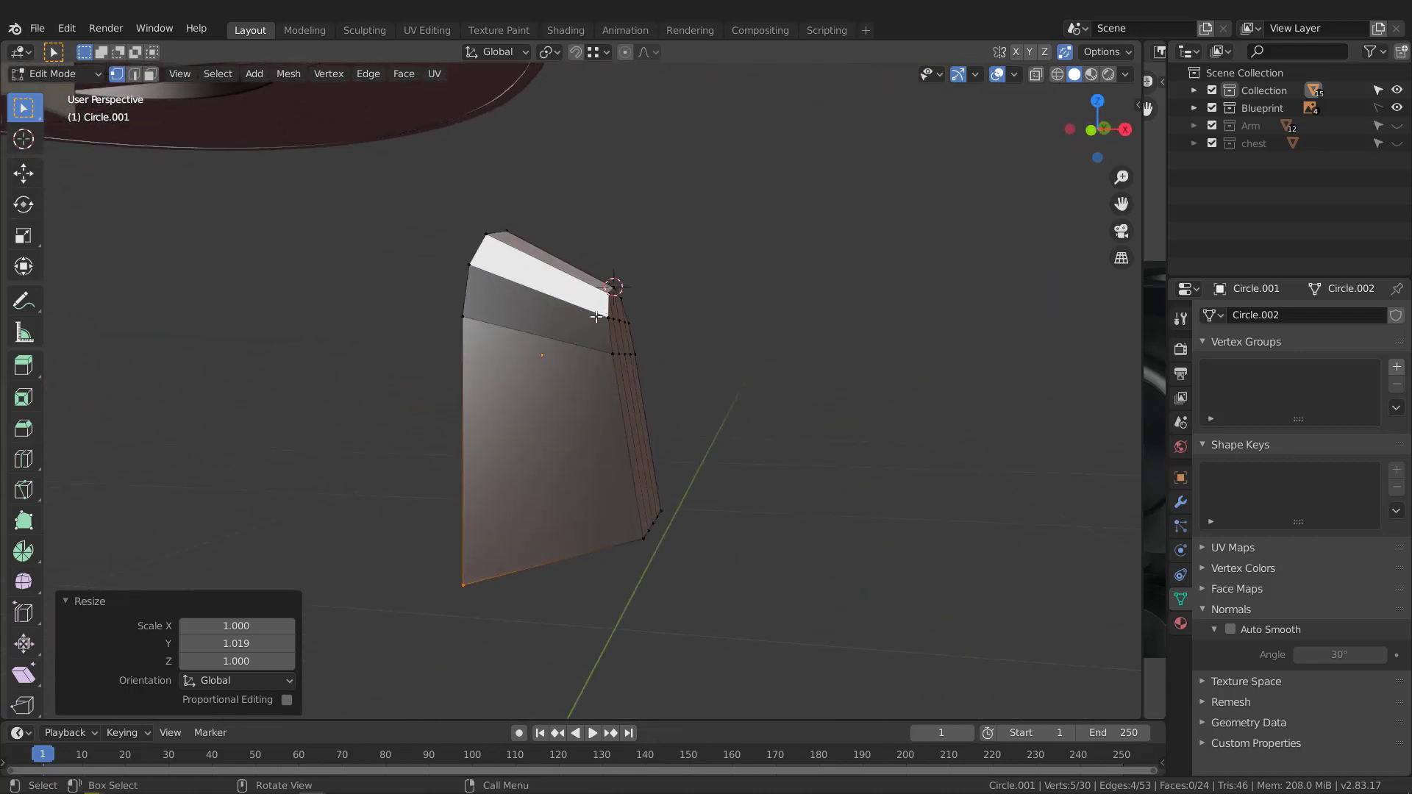
{"action": "middle_click_drag", "start_coordinate": [717, 253], "coordinate": [717, 307]}
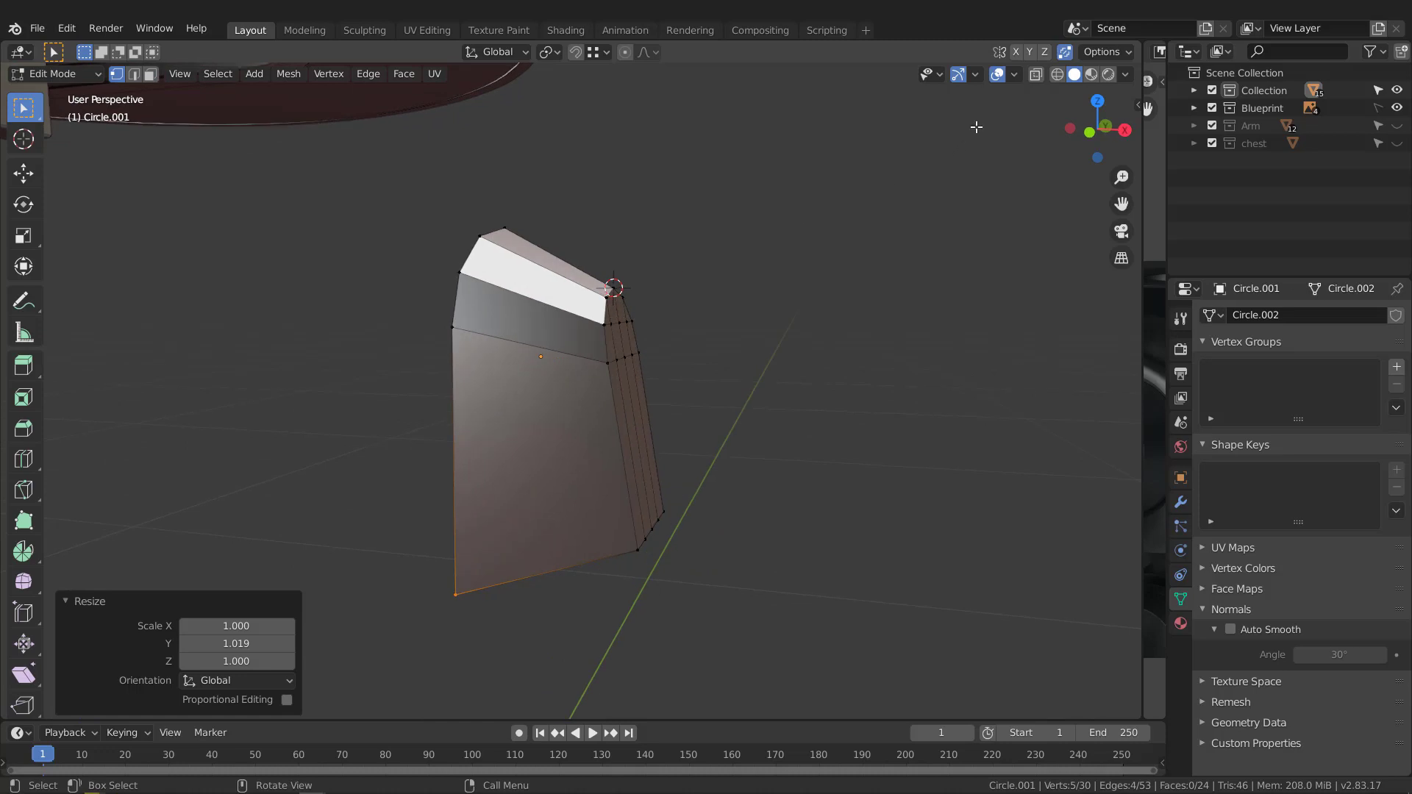
{"action": "left_click", "coordinate": [975, 76]}
{"action": "mouse_move", "coordinate": [1016, 75]}
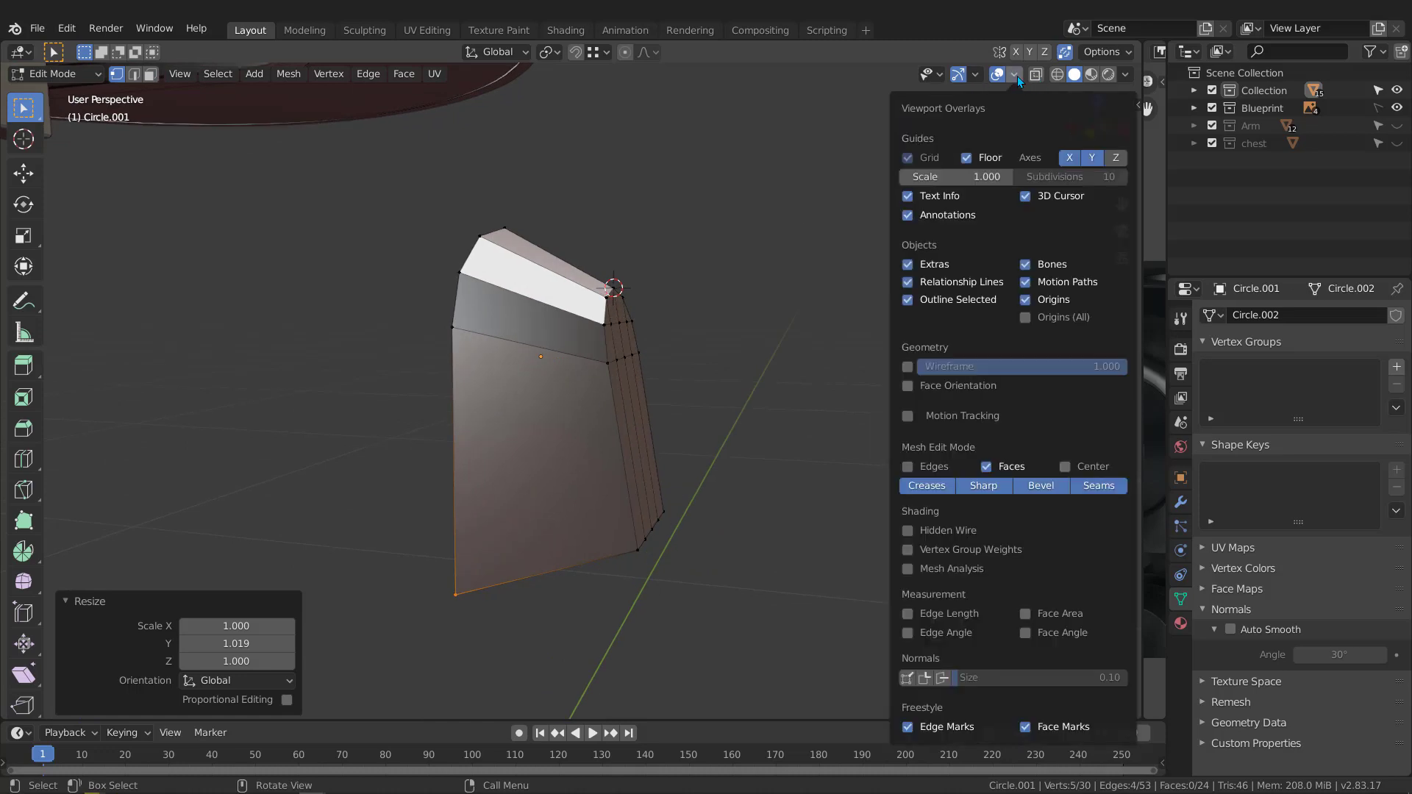
{"action": "left_click", "coordinate": [907, 386]}
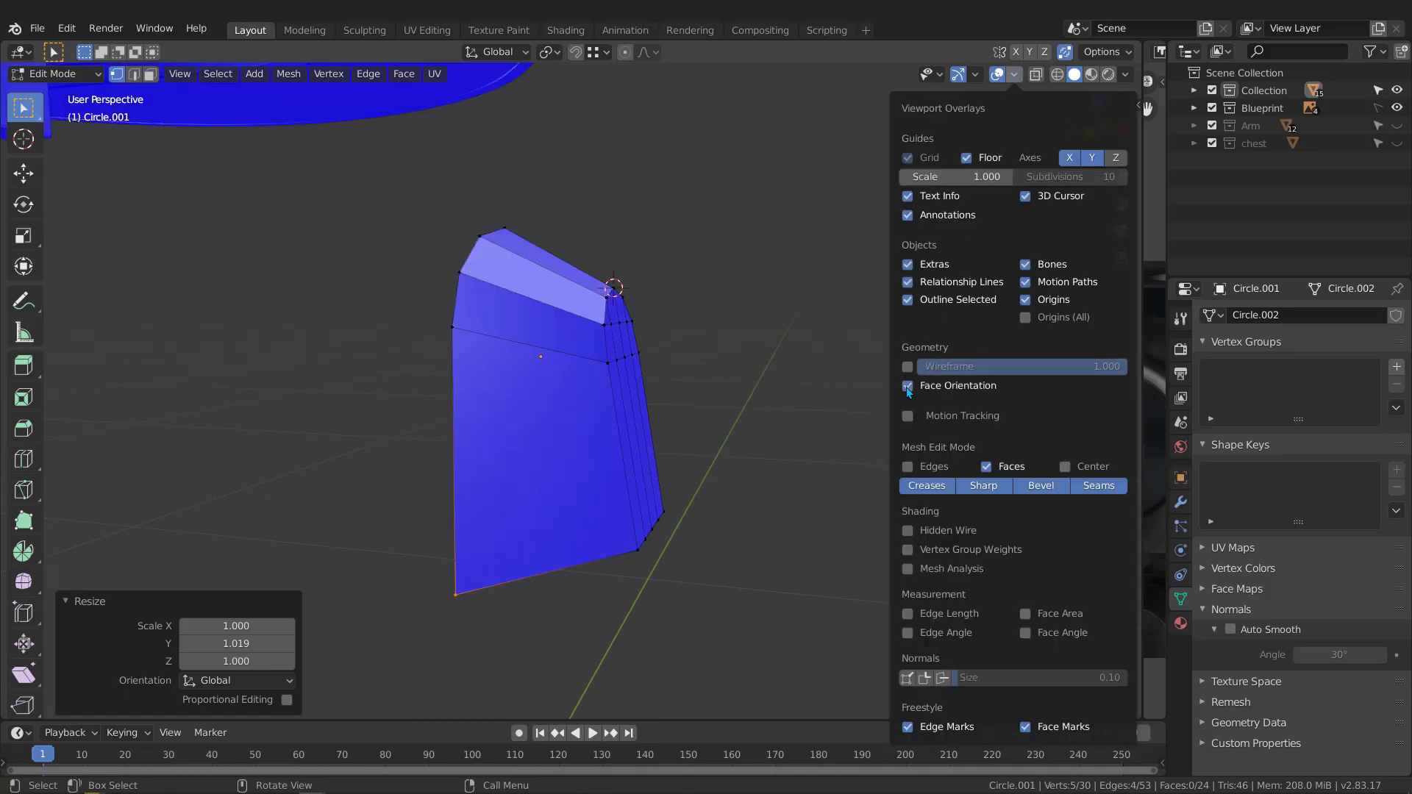
{"action": "scroll", "coordinate": [637, 378], "scroll_direction": "down", "scroll_amount": 5}
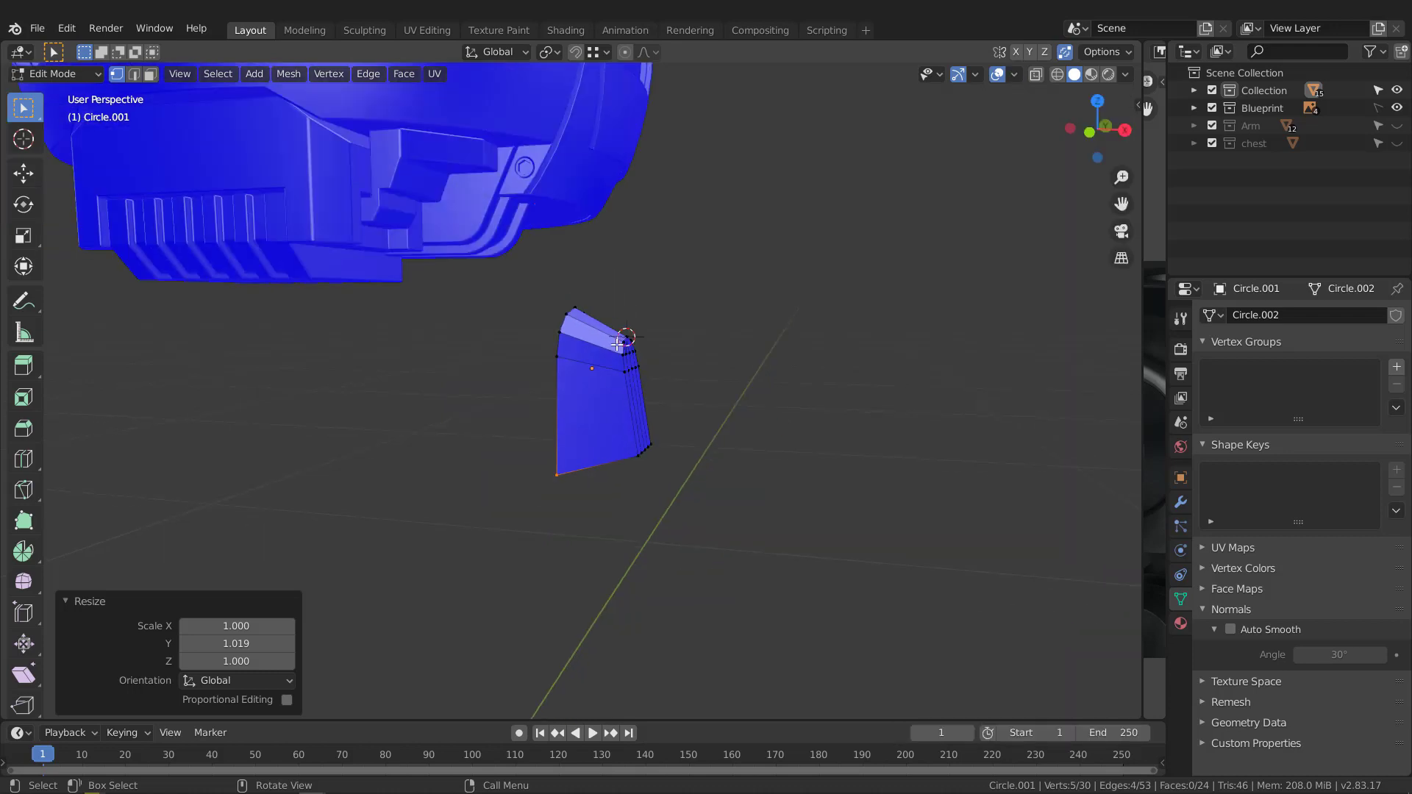
{"action": "middle_click_drag", "start_coordinate": [636, 376], "coordinate": [643, 323]}
{"action": "scroll", "coordinate": [526, 356], "scroll_direction": "up", "scroll_amount": 3}
- Select the pad's entire mesh and recalculate its normals to the outside
{"action": "key", "text": "a"}
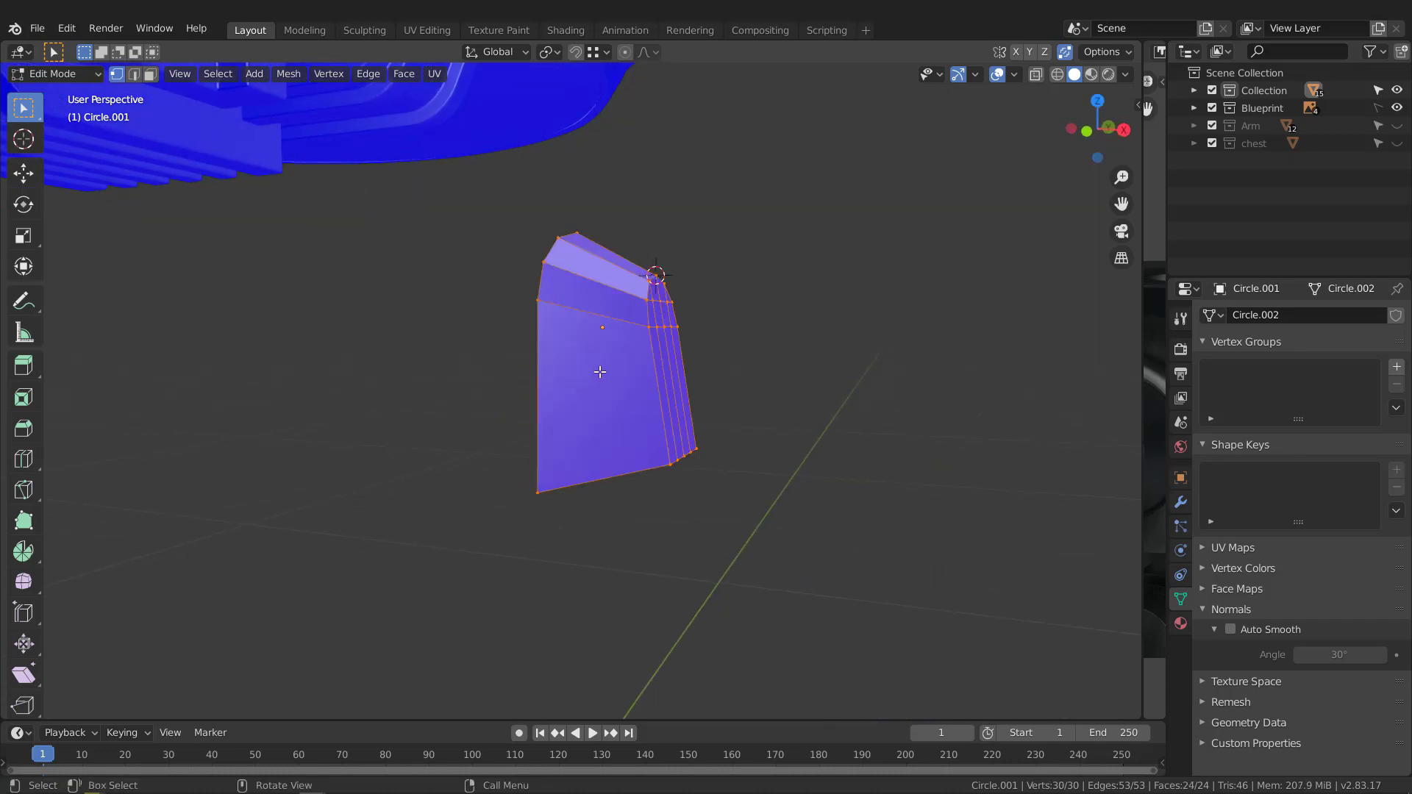
{"action": "middle_click_drag", "start_coordinate": [732, 349], "coordinate": [686, 336]}
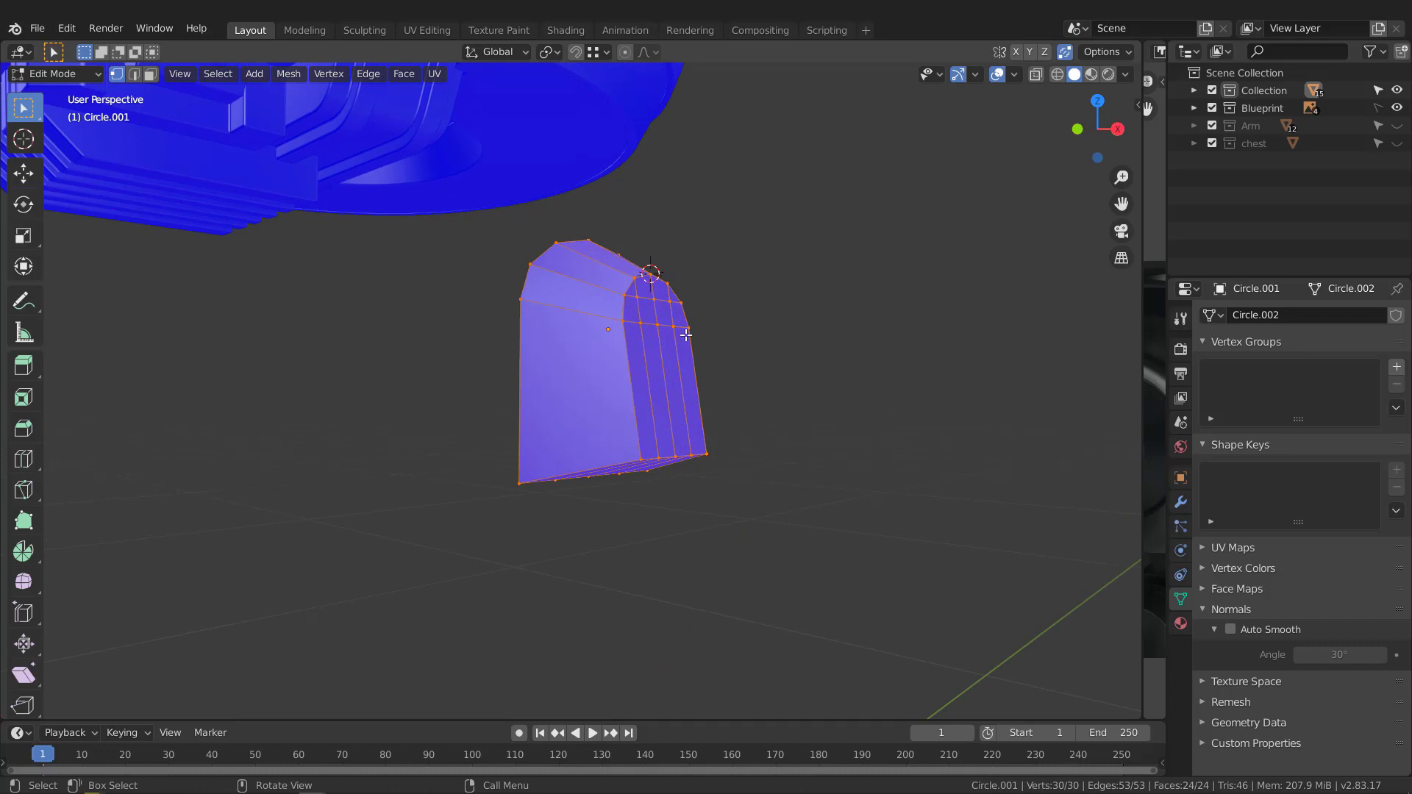
{"action": "key", "text": "shift+n"}
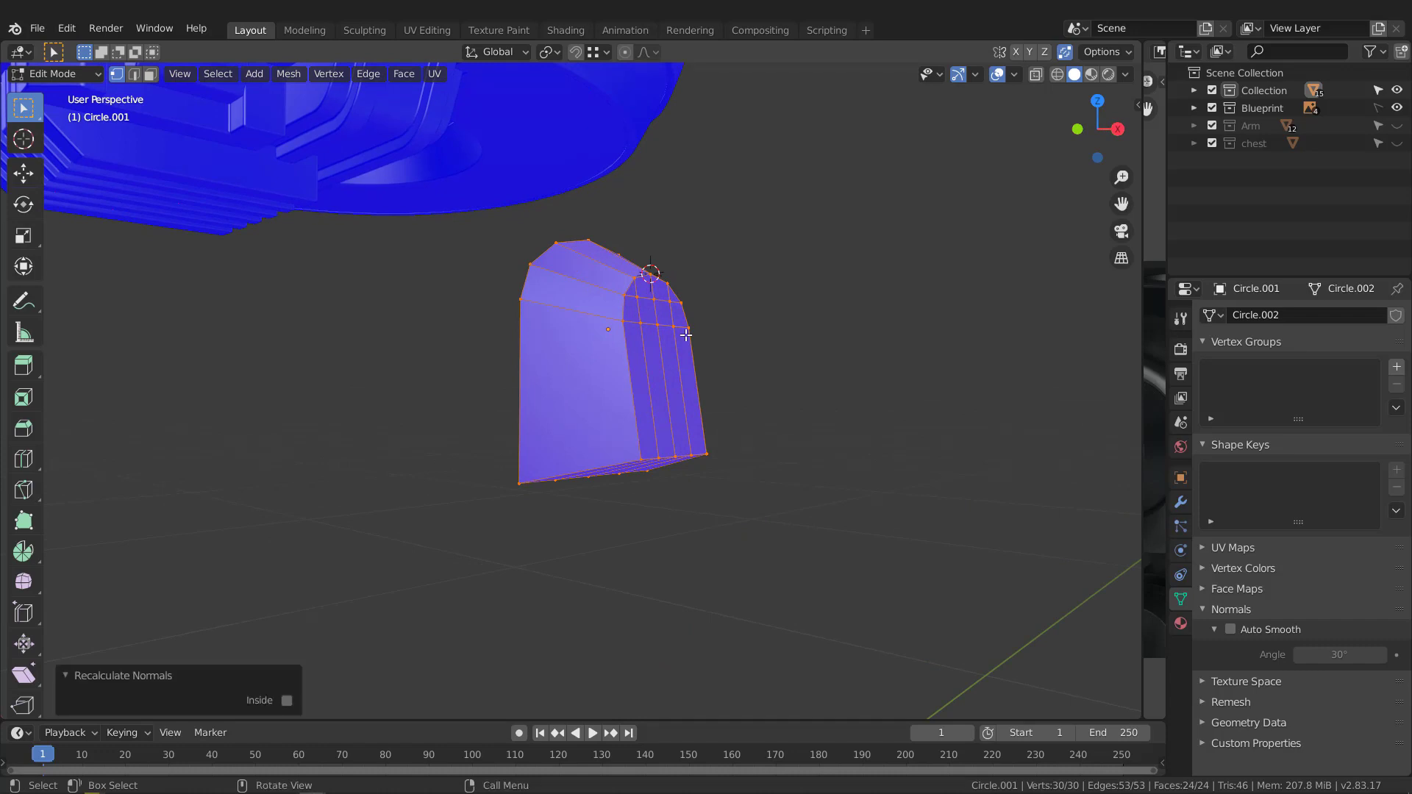
{"action": "middle_click_drag", "start_coordinate": [678, 332], "coordinate": [522, 324]}
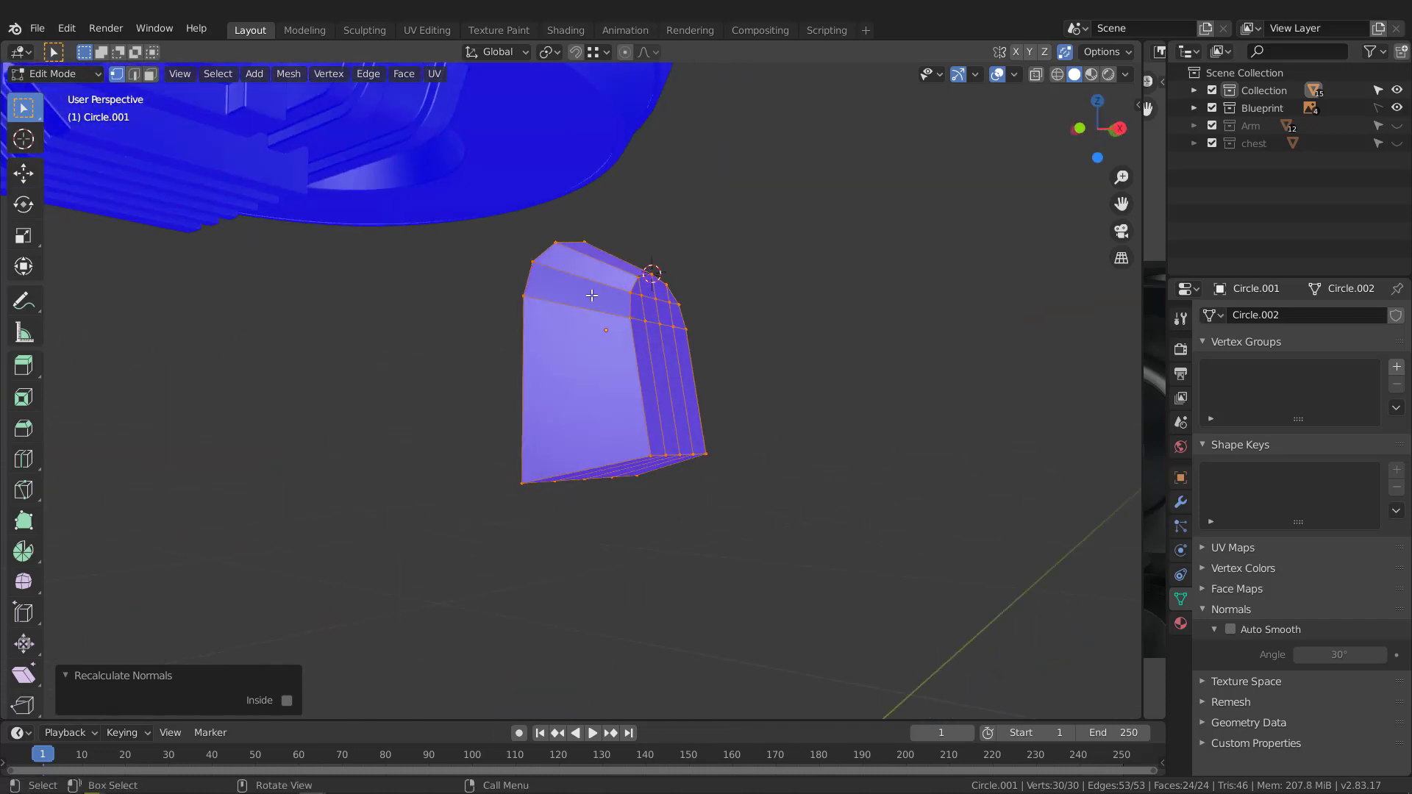
{"action": "middle_click_drag", "start_coordinate": [601, 342], "coordinate": [609, 340]}
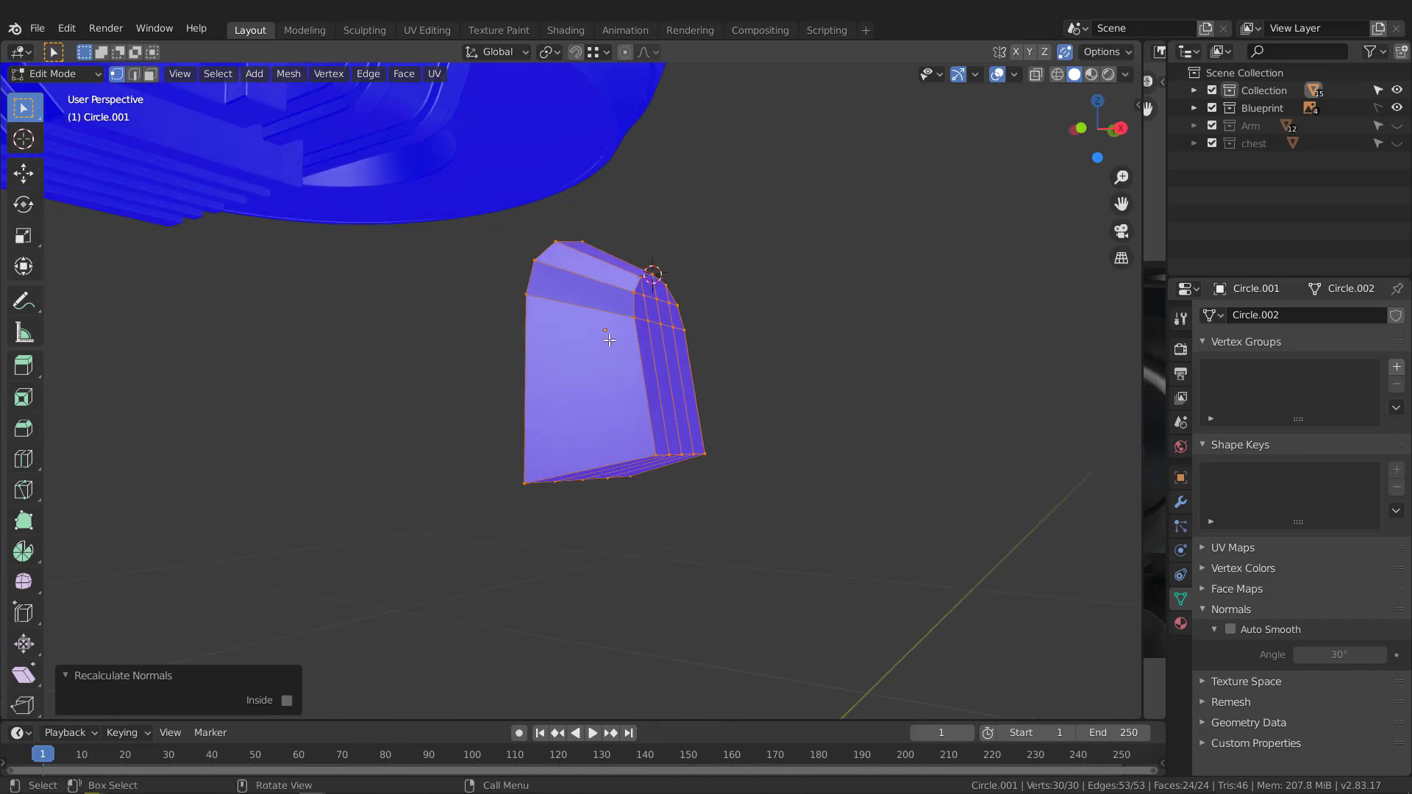
- Flip the normals of the whole pad mesh and recalculate them to the outside again
{"action": "key", "text": "alt+n"}
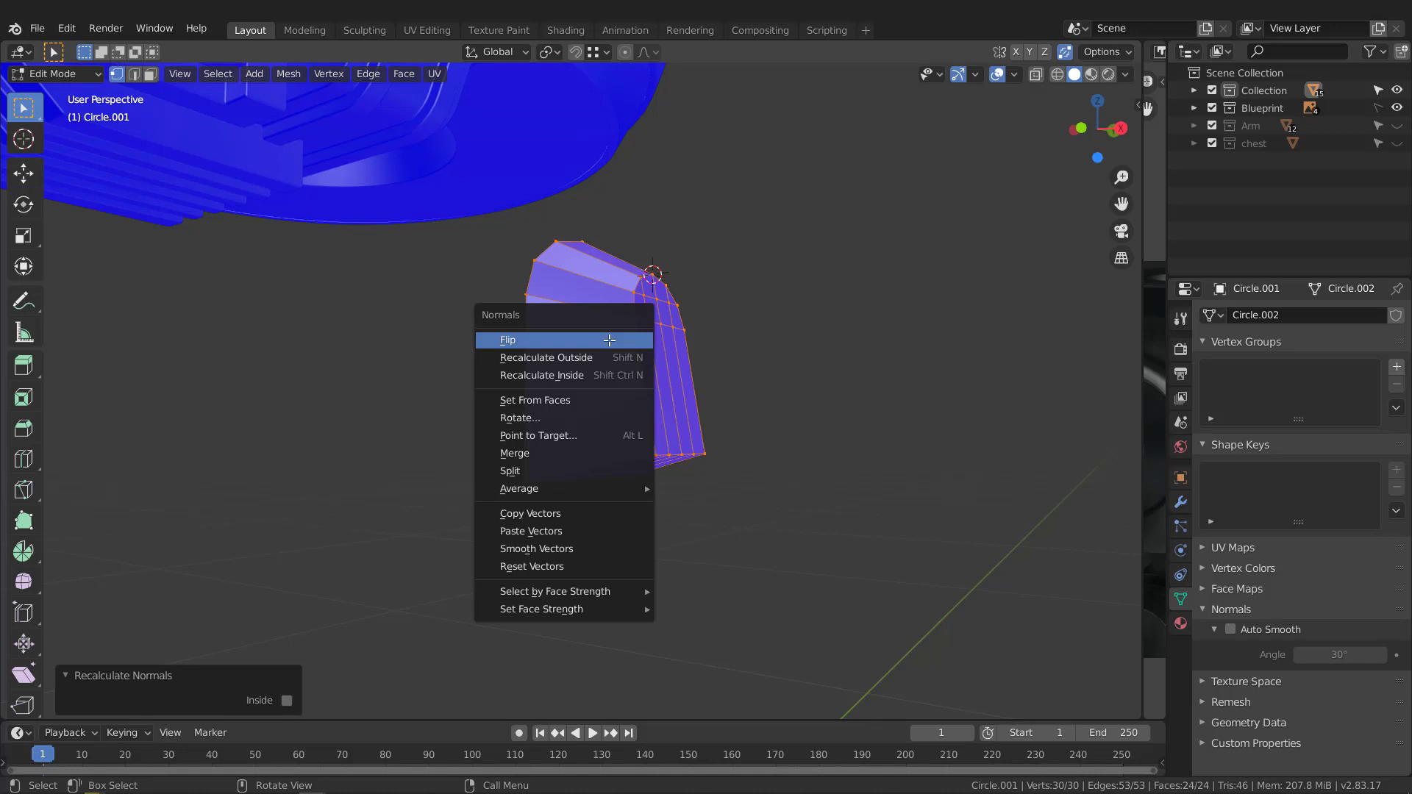
{"action": "left_click", "coordinate": [609, 340]}
{"action": "middle_click_drag", "start_coordinate": [615, 346], "coordinate": [704, 324]}
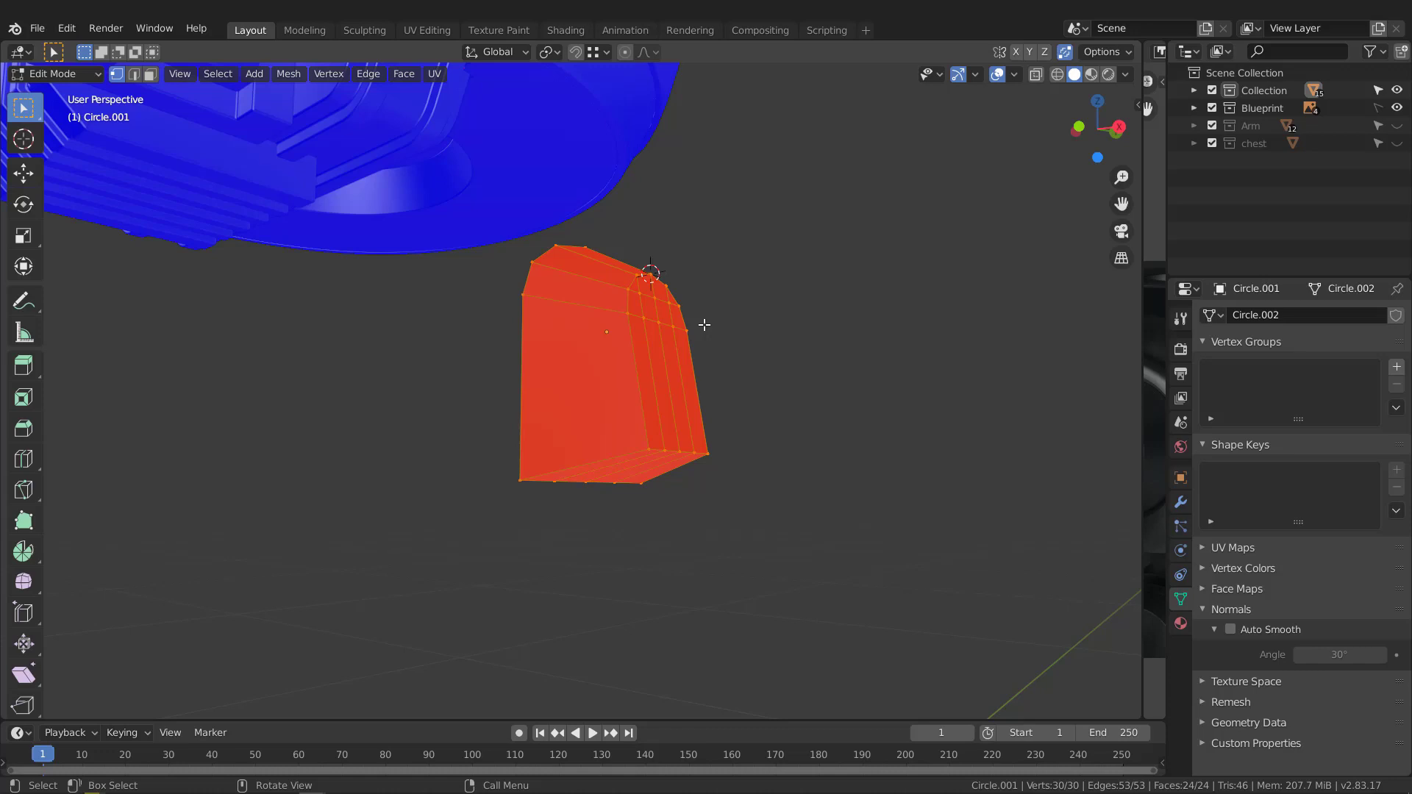
{"action": "key", "text": "shift+n"}
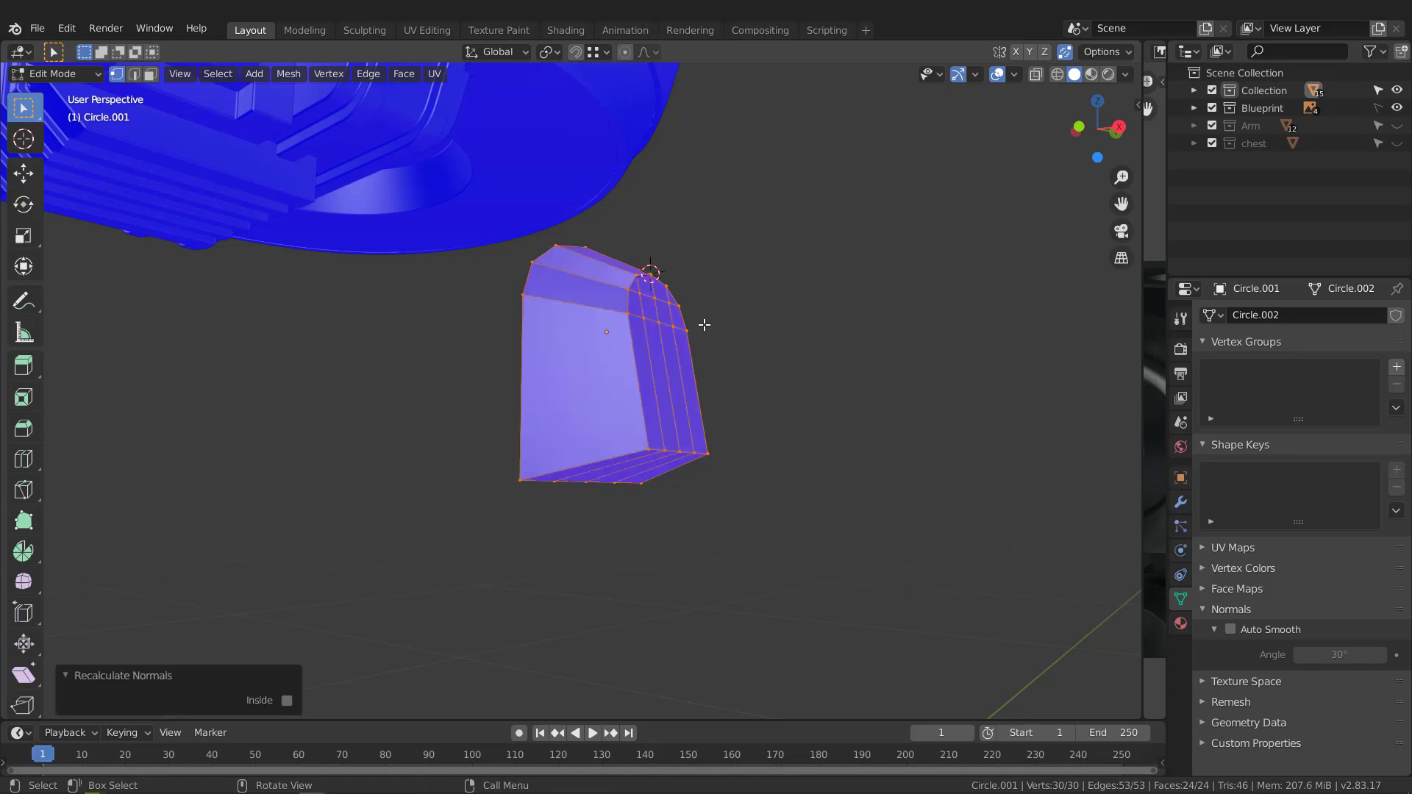
- Switch to Object Mode and turn off the Face Orientation overlay
{"action": "mouse_move", "coordinate": [705, 325]}
{"action": "middle_mouse_down"}
{"action": "mouse_move", "coordinate": [659, 351]}
{"action": "mouse_move", "coordinate": [649, 331]}
{"action": "mouse_move", "coordinate": [705, 309]}
{"action": "middle_mouse_up"}
{"action": "key", "text": "Tab"}
{"action": "left_click", "coordinate": [1013, 74]}
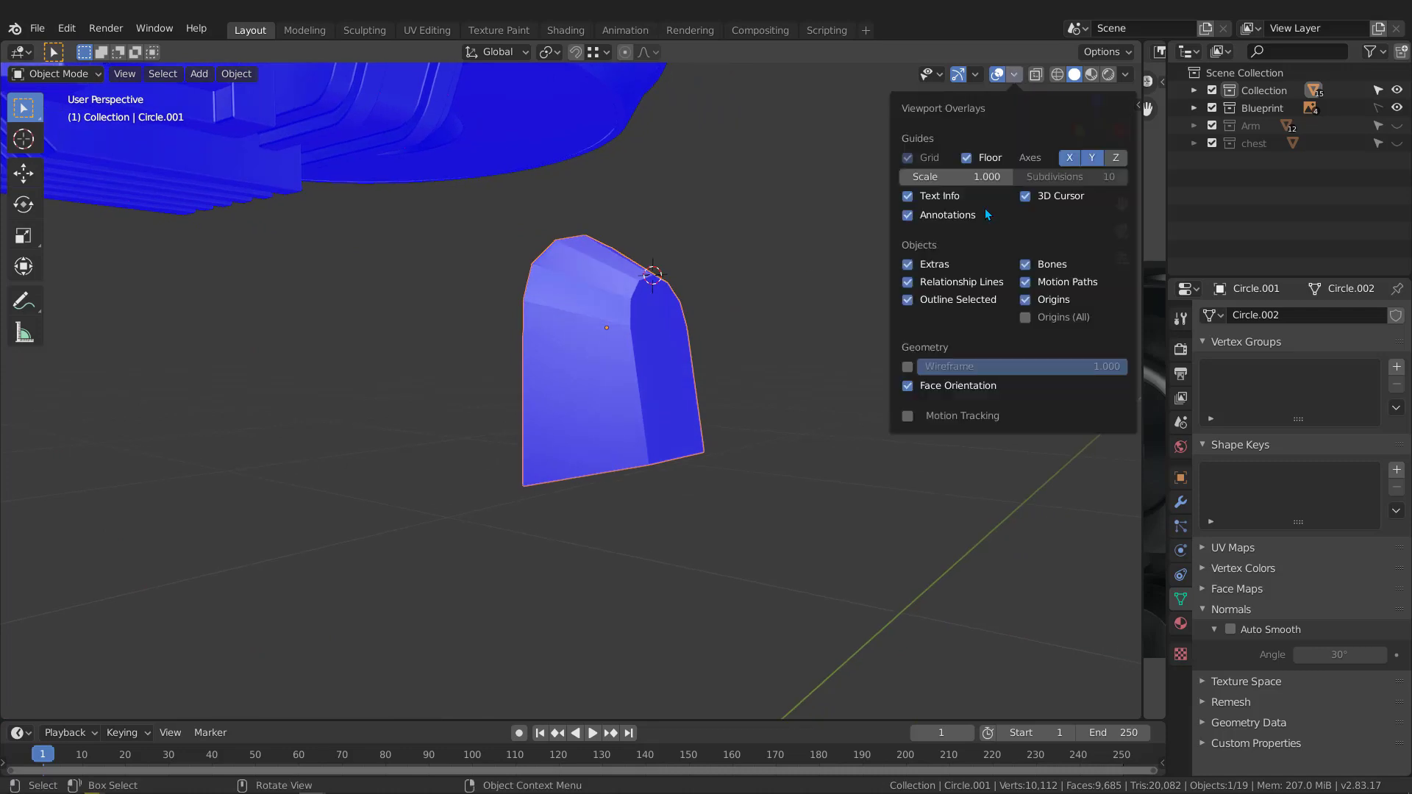
{"action": "left_click", "coordinate": [907, 385]}
- Delete the strip of four faces closing the underside of the shoulder pad
{"action": "mouse_move", "coordinate": [683, 335]}
{"action": "middle_mouse_down"}
{"action": "mouse_move", "coordinate": [491, 376]}
{"action": "mouse_move", "coordinate": [686, 312]}
{"action": "middle_mouse_up"}
{"action": "middle_click_drag", "start_coordinate": [740, 297], "coordinate": [578, 446]}
{"action": "key", "text": "Tab"}
{"action": "key", "text": "3"}
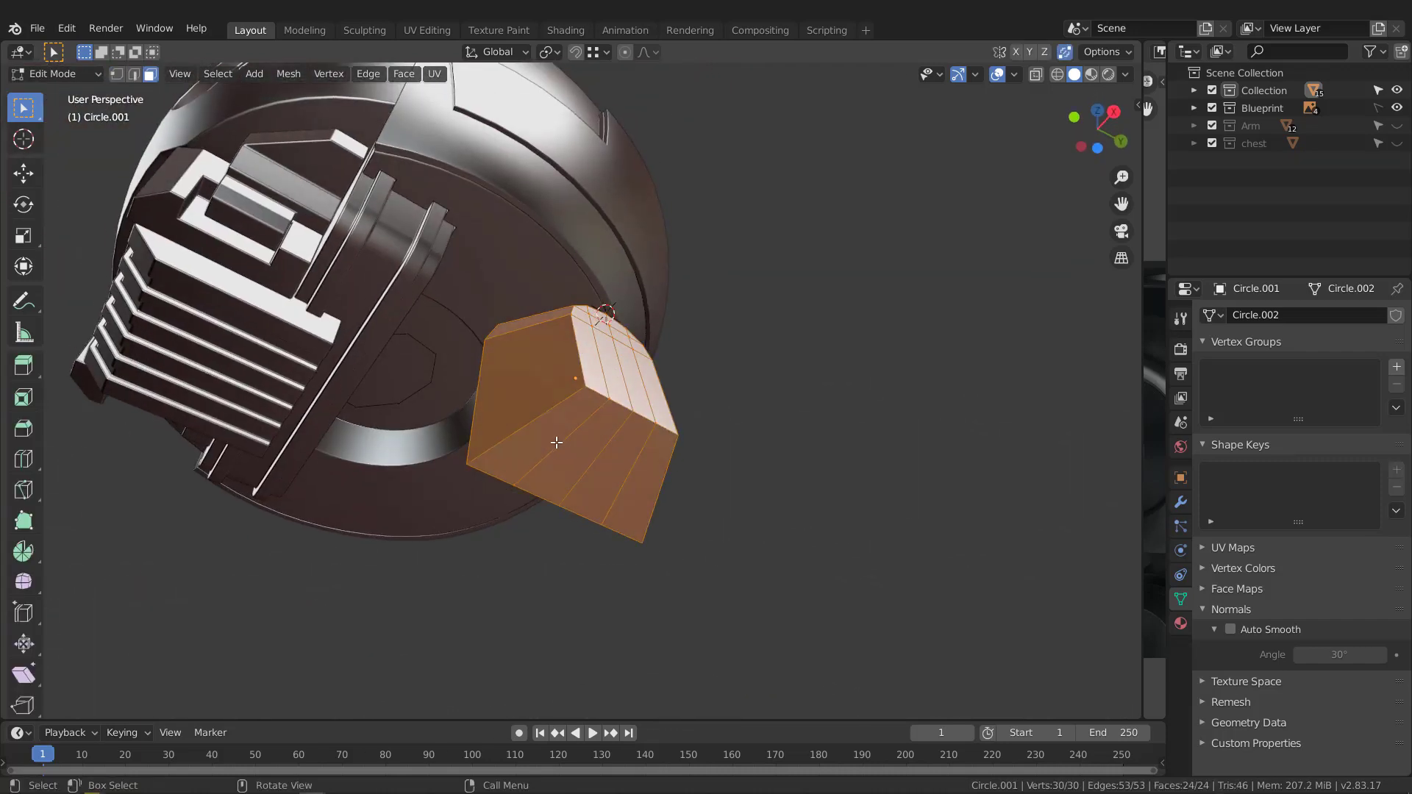
{"action": "left_click", "coordinate": [619, 471]}
{"action": "left_click", "coordinate": [636, 479], "text": "ctrl"}
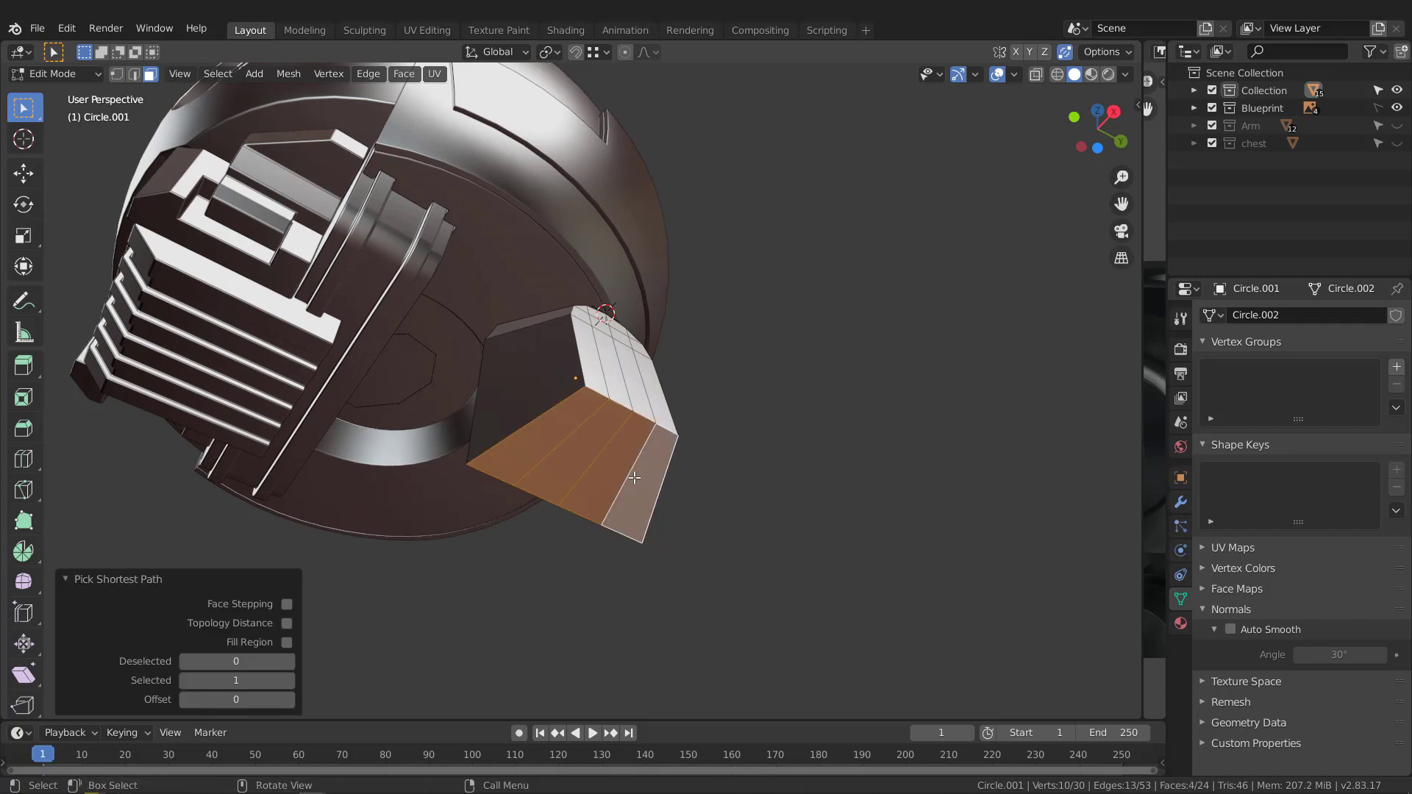
{"action": "key", "text": "x"}
{"action": "left_click", "coordinate": [634, 477]}
{"action": "middle_click_drag", "start_coordinate": [572, 357], "coordinate": [658, 313]}
{"action": "key", "text": "Tab"}
{"action": "key", "text": "Tab"}
{"action": "key", "text": "Tab"}
- In front view with X-ray on, extrude the pad's inner border edges about -1.16 cm along X toward the shoulder joint
{"action": "key", "text": "KP_1"}
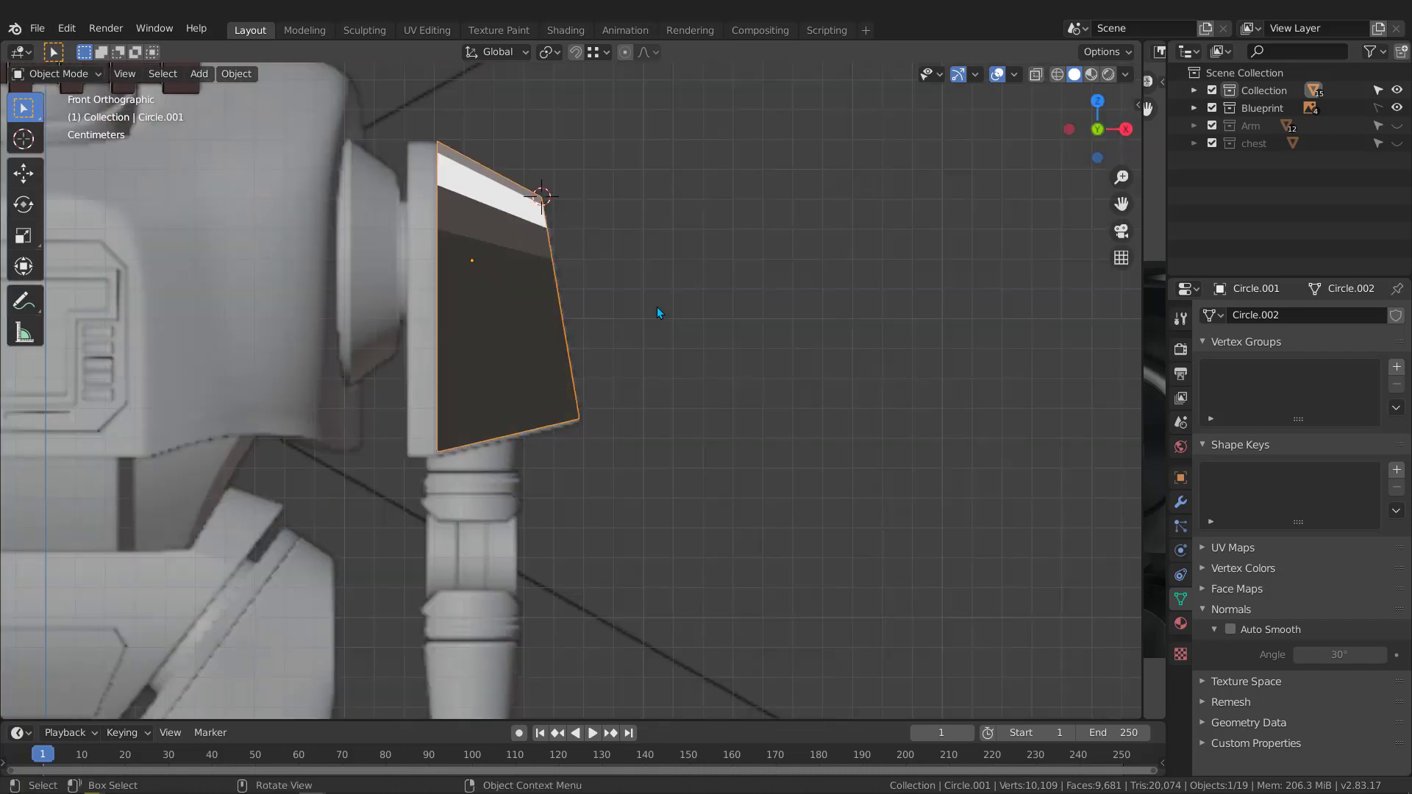
{"action": "key", "text": "Tab"}
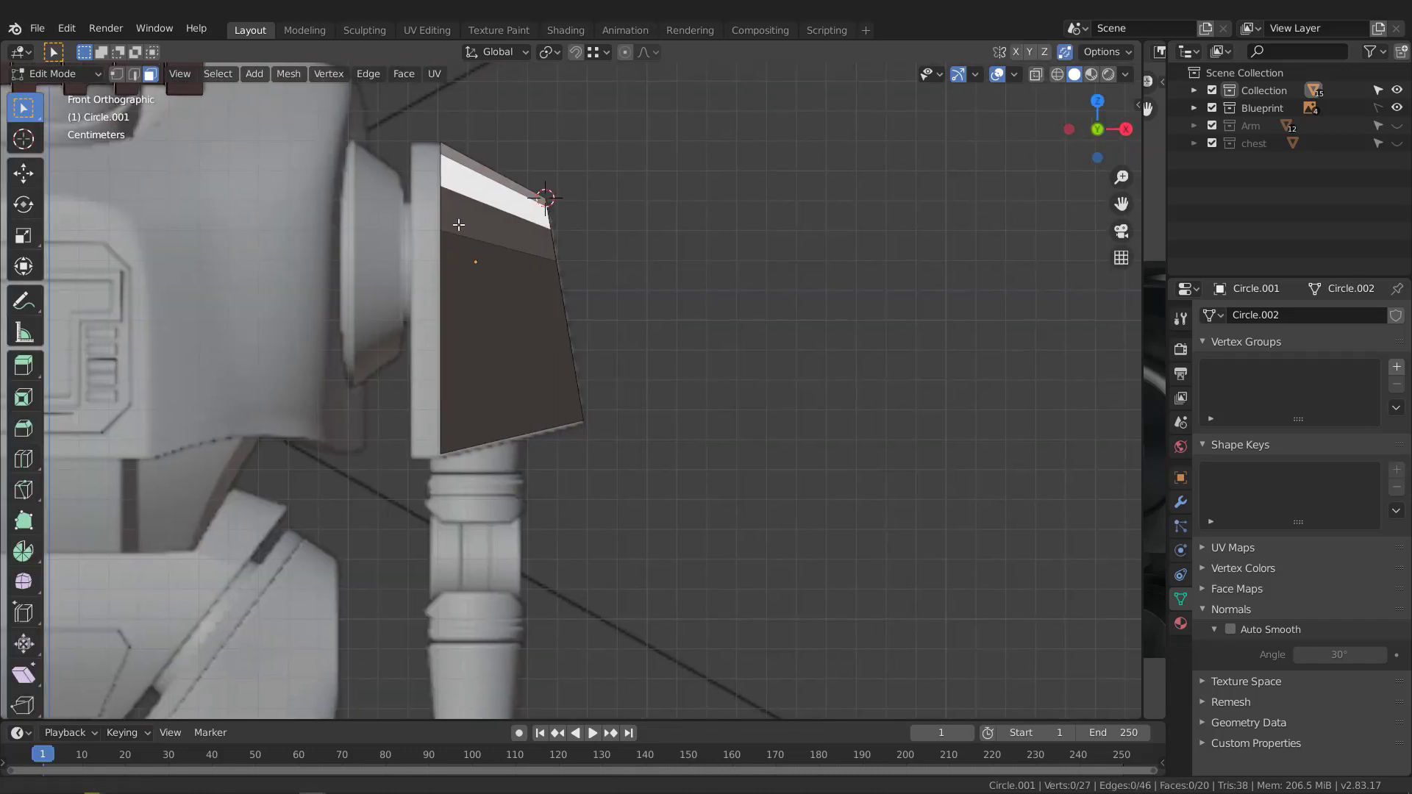
{"action": "middle_click_drag", "start_coordinate": [437, 209], "coordinate": [488, 240], "text": "shift"}
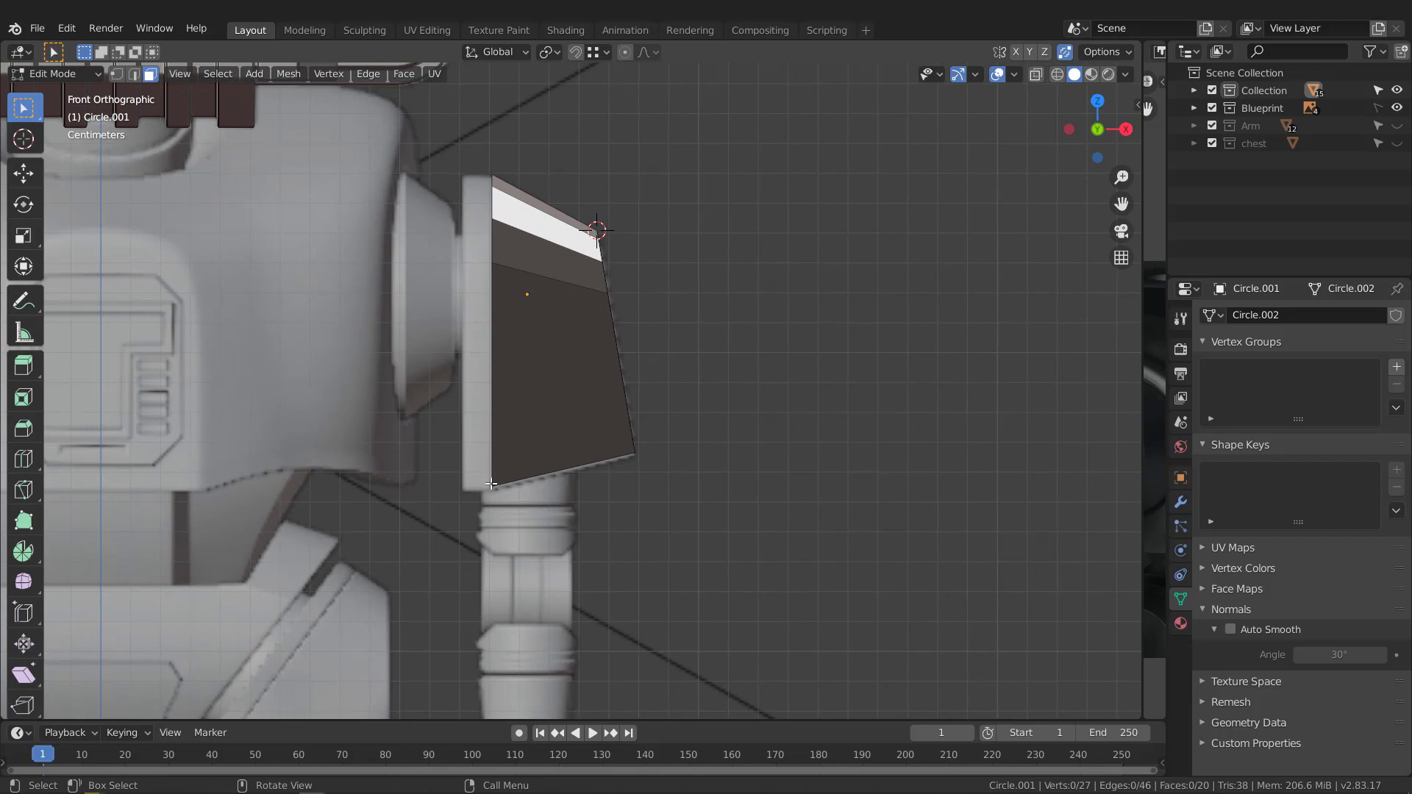
{"action": "key", "text": "alt+z"}
{"action": "left_click_drag", "start_coordinate": [461, 152], "coordinate": [497, 584]}
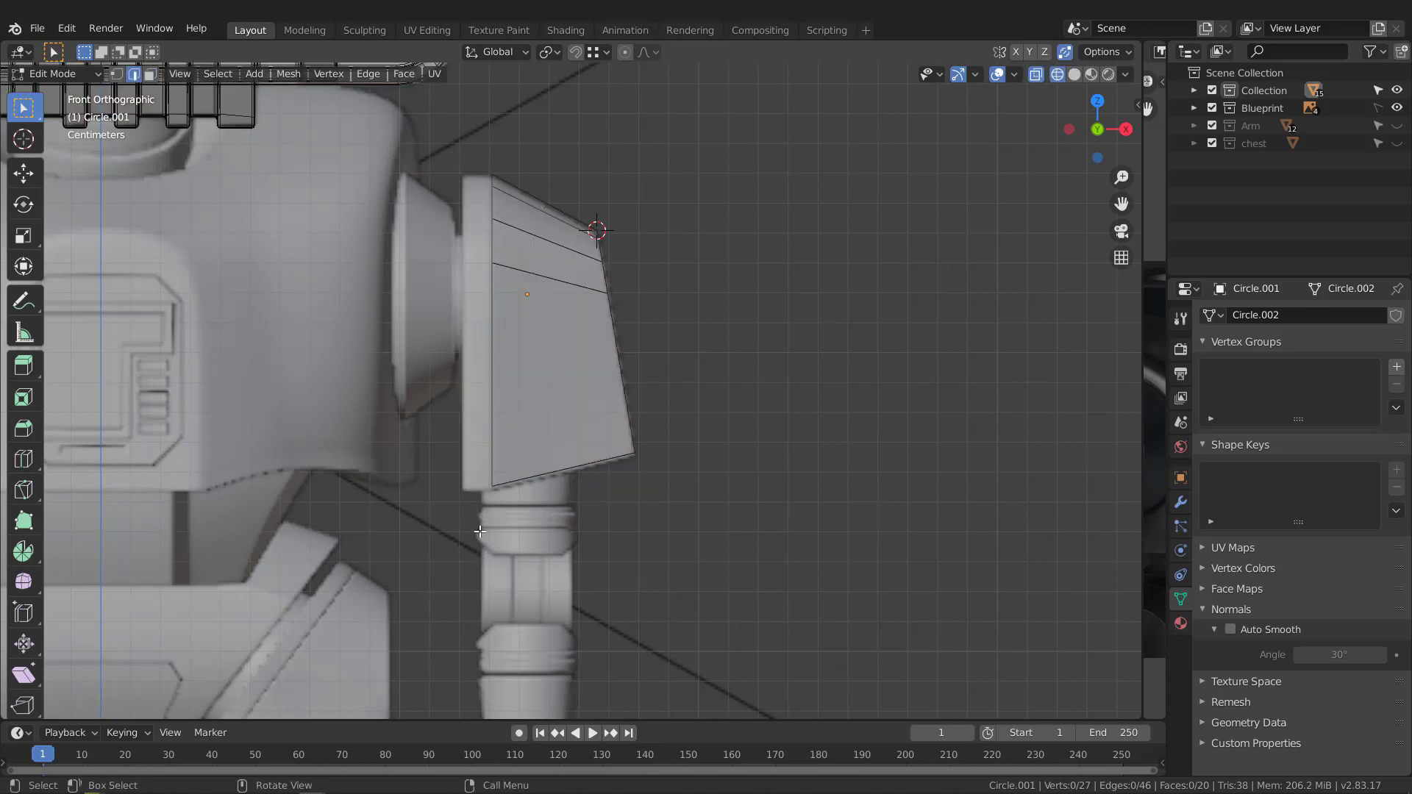
{"action": "left_click_drag", "start_coordinate": [502, 197], "coordinate": [514, 141]}
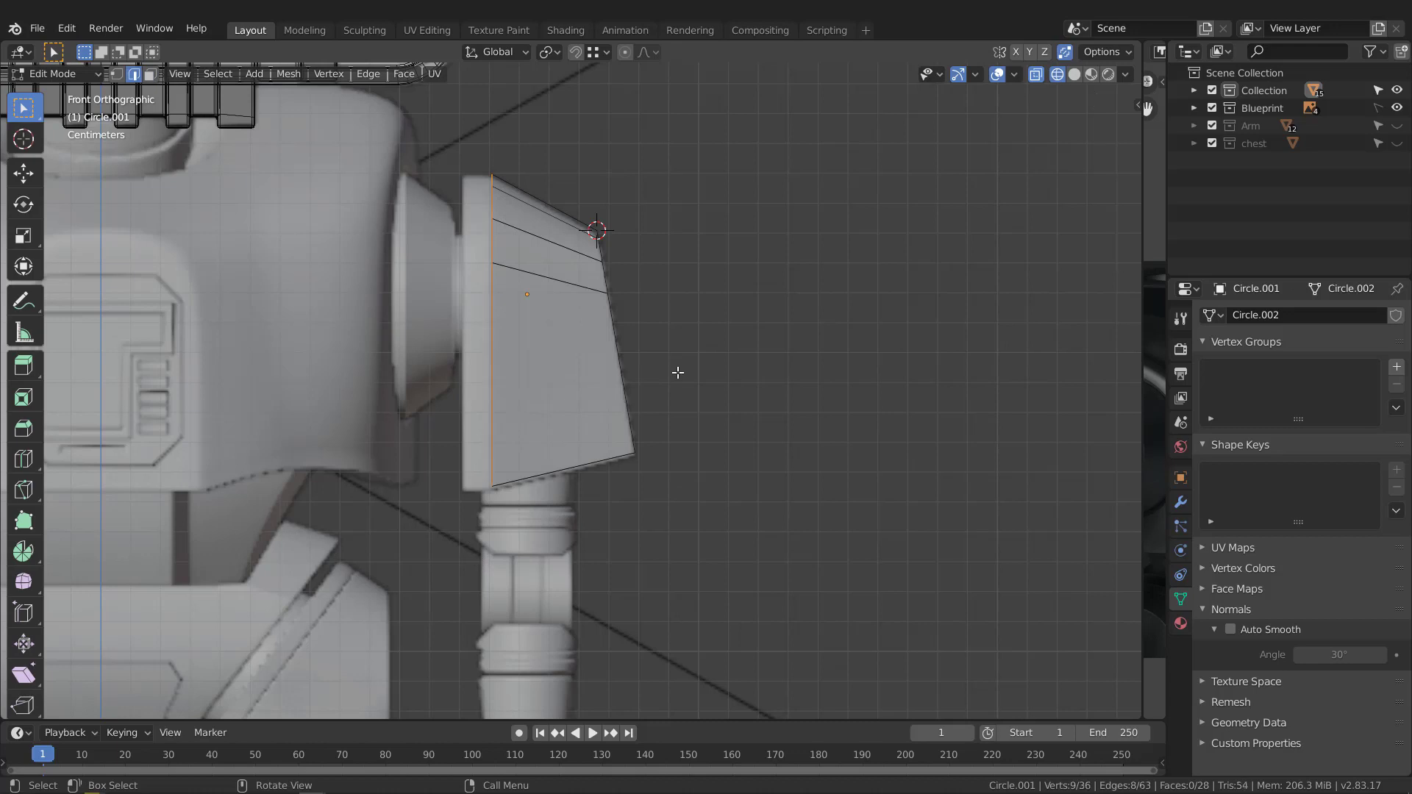
{"action": "key", "text": "g"}
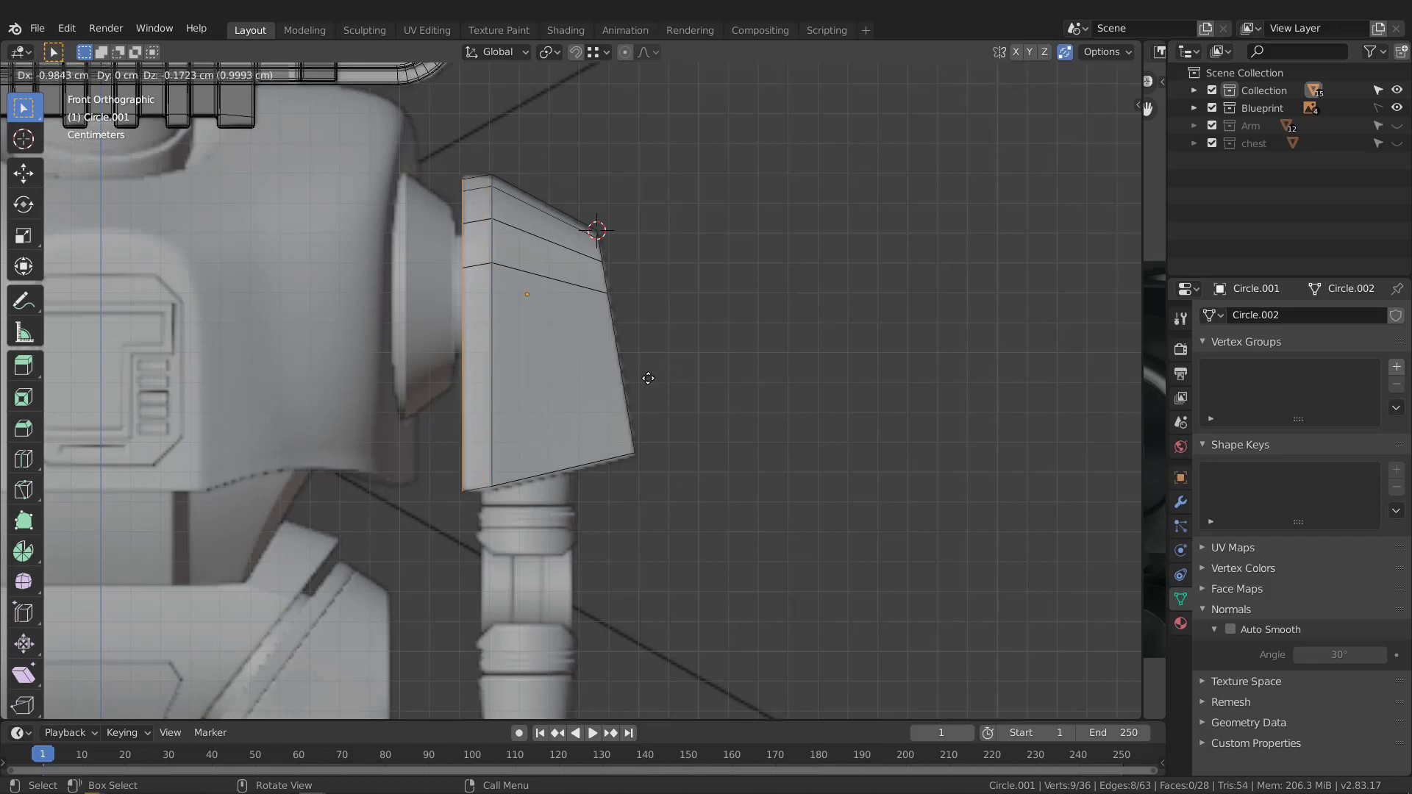
{"action": "key", "text": "x"}
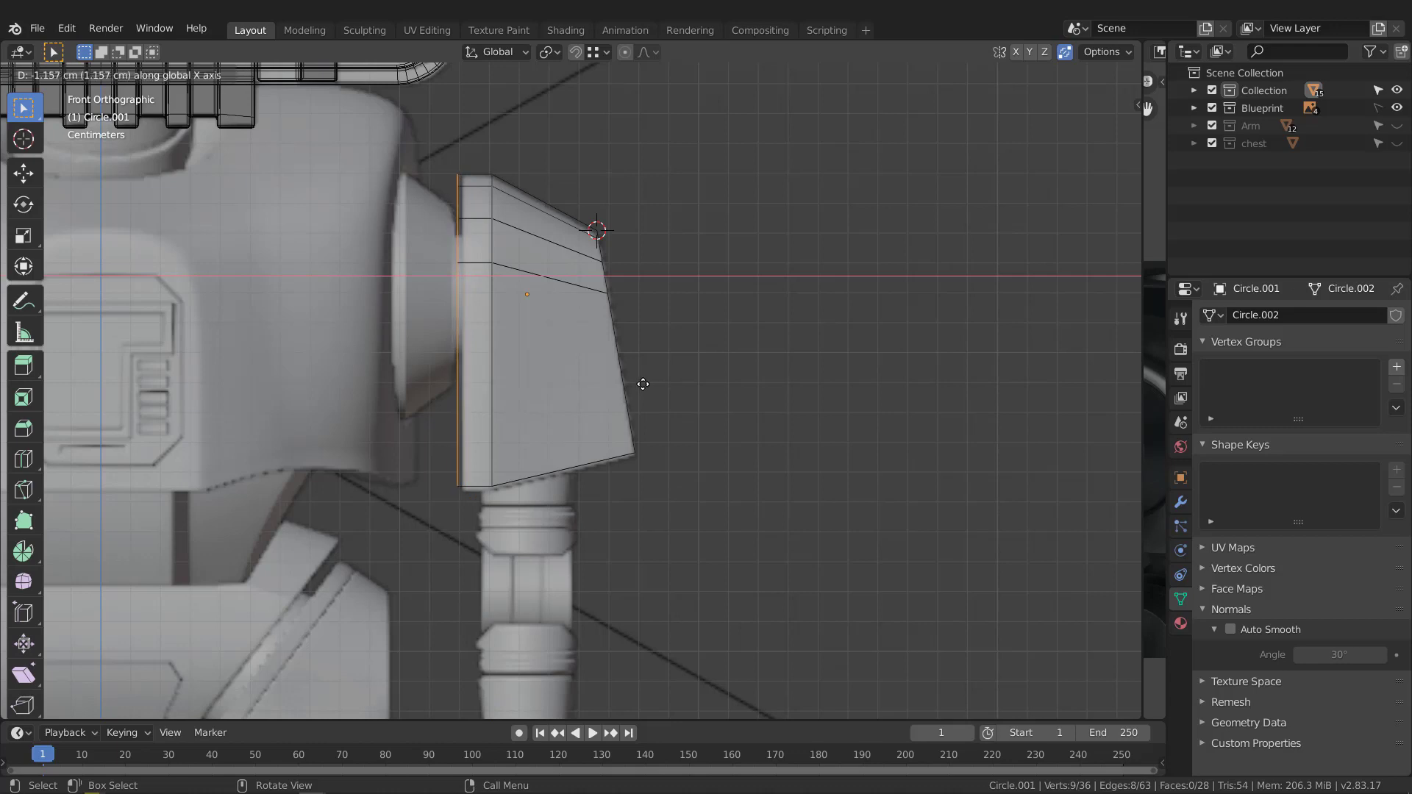
{"action": "left_click", "coordinate": [643, 384]}
- Lower the bottom vertices of the new inner rim about 0.11 cm along Z to the blueprint's lower edge
{"action": "scroll", "coordinate": [528, 440], "scroll_direction": "up", "scroll_amount": 5}
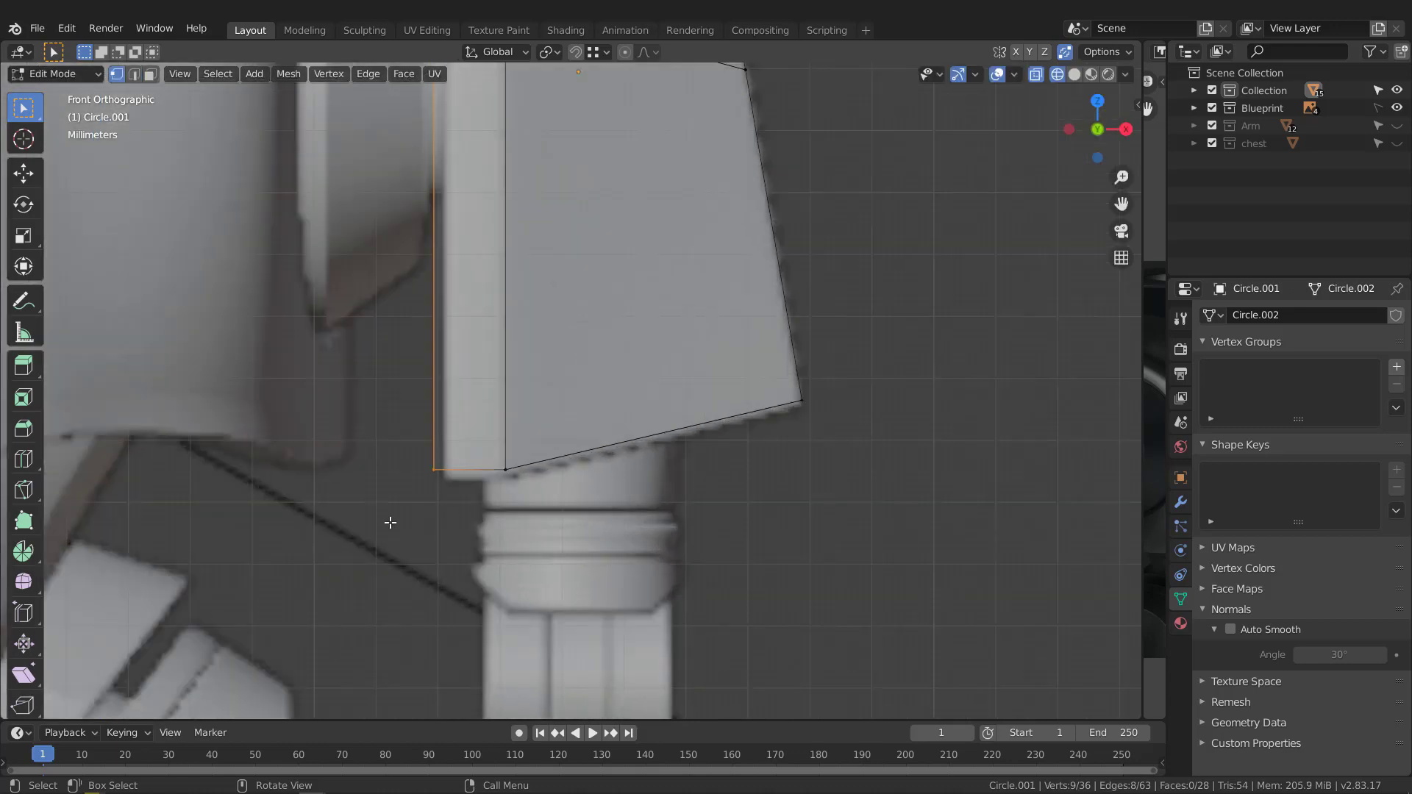
{"action": "key", "text": "g"}
{"action": "key", "text": "z"}
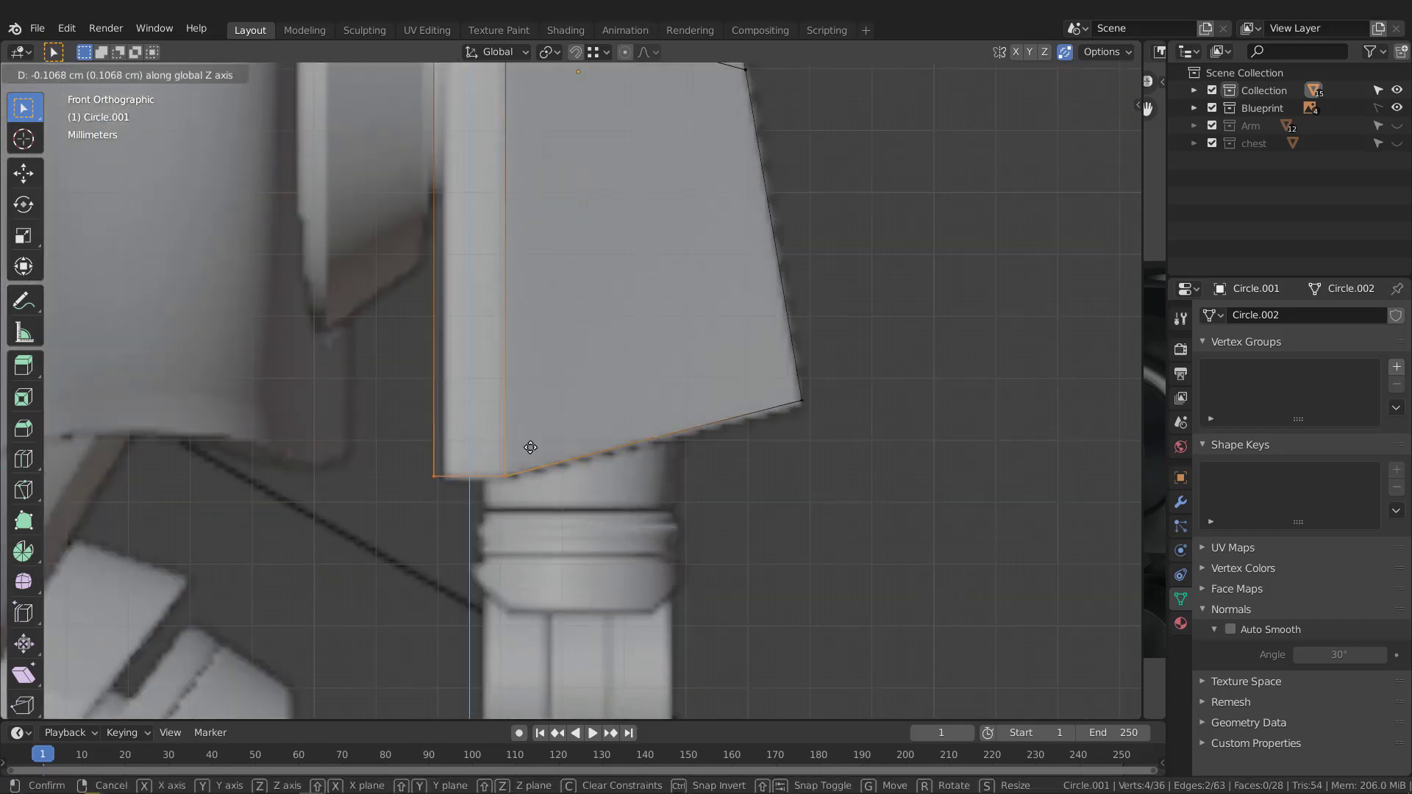
{"action": "left_click", "coordinate": [530, 449]}
- Move the pad's lower outer corner vertices about 0.016 cm in X and -0.082 cm in Z to match the blueprint
{"action": "scroll", "coordinate": [545, 445], "scroll_direction": "down", "scroll_amount": 2}
{"action": "left_click", "coordinate": [718, 413], "text": "shift"}
{"action": "scroll", "coordinate": [756, 419], "scroll_direction": "up", "scroll_amount": 4}
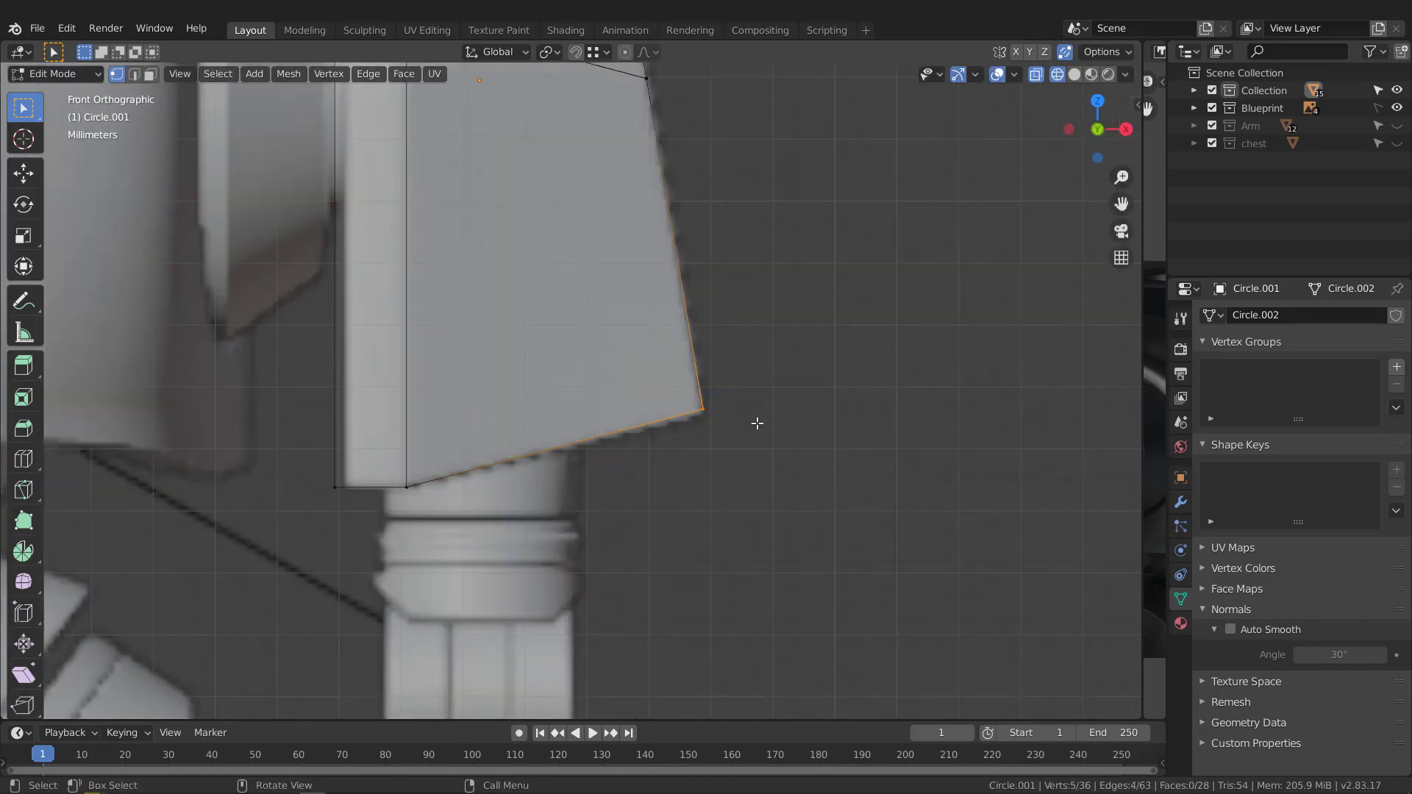
{"action": "key", "text": "g"}
{"action": "left_click", "coordinate": [756, 430]}
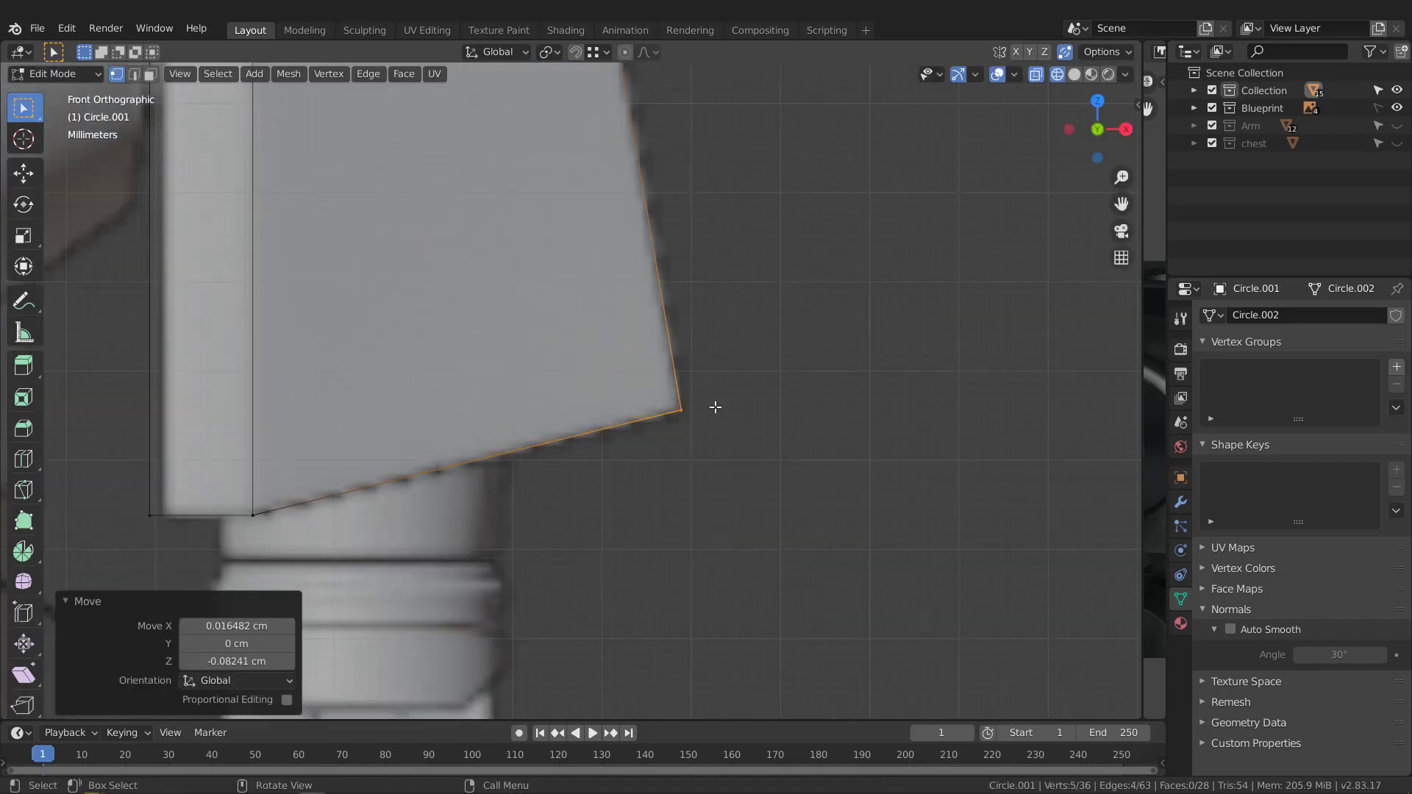
{"action": "scroll", "coordinate": [686, 440], "scroll_direction": "down", "scroll_amount": 4}
- Return to Object Mode with solid shading and add a Solidify modifier to the shoulder pad
{"action": "key", "text": "Tab"}
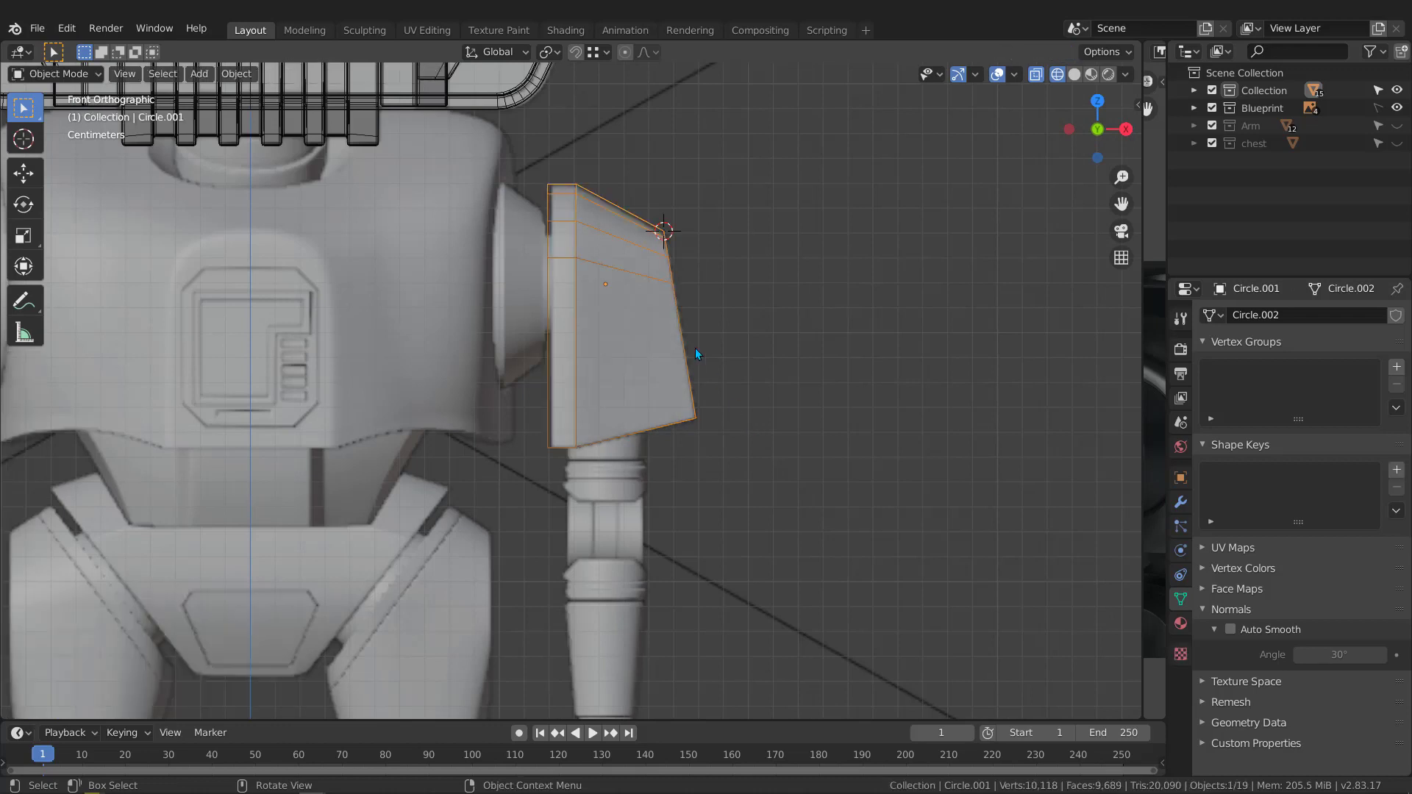
{"action": "scroll", "coordinate": [682, 331], "scroll_direction": "up", "scroll_amount": 2}
{"action": "middle_click_drag", "start_coordinate": [676, 333], "coordinate": [736, 325]}
{"action": "key", "text": "shift+z"}
{"action": "middle_click_drag", "start_coordinate": [792, 403], "coordinate": [712, 398]}
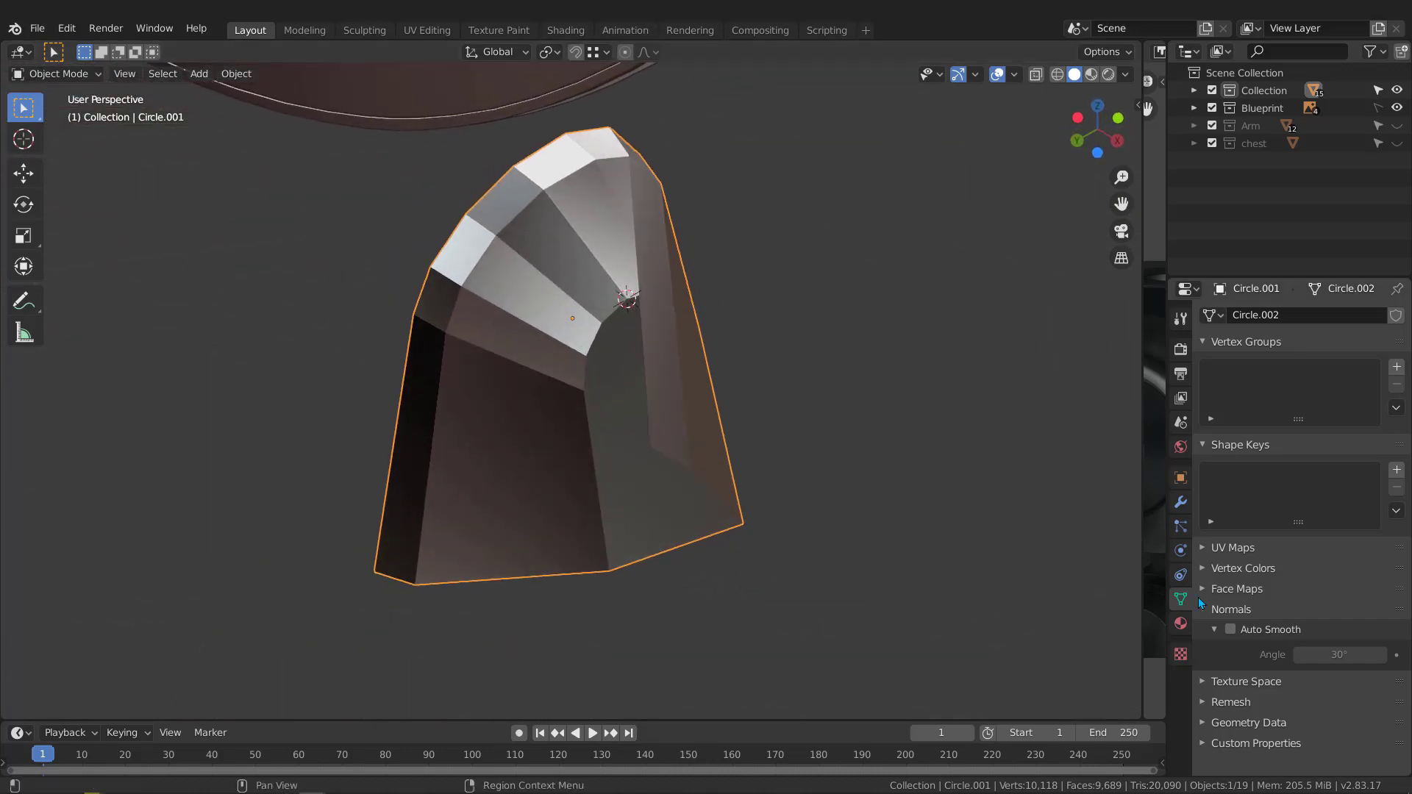
{"action": "left_click", "coordinate": [1184, 503]}
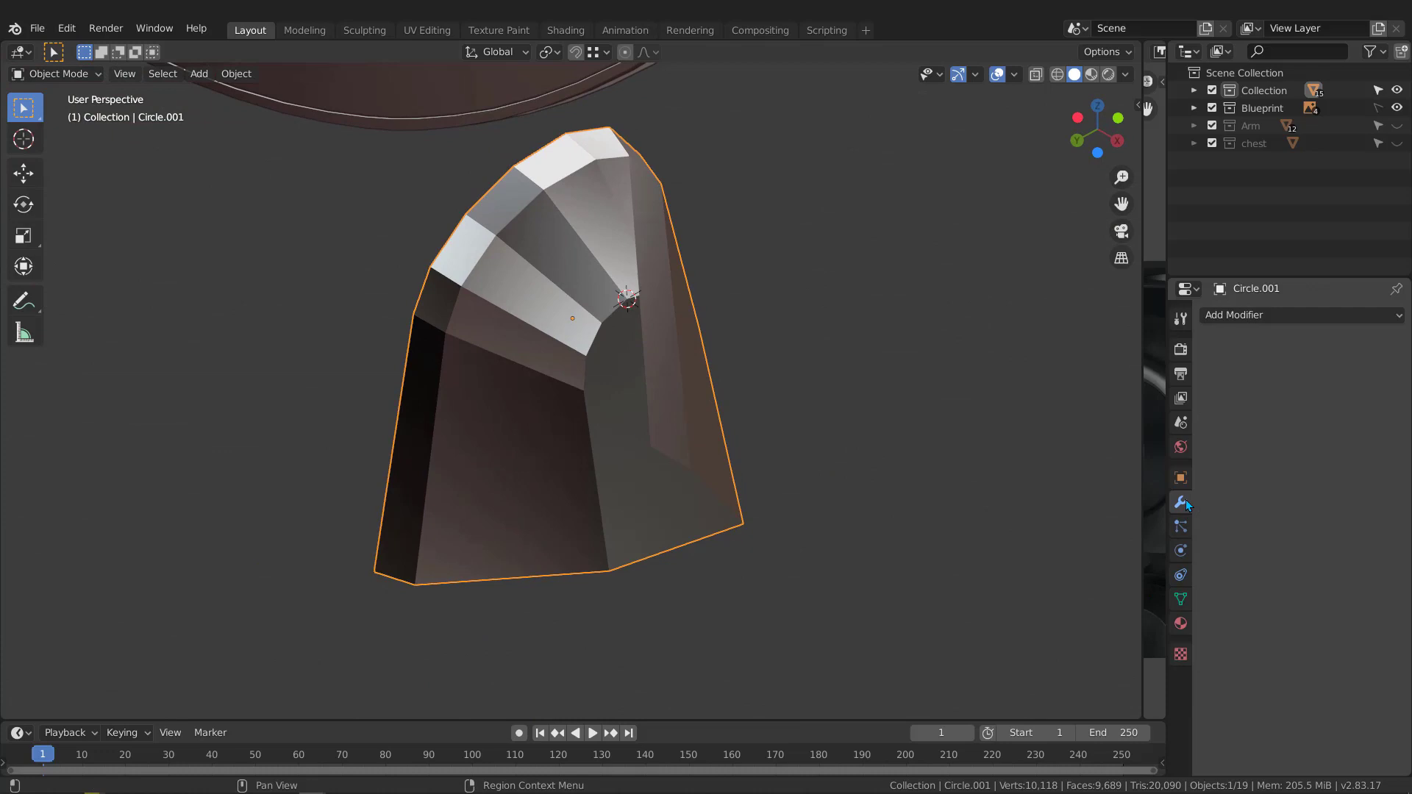
{"action": "left_click", "coordinate": [1253, 316]}
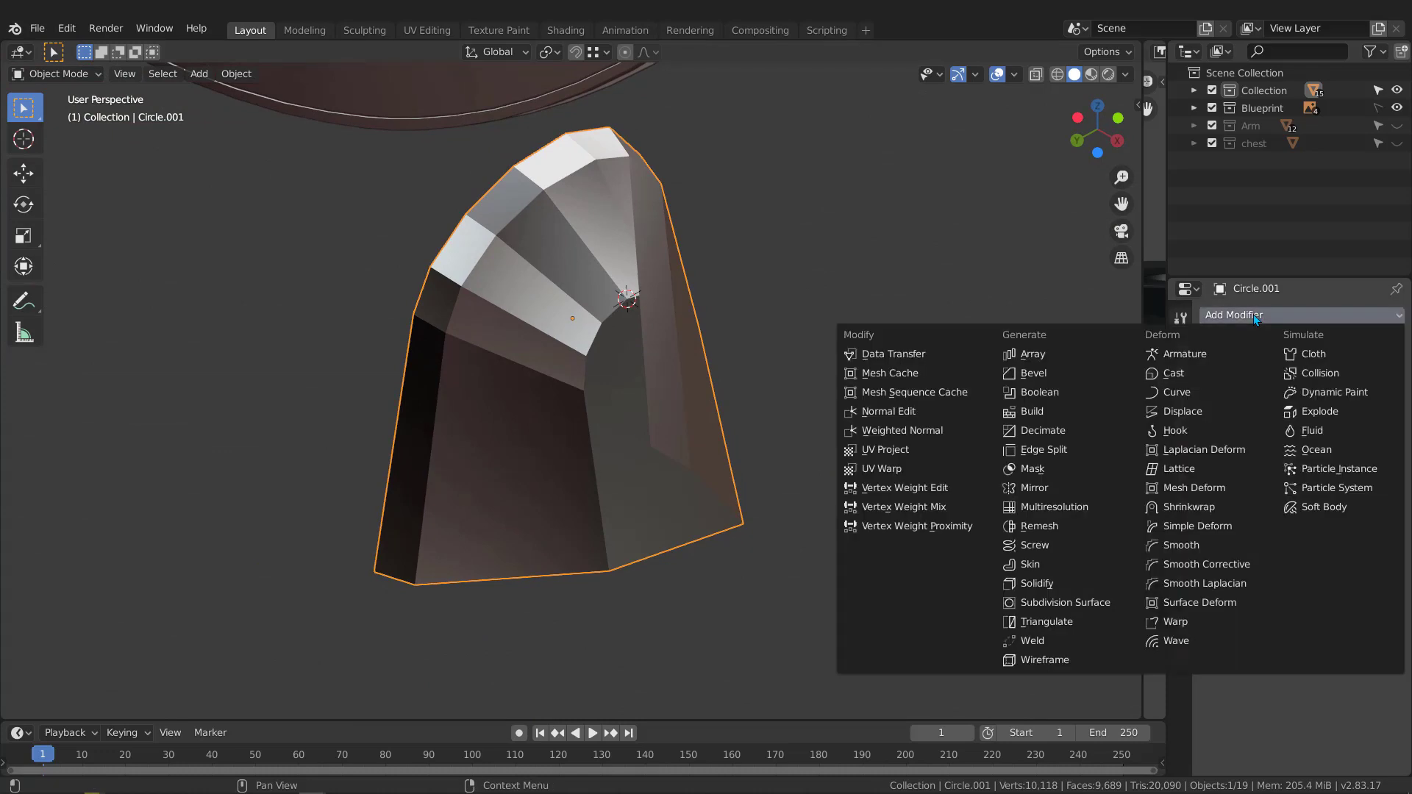
{"action": "left_click", "coordinate": [1050, 584]}
{"action": "middle_click_drag", "start_coordinate": [1050, 583], "coordinate": [706, 397]}
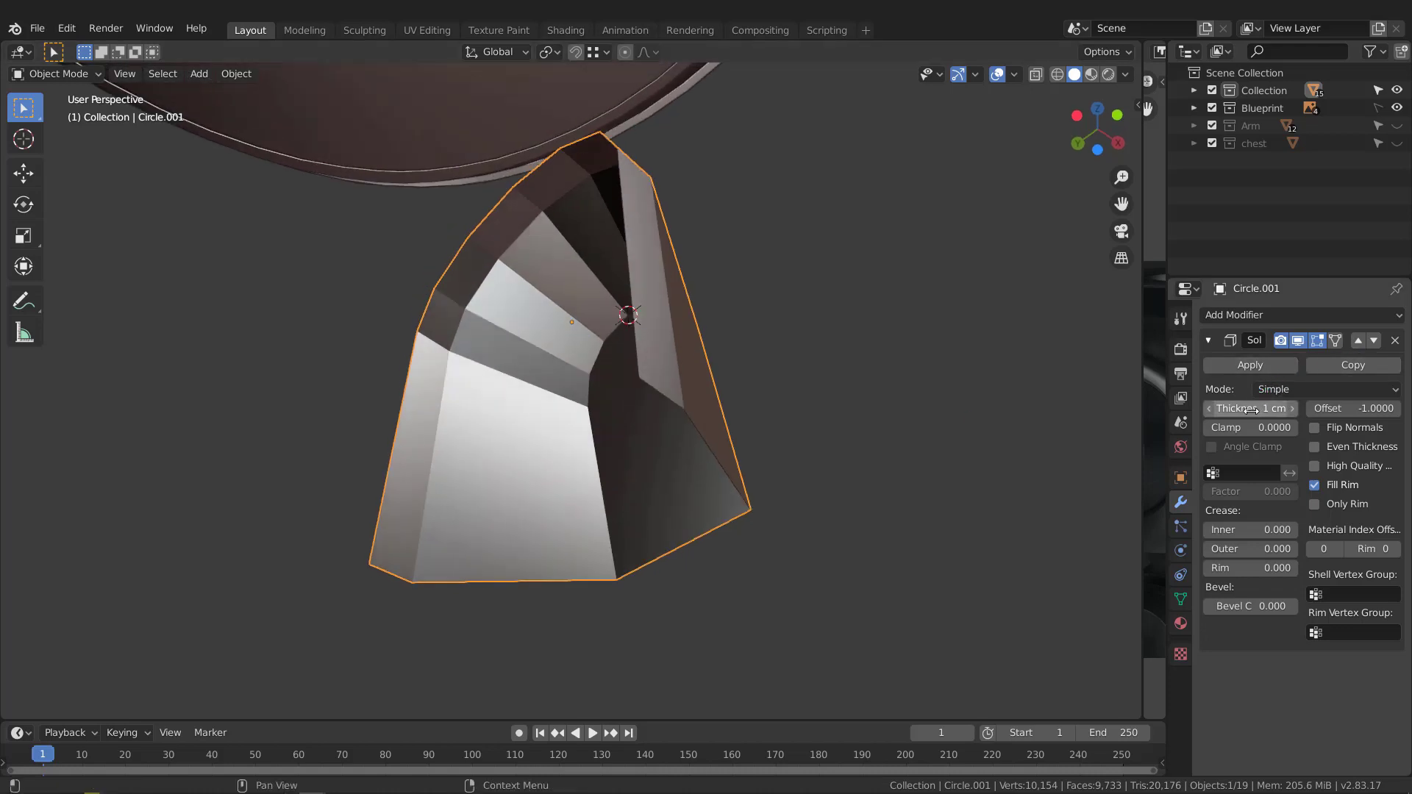
- Set the Solidify thickness to 9.1 cm and enable Even Thickness and Only Rim
{"action": "left_click_drag", "start_coordinate": [1249, 408], "coordinate": [1279, 408]}
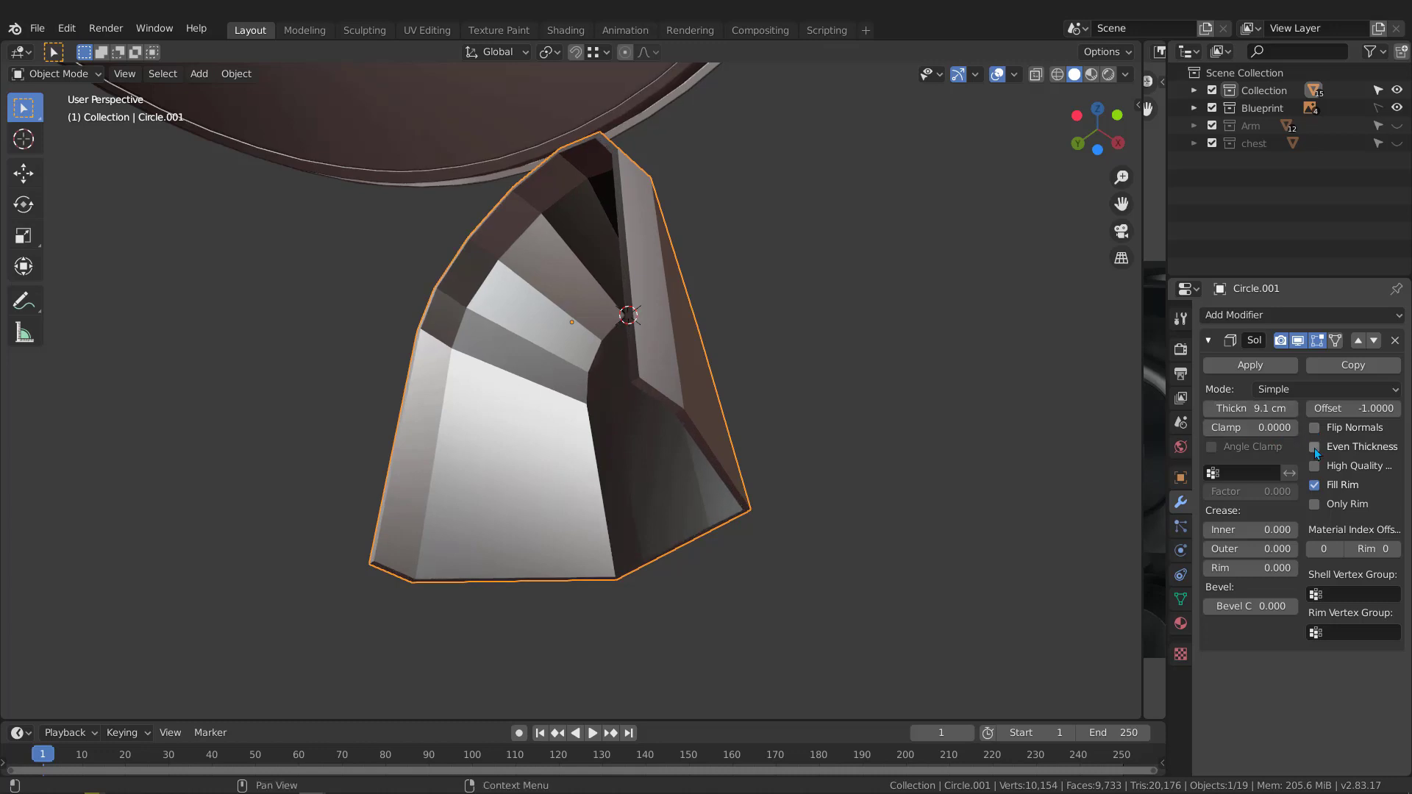
{"action": "middle_click_drag", "start_coordinate": [700, 366], "coordinate": [616, 372]}
{"action": "left_click", "coordinate": [1249, 364]}
{"action": "key", "text": "ctrl+z"}
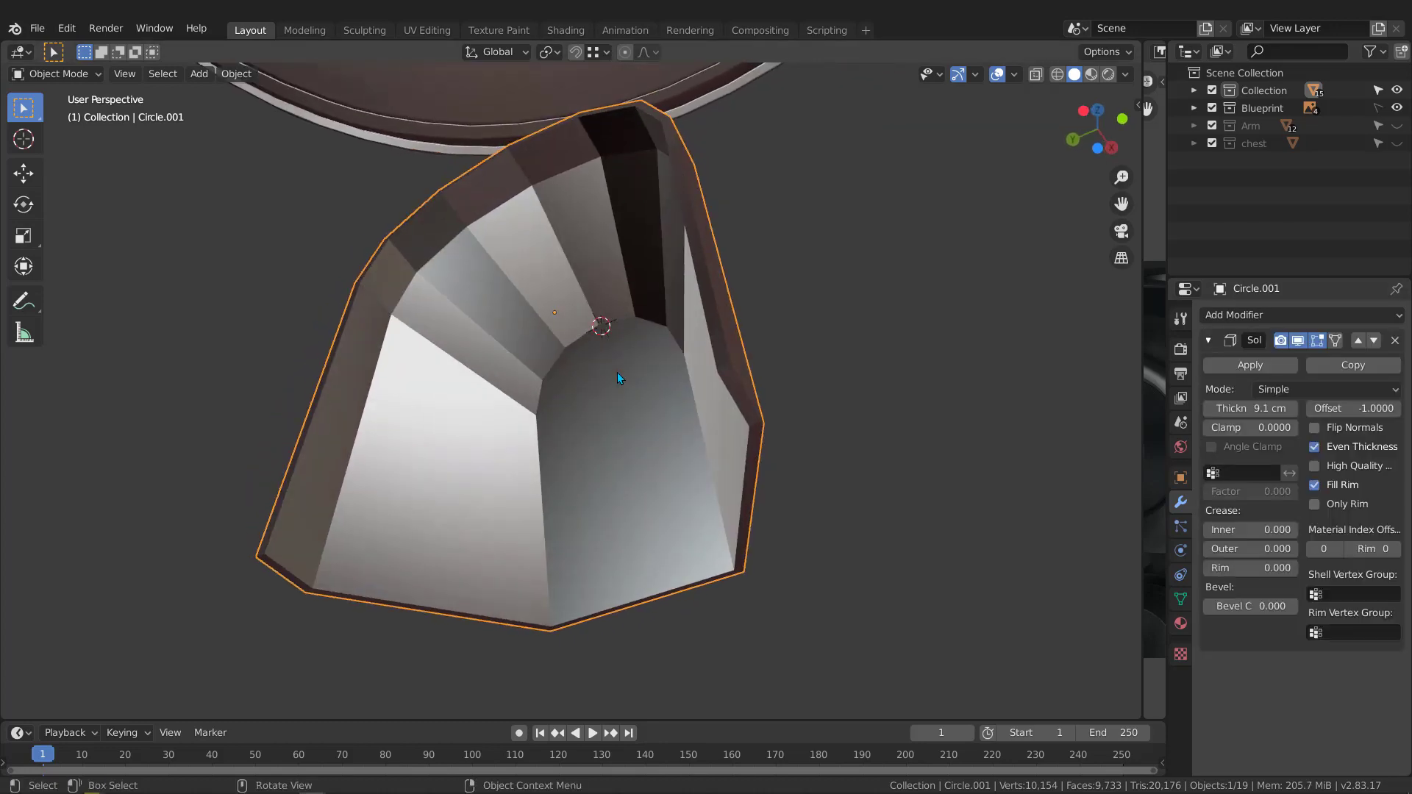
{"action": "left_click", "coordinate": [1313, 504]}
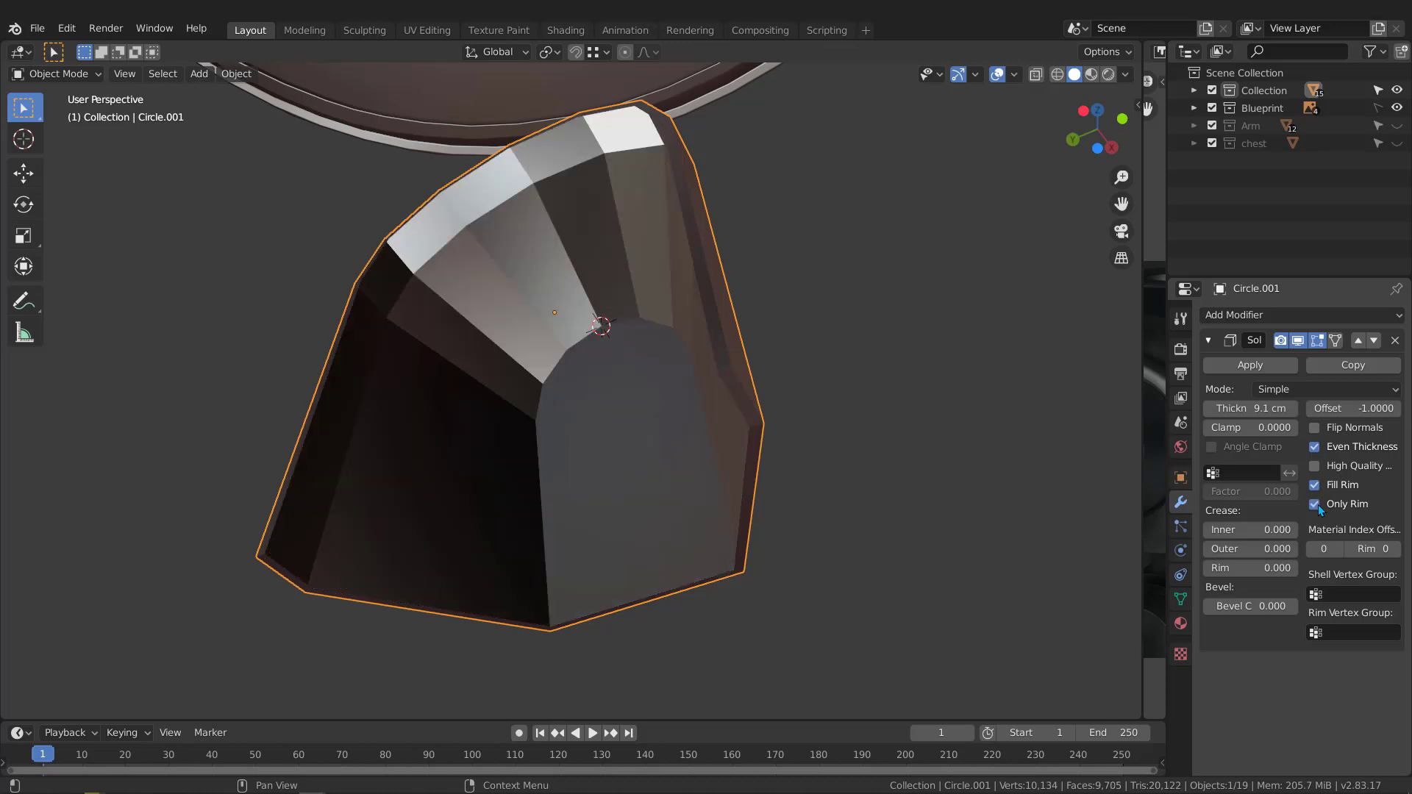
- Apply the Solidify modifier to the shoulder pad and shade the object smooth
{"action": "middle_click_drag", "start_coordinate": [845, 357], "coordinate": [602, 378]}
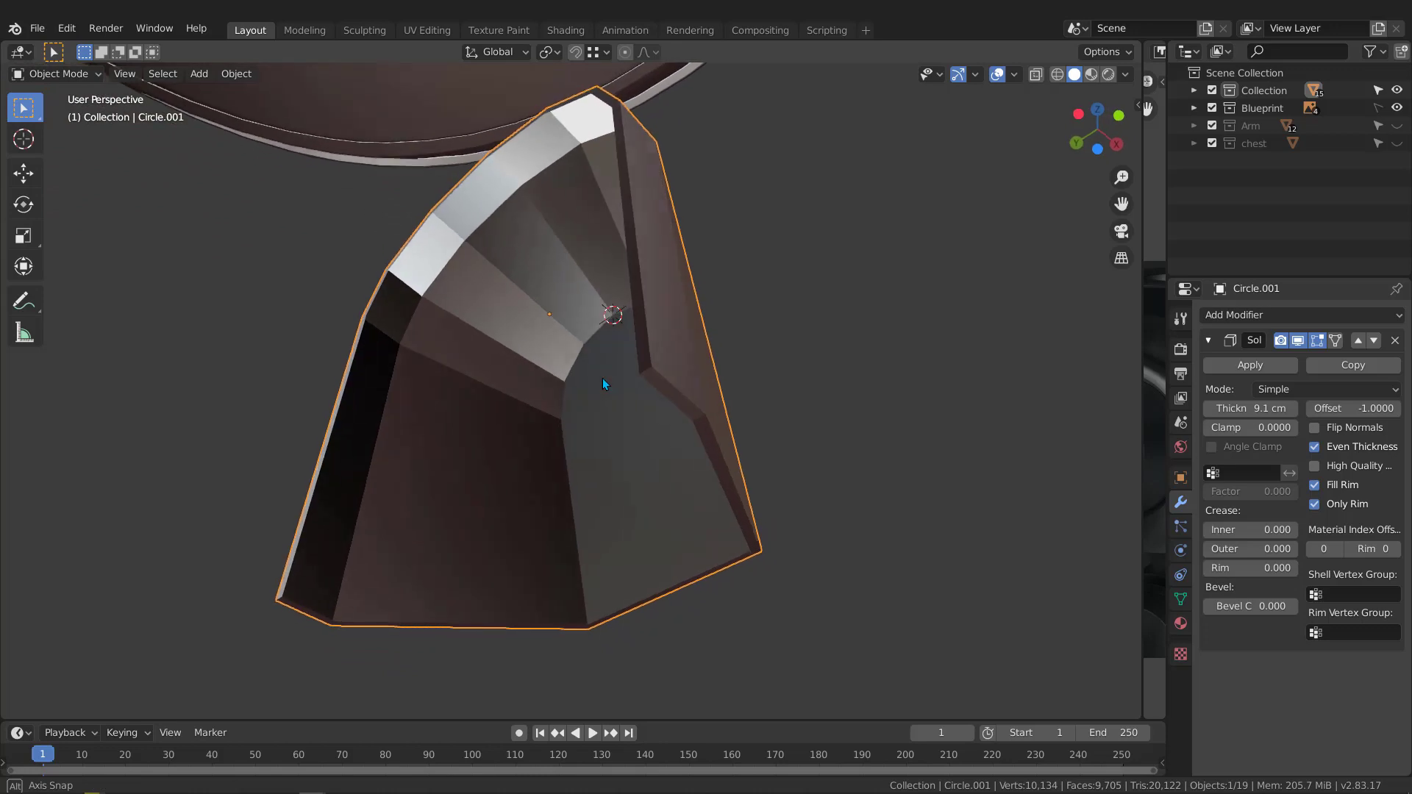
{"action": "left_click", "coordinate": [1249, 365]}
{"action": "scroll", "coordinate": [716, 323], "scroll_direction": "down", "scroll_amount": 4}
{"action": "mouse_move", "coordinate": [717, 324]}
{"action": "middle_mouse_down"}
{"action": "mouse_move", "coordinate": [504, 416]}
{"action": "mouse_move", "coordinate": [629, 325]}
{"action": "mouse_move", "coordinate": [668, 315]}
{"action": "mouse_move", "coordinate": [608, 248]}
{"action": "mouse_move", "coordinate": [738, 271]}
{"action": "middle_mouse_up"}
{"action": "right_click", "coordinate": [607, 248]}
{"action": "left_click", "coordinate": [593, 247]}
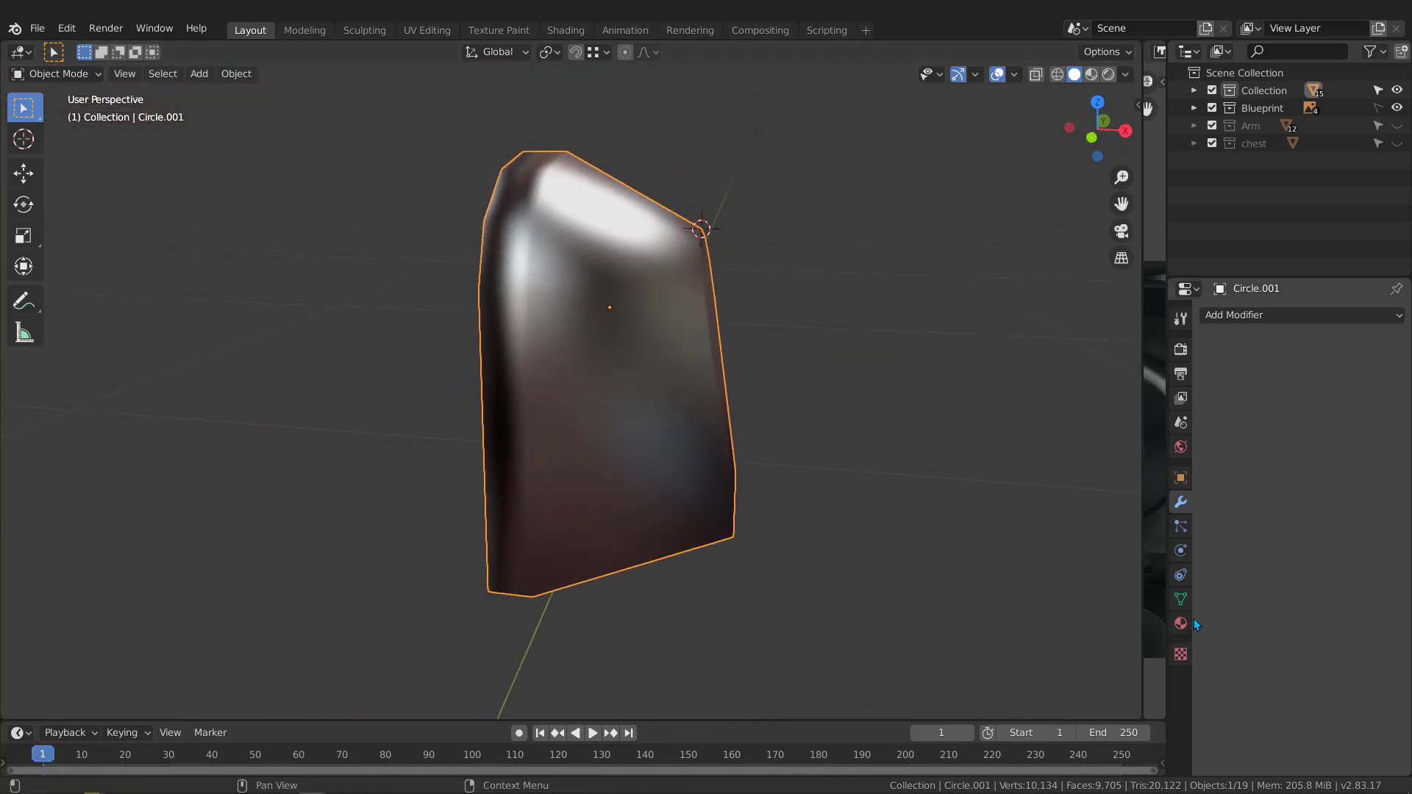
- Try Auto Smooth at a 30° angle on the shoulder pad's normals
{"action": "left_click", "coordinate": [1180, 599]}
{"action": "left_click", "coordinate": [1230, 630]}
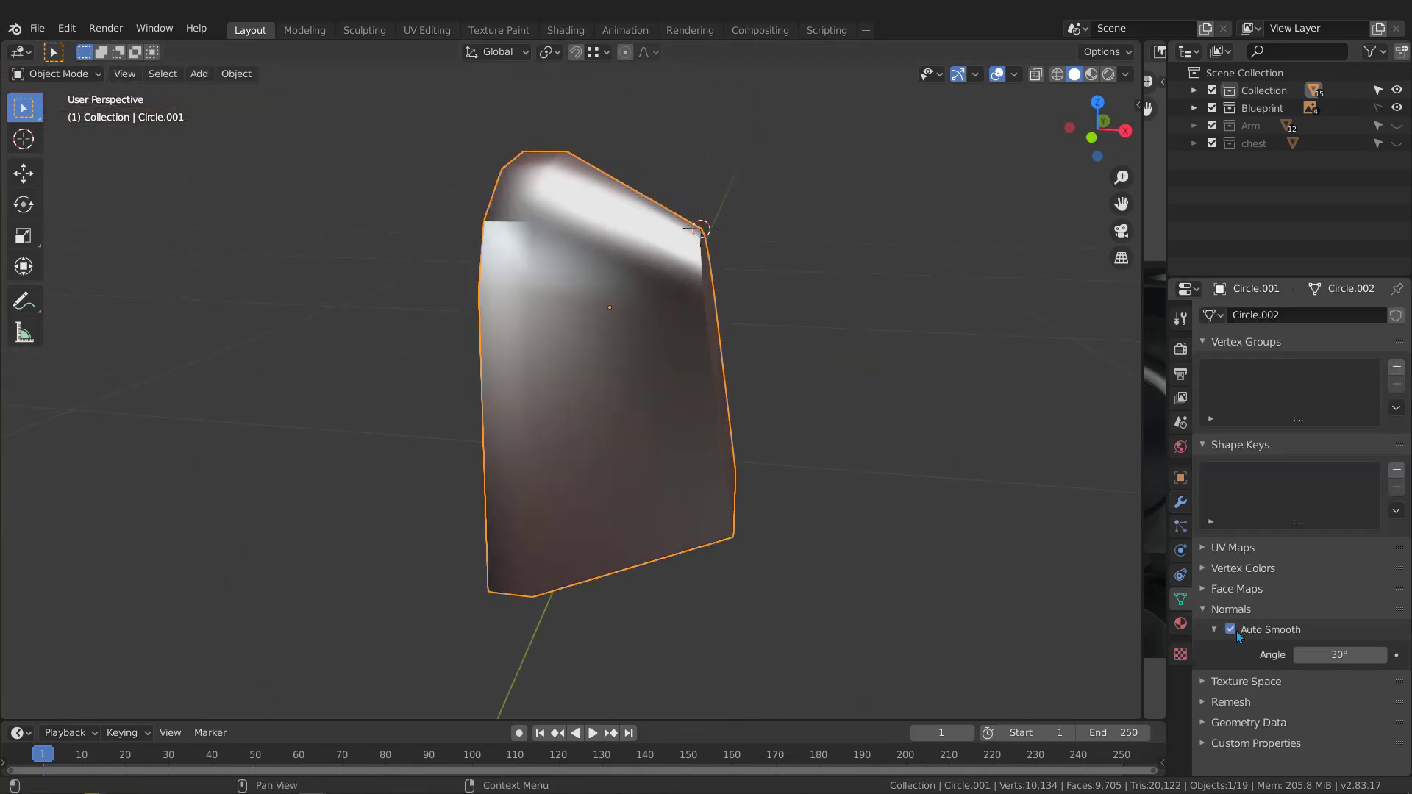
{"action": "mouse_move", "coordinate": [662, 272]}
{"action": "middle_mouse_down"}
{"action": "mouse_move", "coordinate": [540, 266]}
{"action": "mouse_move", "coordinate": [504, 301]}
{"action": "mouse_move", "coordinate": [672, 266]}
{"action": "middle_mouse_up"}
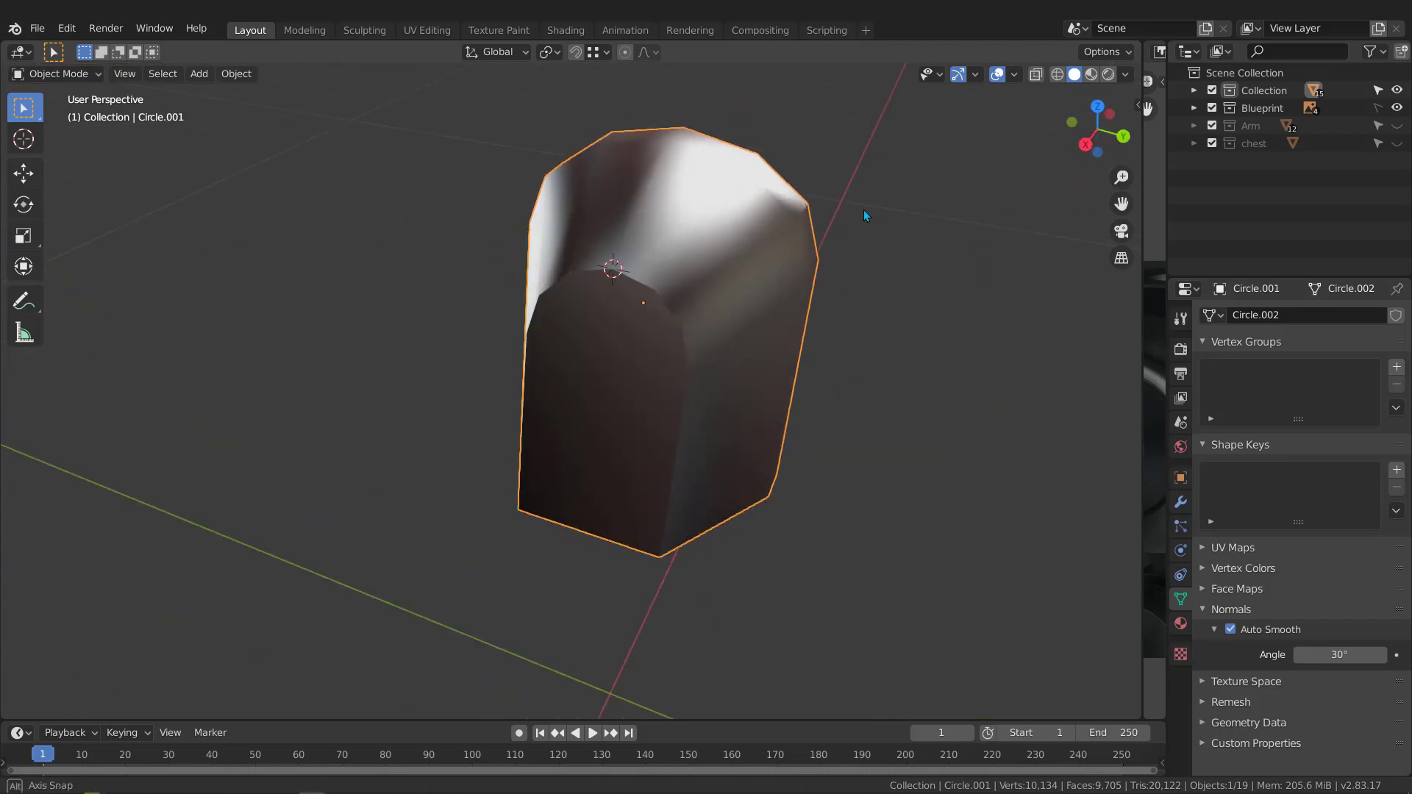
{"action": "middle_click_drag", "start_coordinate": [863, 209], "coordinate": [735, 242]}
{"action": "left_click", "coordinate": [1229, 629]}
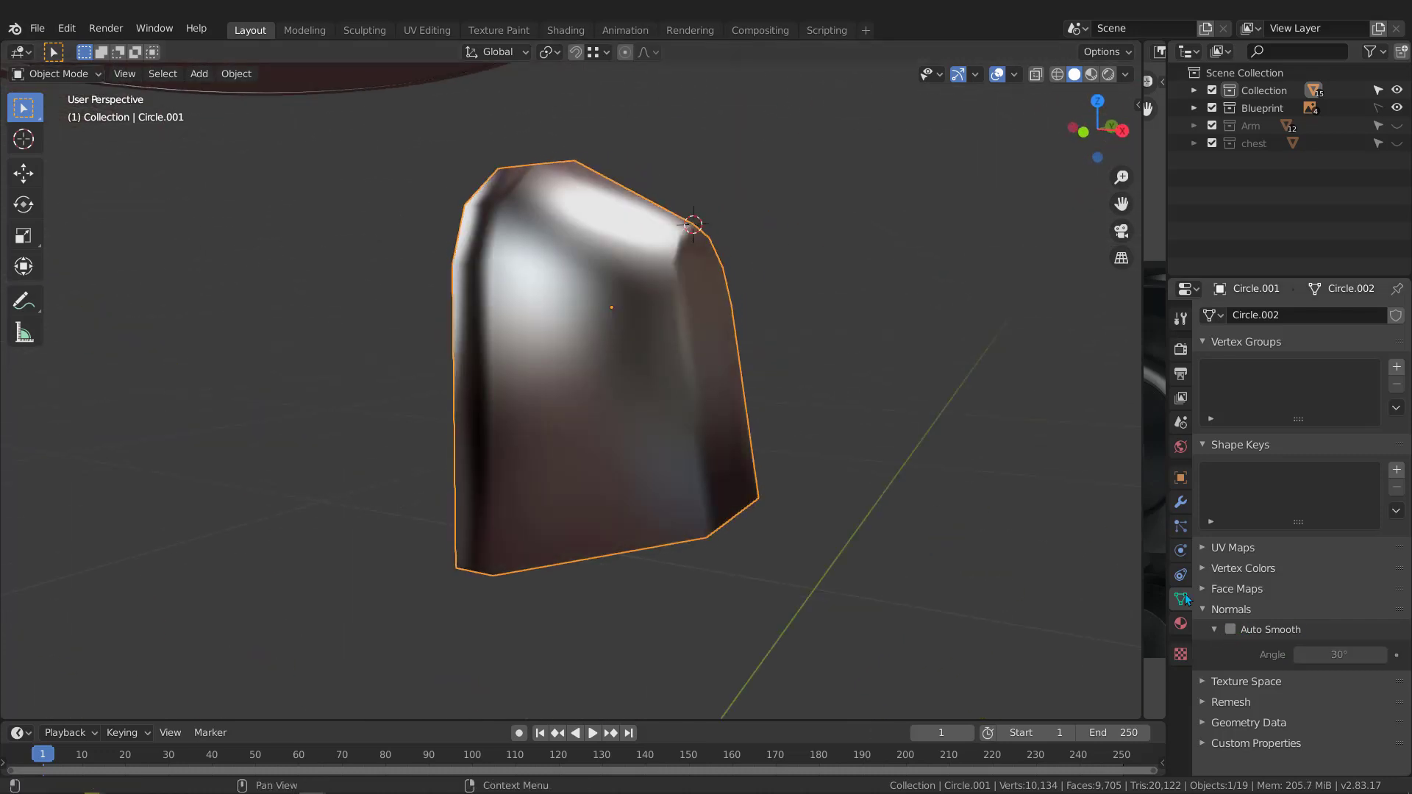
{"action": "mouse_move", "coordinate": [647, 243]}
{"action": "middle_mouse_down"}
{"action": "mouse_move", "coordinate": [593, 252]}
{"action": "mouse_move", "coordinate": [756, 320]}
{"action": "middle_mouse_up"}
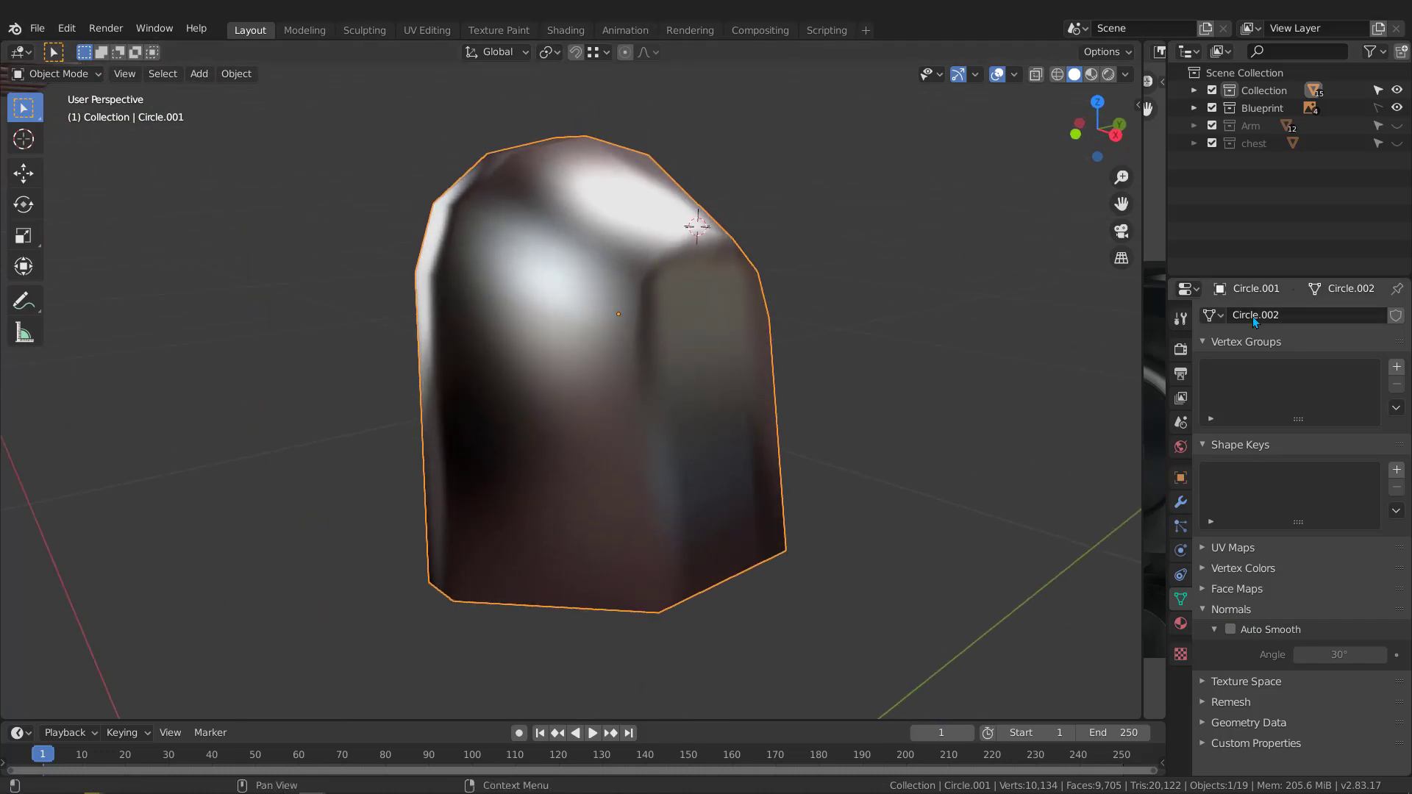
- In Edit Mode, bevel the edge loop outlining the pad's arched front face about 3.15 cm with 2 segments
{"action": "middle_click_drag", "start_coordinate": [662, 311], "coordinate": [1004, 435]}
{"action": "key", "text": "Tab"}
{"action": "key", "text": "2"}
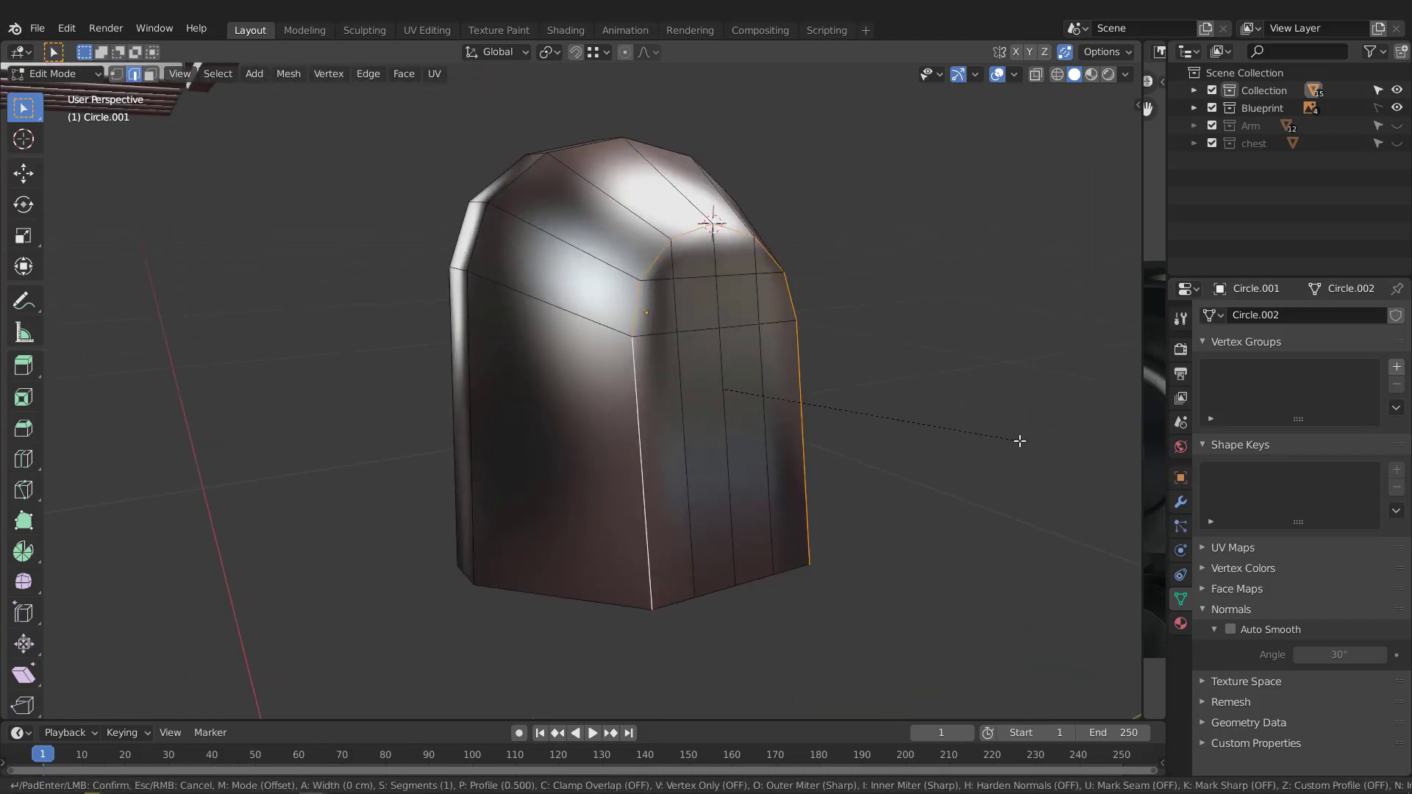
{"action": "key", "text": "ctrl+b"}
{"action": "scroll", "coordinate": [1024, 443], "scroll_direction": "up", "scroll_amount": 1}
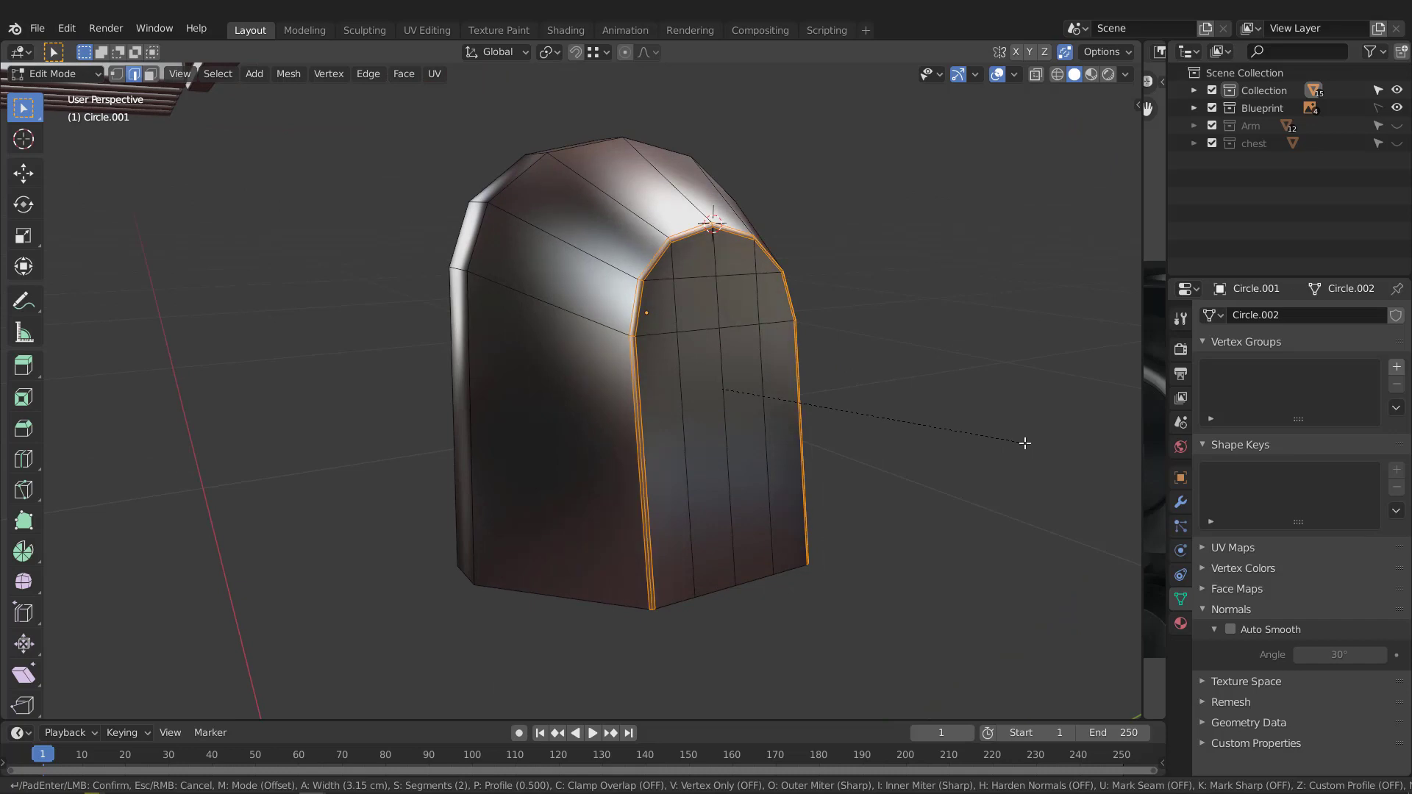
{"action": "left_click", "coordinate": [1025, 443]}
- Bevel the edge loops along the pad's outer rim band and its open inner edges about 2.79 cm with 2 segments
{"action": "middle_click_drag", "start_coordinate": [441, 253], "coordinate": [519, 163]}
{"action": "left_click", "coordinate": [462, 241], "text": "alt"}
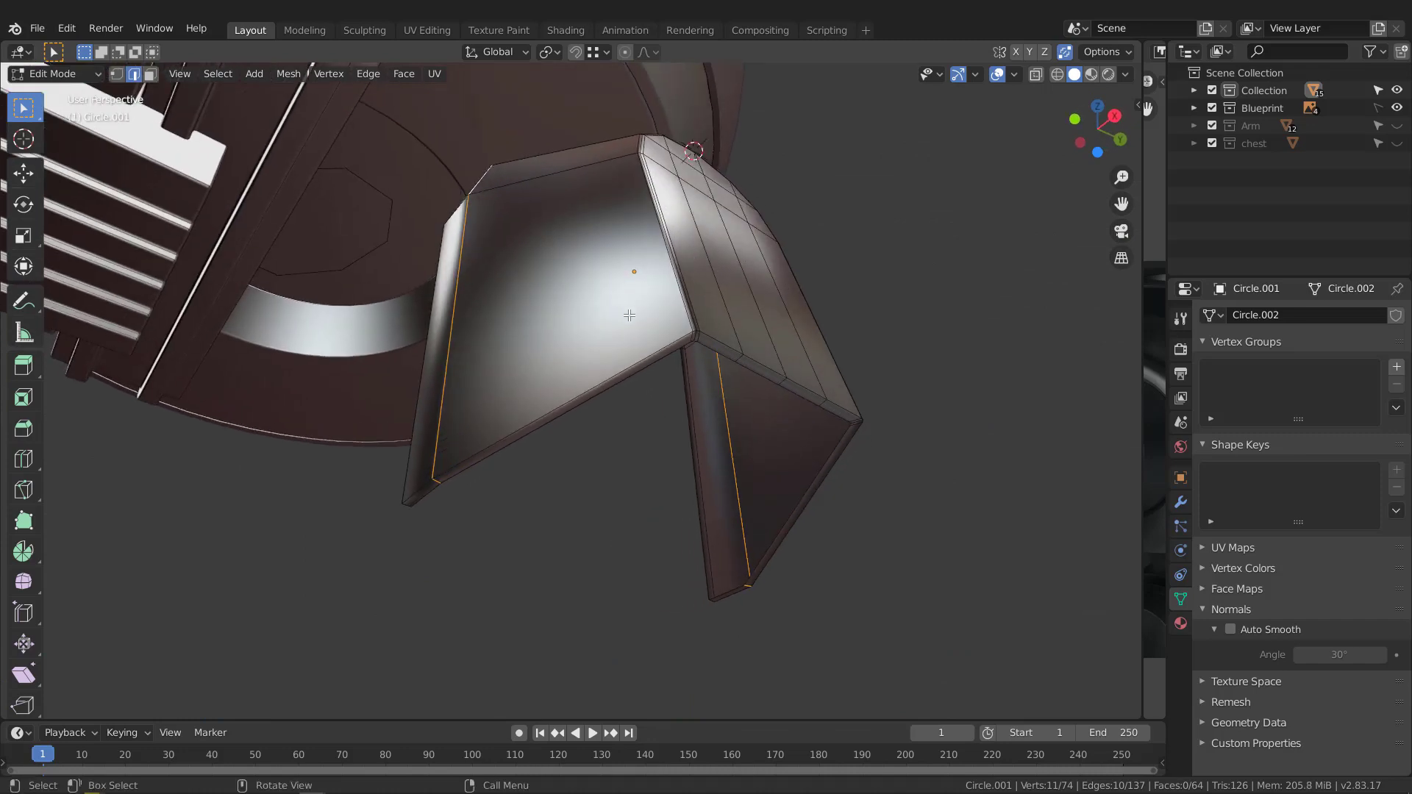
{"action": "middle_click_drag", "start_coordinate": [629, 314], "coordinate": [544, 407]}
{"action": "left_click", "coordinate": [652, 321], "text": "alt+shift"}
{"action": "scroll", "coordinate": [645, 340], "scroll_direction": "up", "scroll_amount": 2}
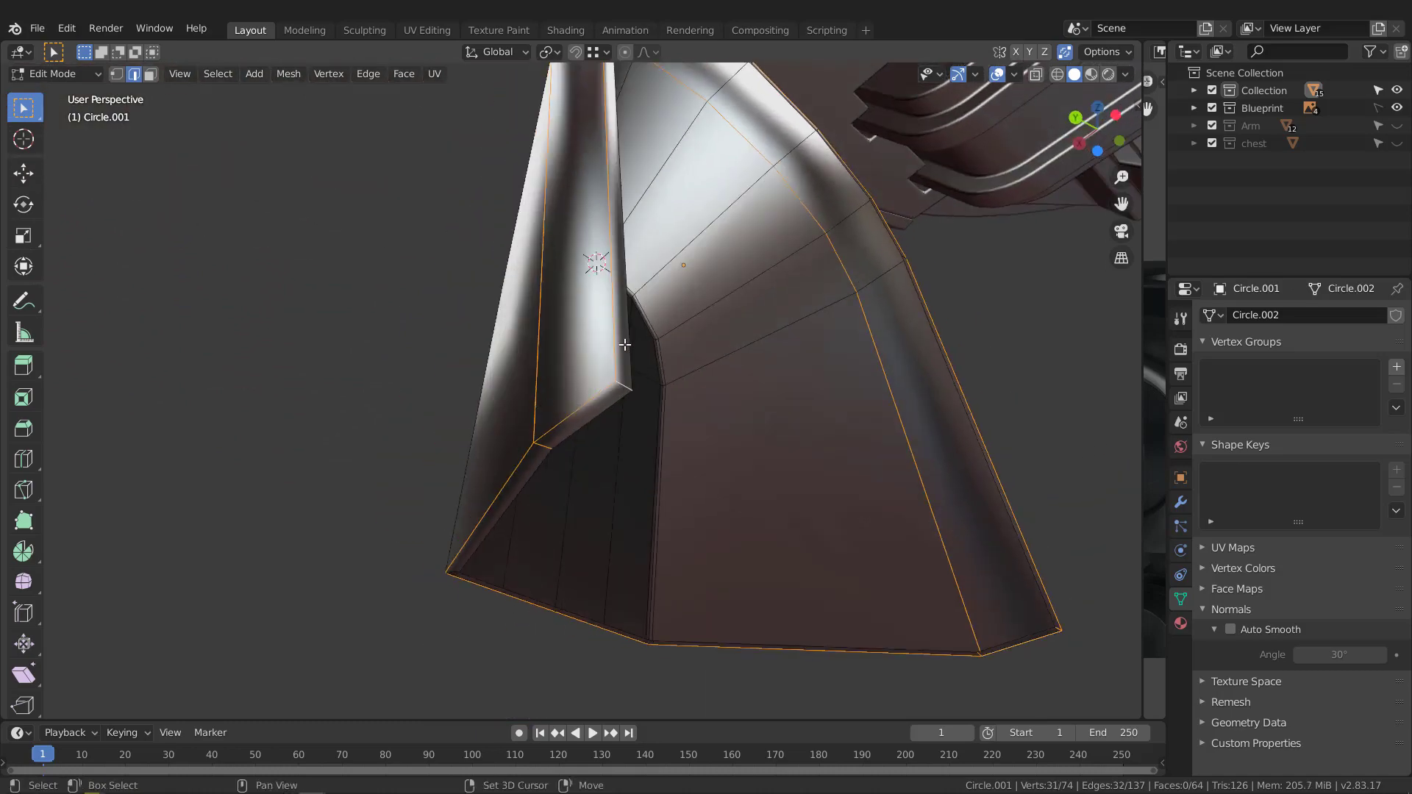
{"action": "middle_click_drag", "start_coordinate": [625, 345], "coordinate": [507, 474]}
{"action": "scroll", "coordinate": [526, 412], "scroll_direction": "down", "scroll_amount": 3}
{"action": "middle_click_drag", "start_coordinate": [564, 315], "coordinate": [369, 371]}
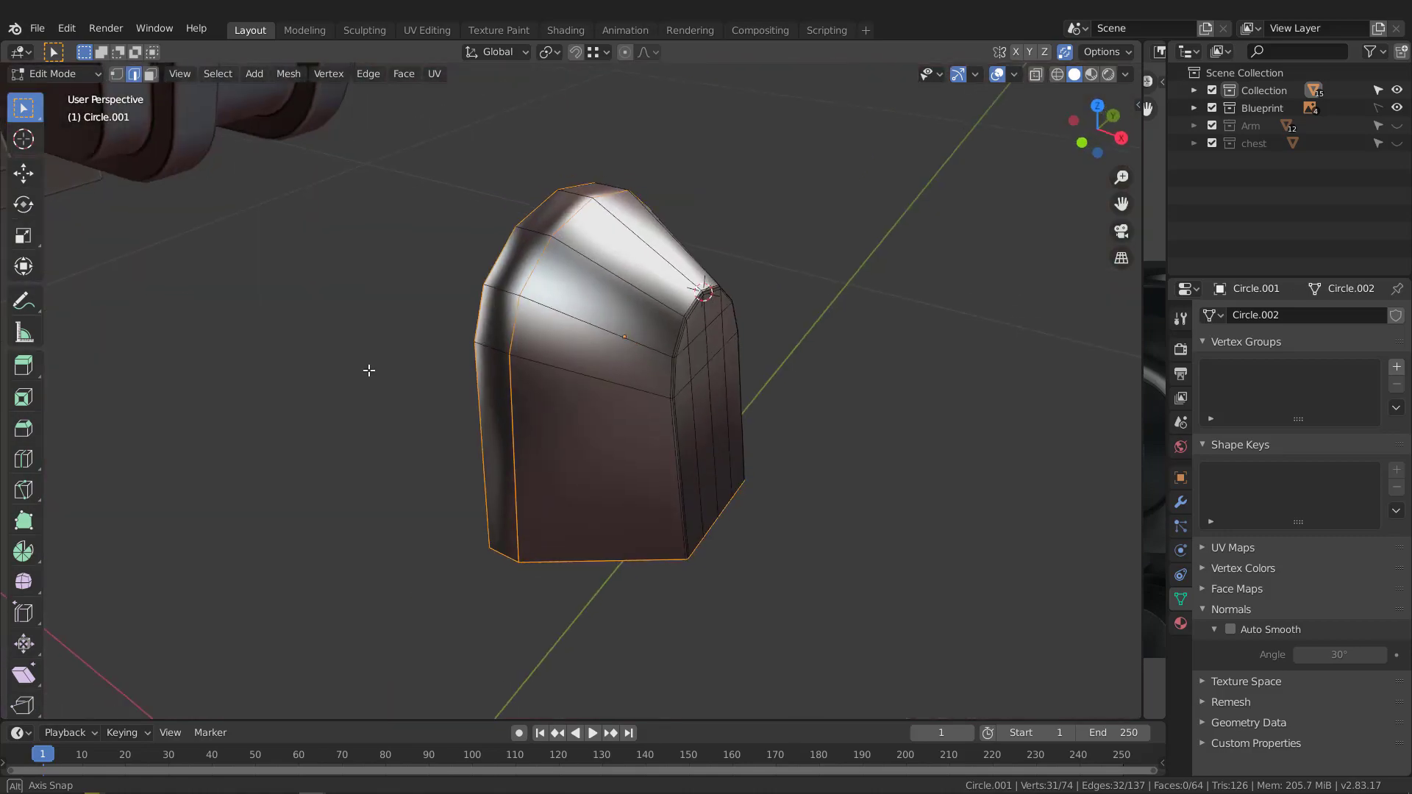
{"action": "scroll", "coordinate": [441, 353], "scroll_direction": "up", "scroll_amount": 2}
{"action": "middle_click_drag", "start_coordinate": [507, 316], "coordinate": [309, 111]}
{"action": "middle_click_drag", "start_coordinate": [593, 353], "coordinate": [986, 438]}
{"action": "scroll", "coordinate": [977, 436], "scroll_direction": "up", "scroll_amount": 3}
{"action": "key", "text": "ctrl+b"}
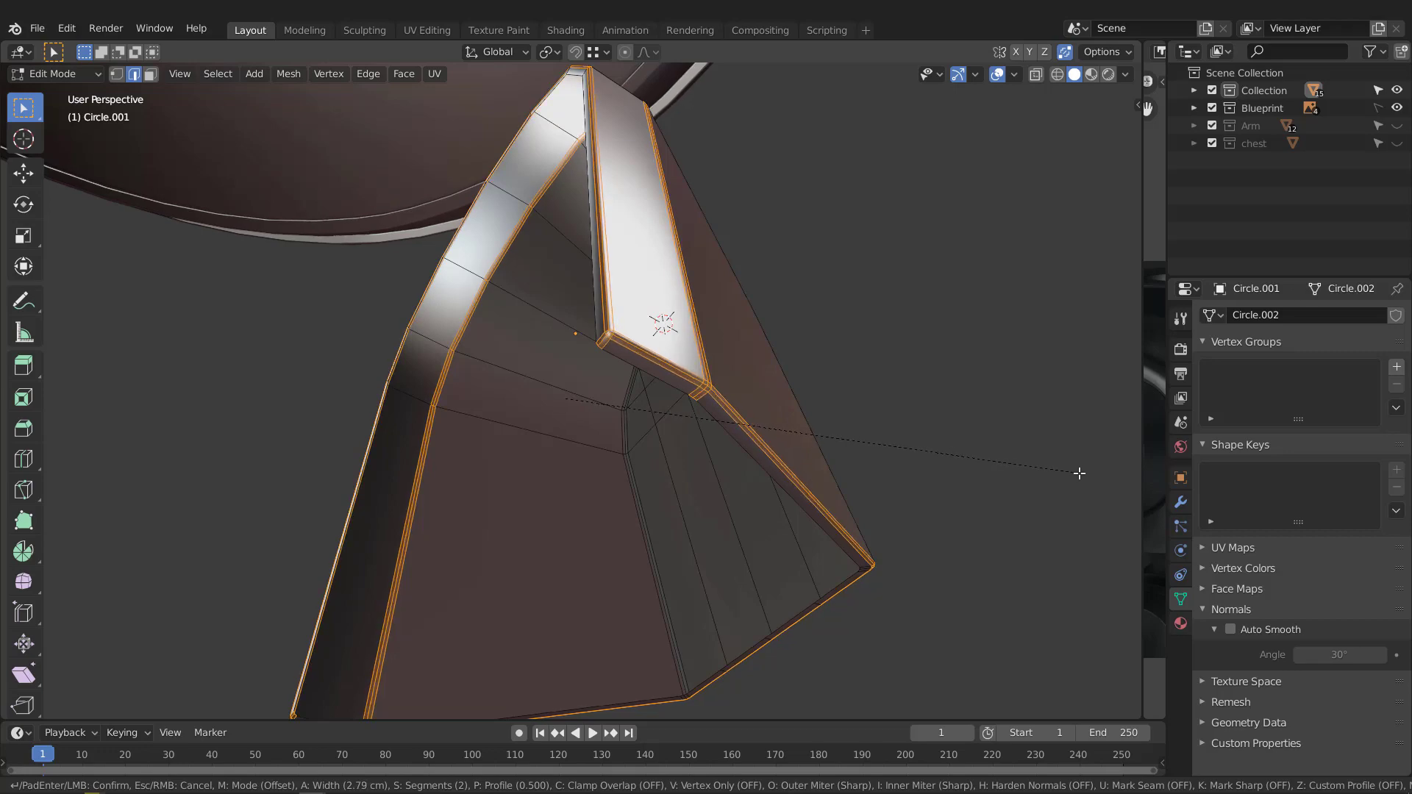
{"action": "left_click", "coordinate": [1082, 477]}
- Return to Object Mode and add a Subdivision Surface modifier to the shoulder pad with viewport subdivisions set to 2
{"action": "middle_click_drag", "start_coordinate": [1080, 477], "coordinate": [669, 345]}
{"action": "scroll", "coordinate": [668, 327], "scroll_direction": "down", "scroll_amount": 3}
{"action": "key", "text": "Tab"}
{"action": "middle_click_drag", "start_coordinate": [740, 280], "coordinate": [776, 309]}
{"action": "middle_click_drag", "start_coordinate": [829, 366], "coordinate": [669, 302]}
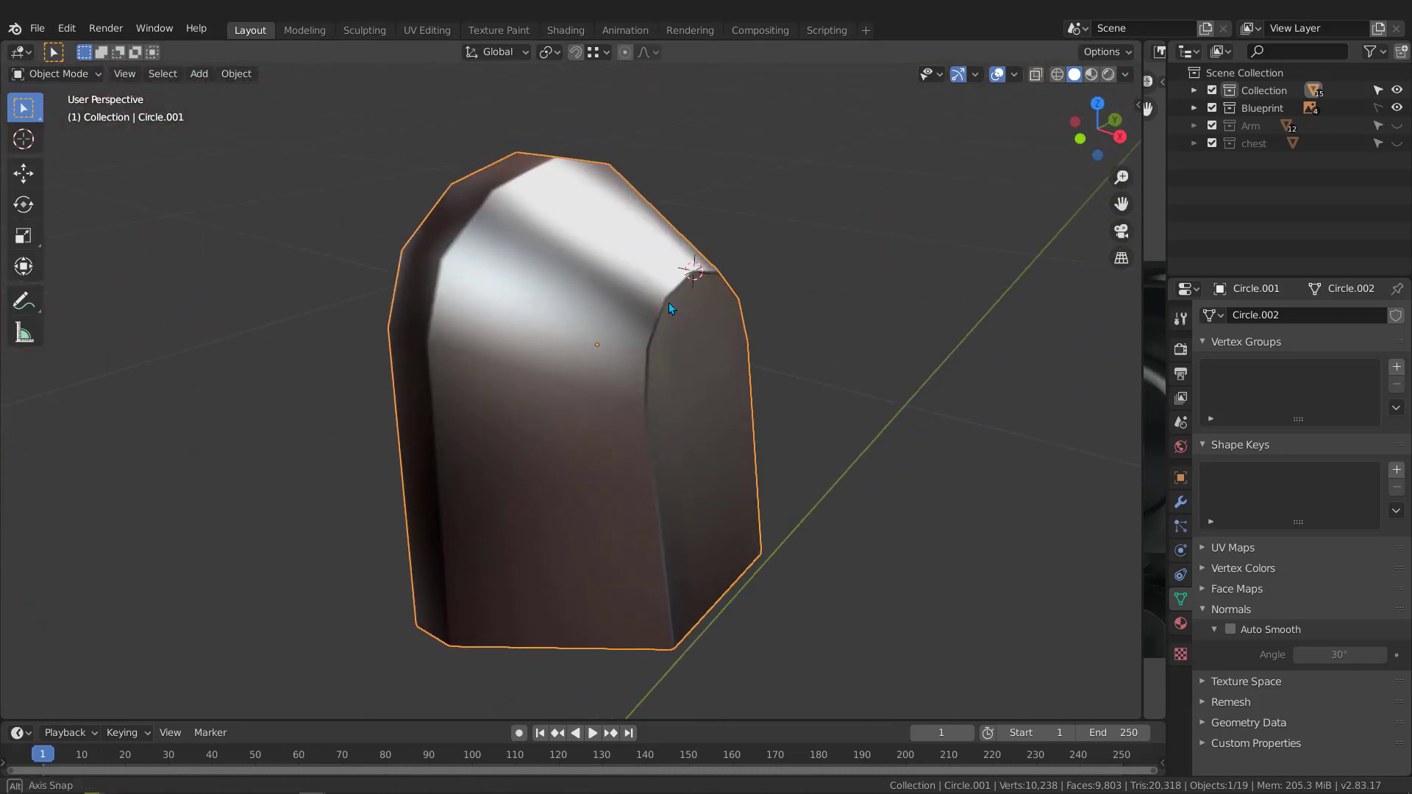
{"action": "left_click", "coordinate": [1178, 500]}
{"action": "left_click", "coordinate": [1239, 324]}
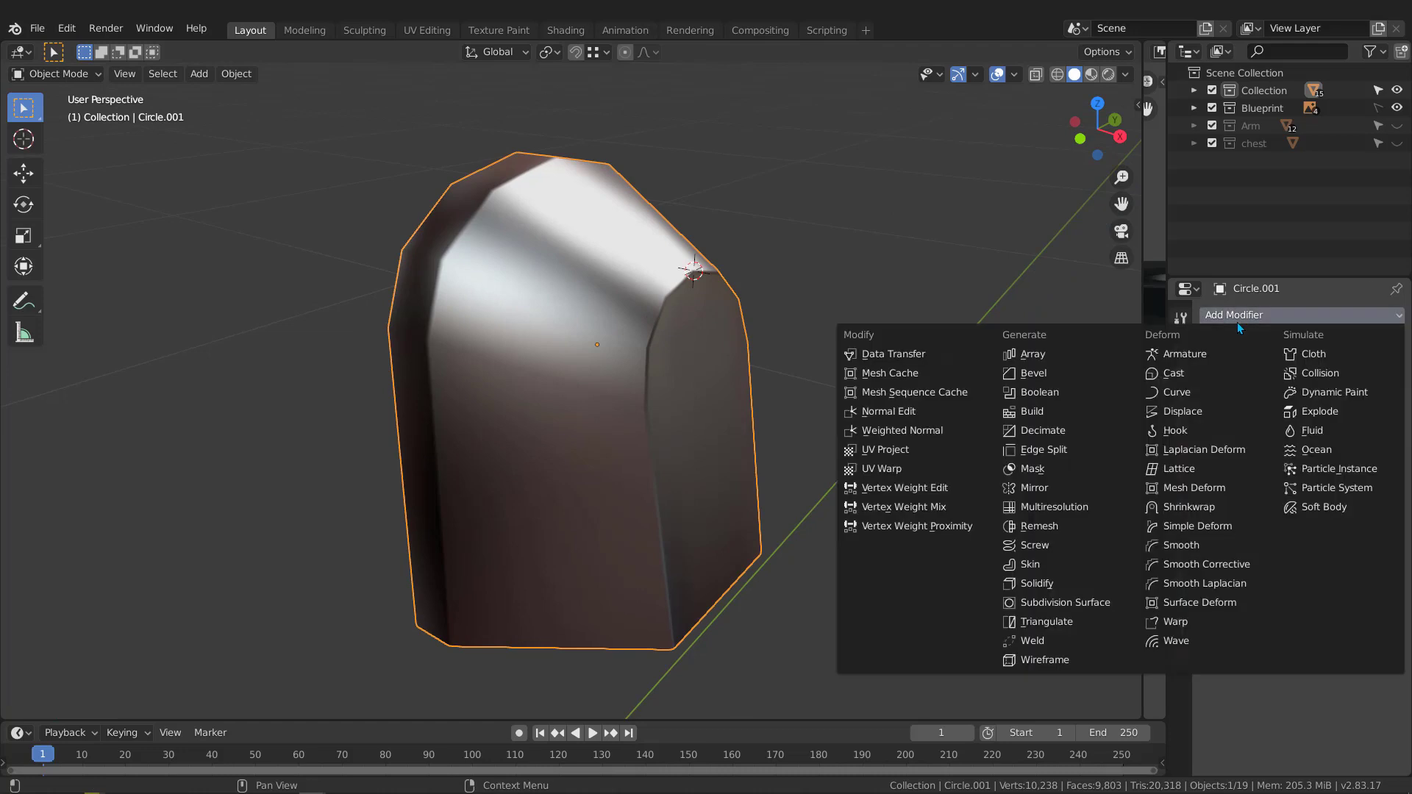
{"action": "left_click", "coordinate": [1069, 603]}
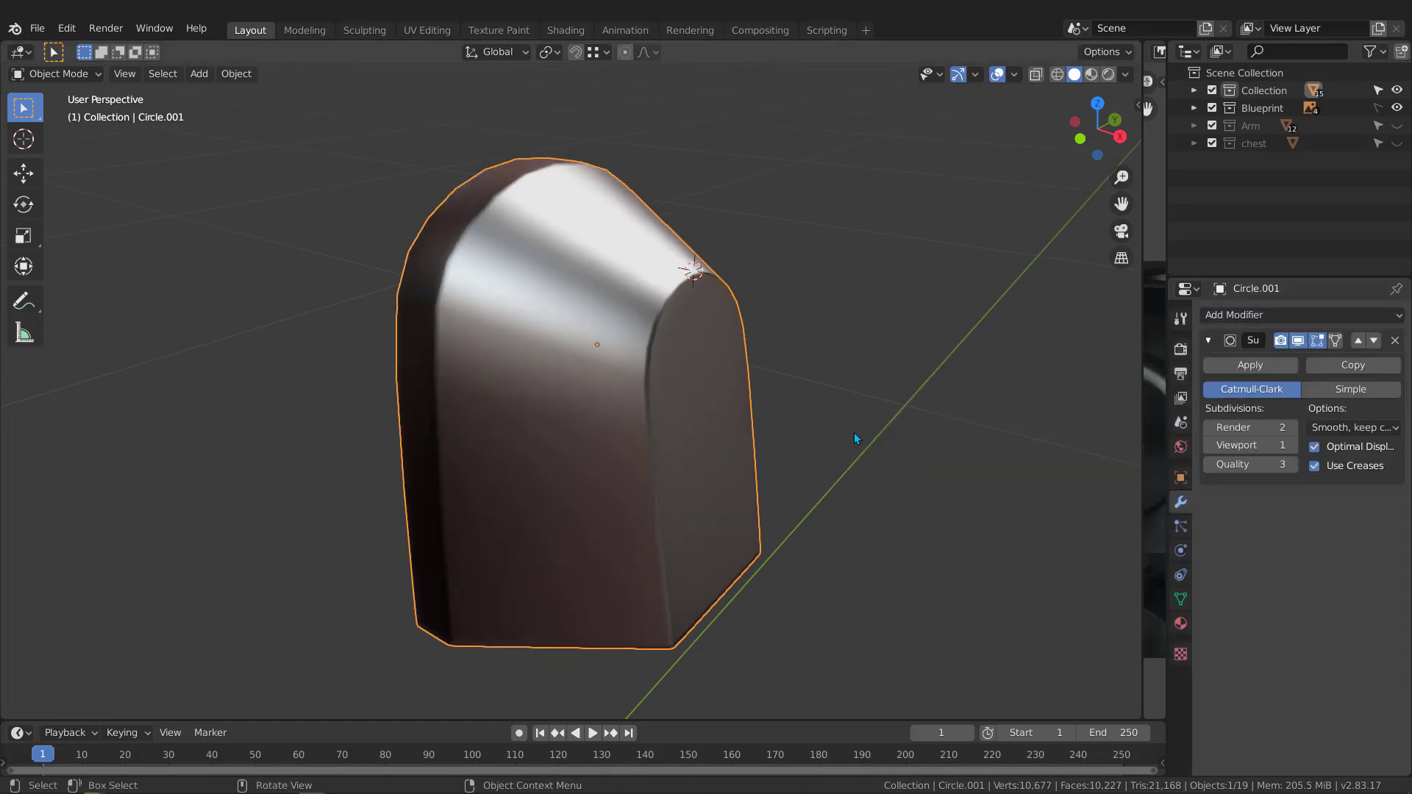
{"action": "middle_click_drag", "start_coordinate": [854, 432], "coordinate": [735, 386]}
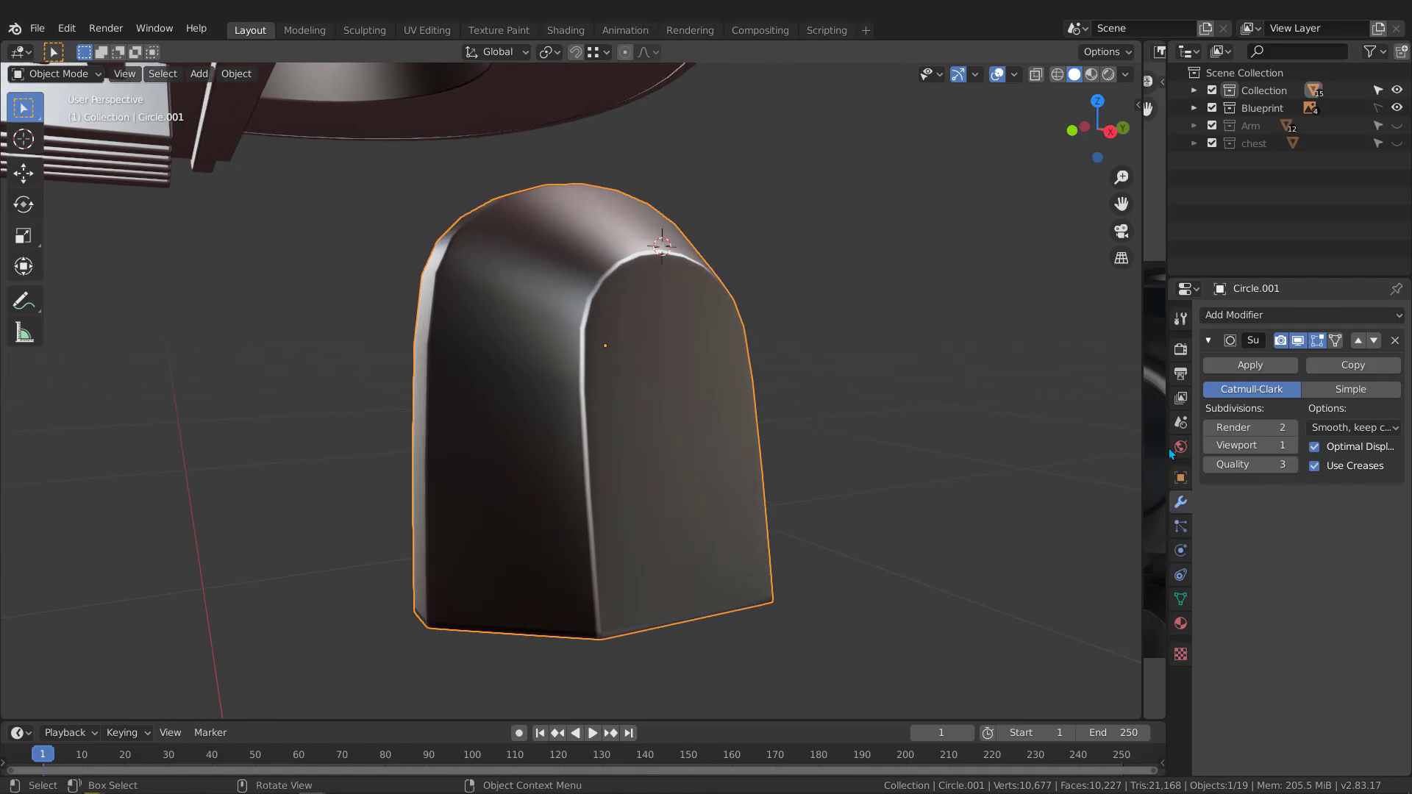
{"action": "left_click", "coordinate": [1291, 445]}
- Add a horizontal loop cut across the pad and slide it up to just below the lowest edge loop of the arch
{"action": "middle_click_drag", "start_coordinate": [753, 351], "coordinate": [548, 395]}
{"action": "key", "text": "Tab"}
{"action": "key", "text": "ctrl+r"}
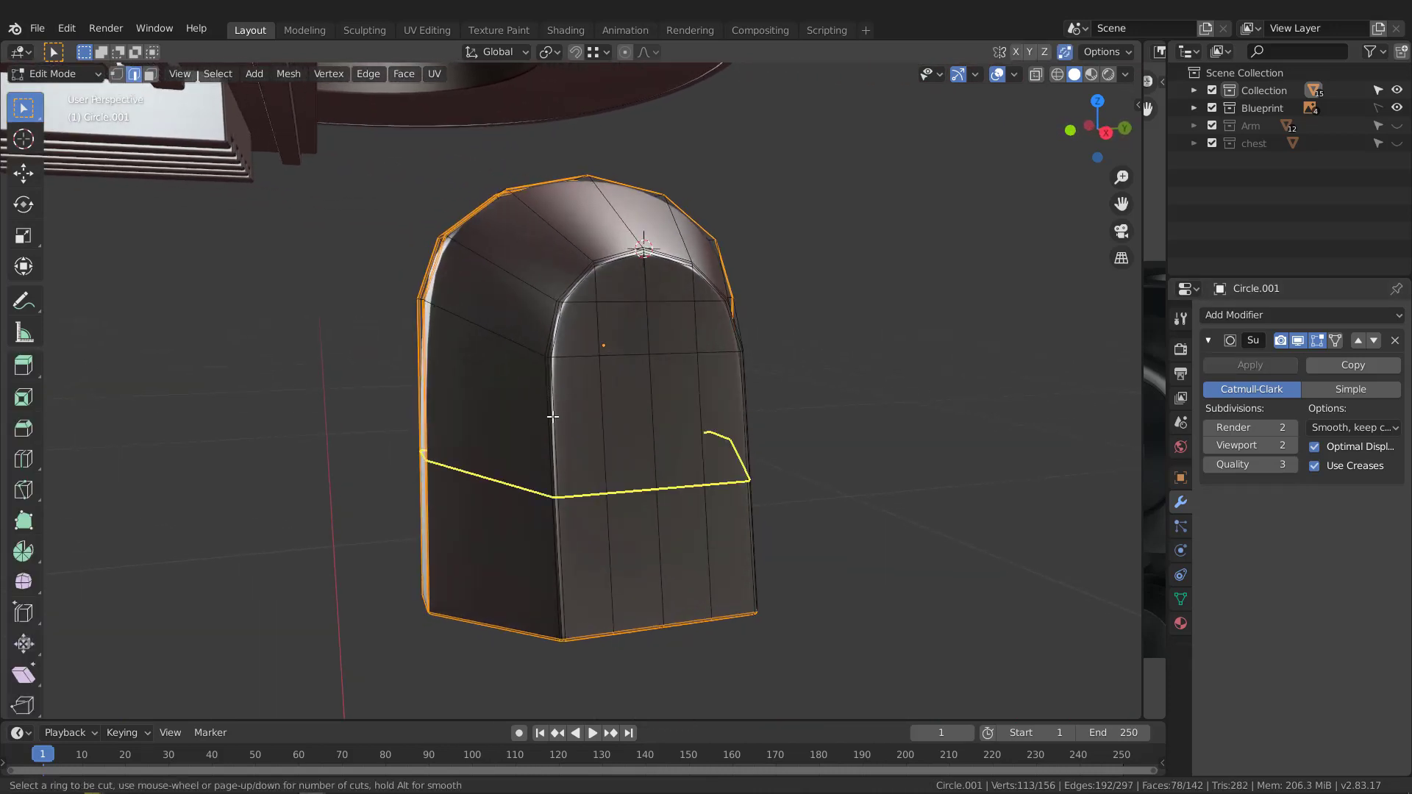
{"action": "left_click", "coordinate": [558, 465]}
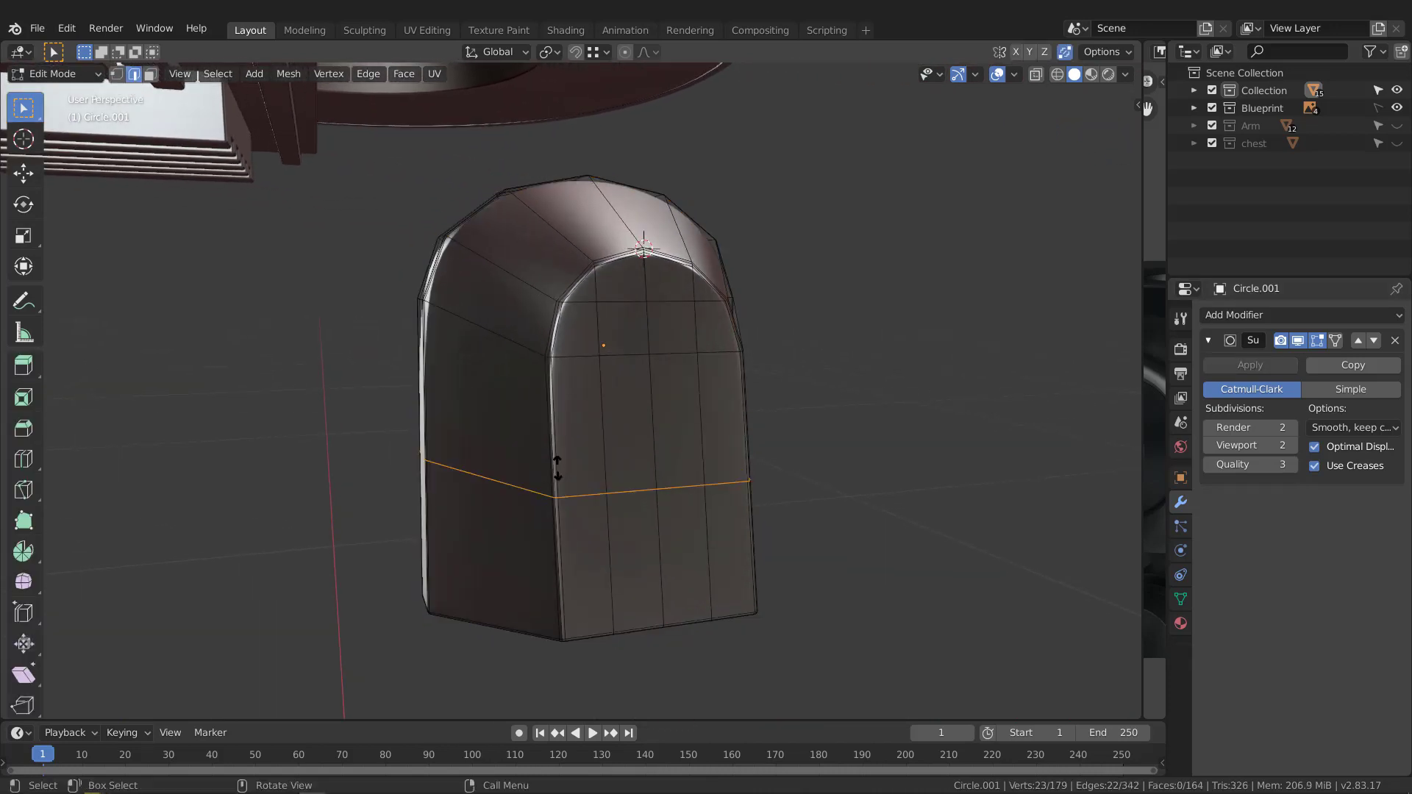
{"action": "left_click", "coordinate": [561, 343]}
{"action": "middle_click_drag", "start_coordinate": [583, 368], "coordinate": [658, 345]}
{"action": "key", "text": "Tab"}
{"action": "key", "text": "Tab"}
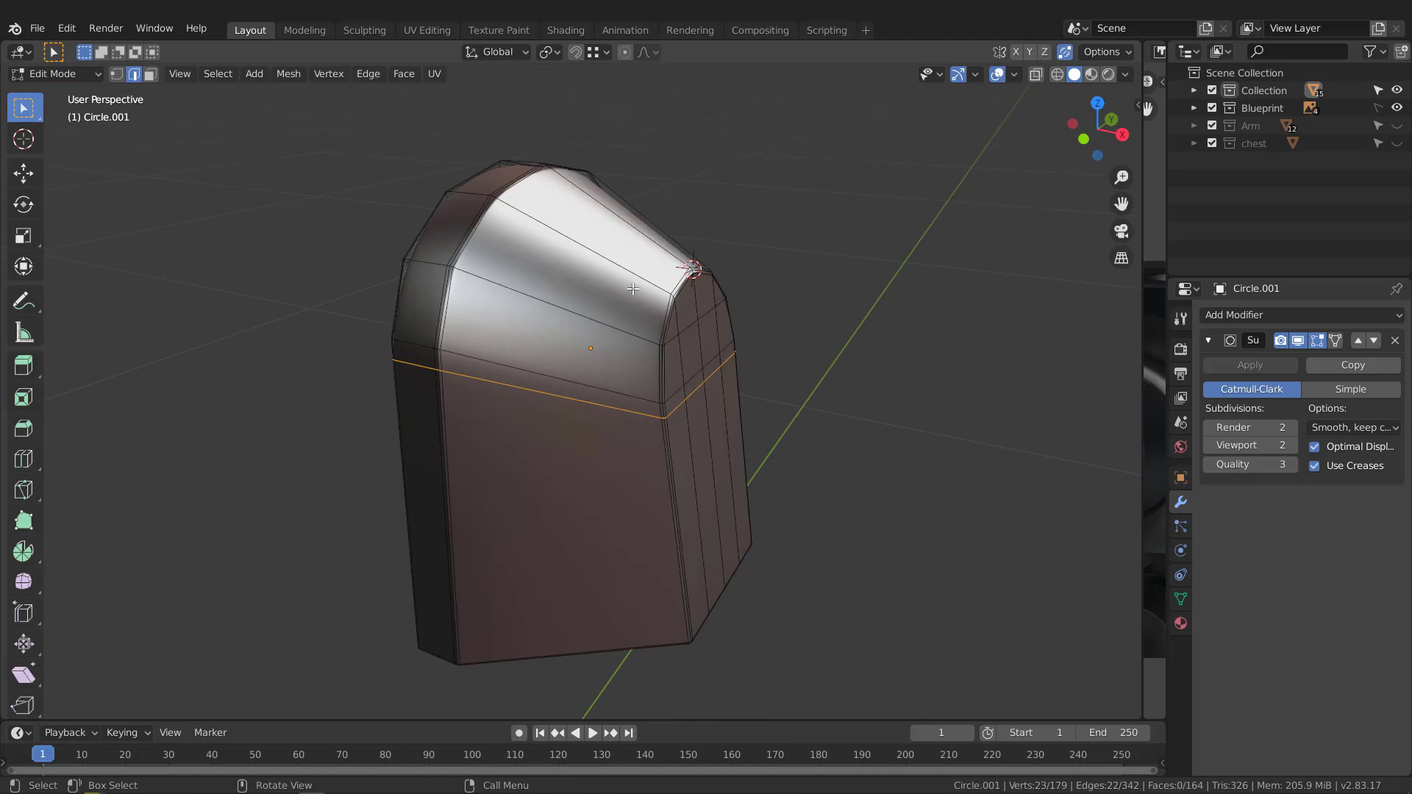
- Add two loop cuts on the flared surface, slid close to the front face outline (factor -0.889) and the outer rim bevel (factor -0.901)
{"action": "key", "text": "ctrl+r"}
{"action": "left_click", "coordinate": [621, 290]}
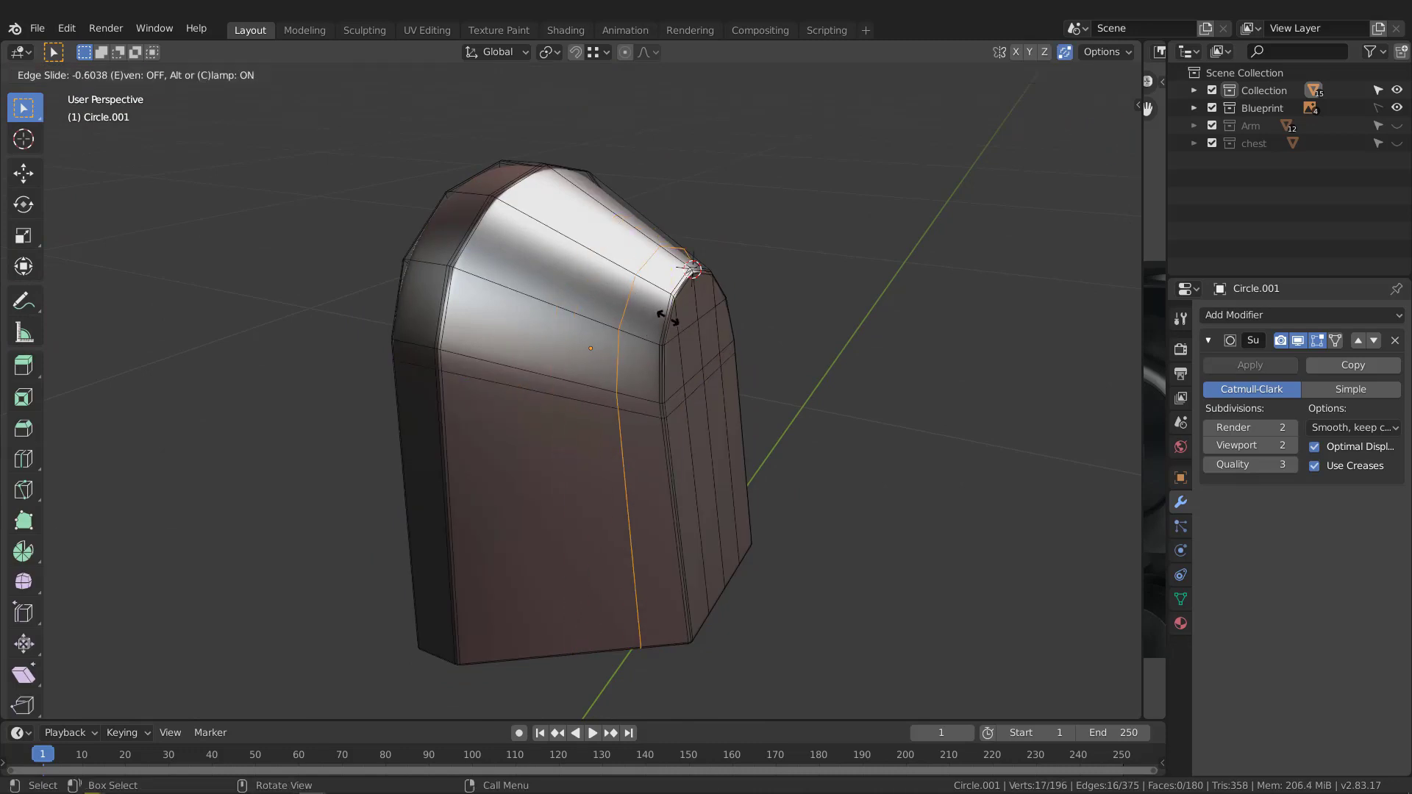
{"action": "left_click", "coordinate": [688, 335]}
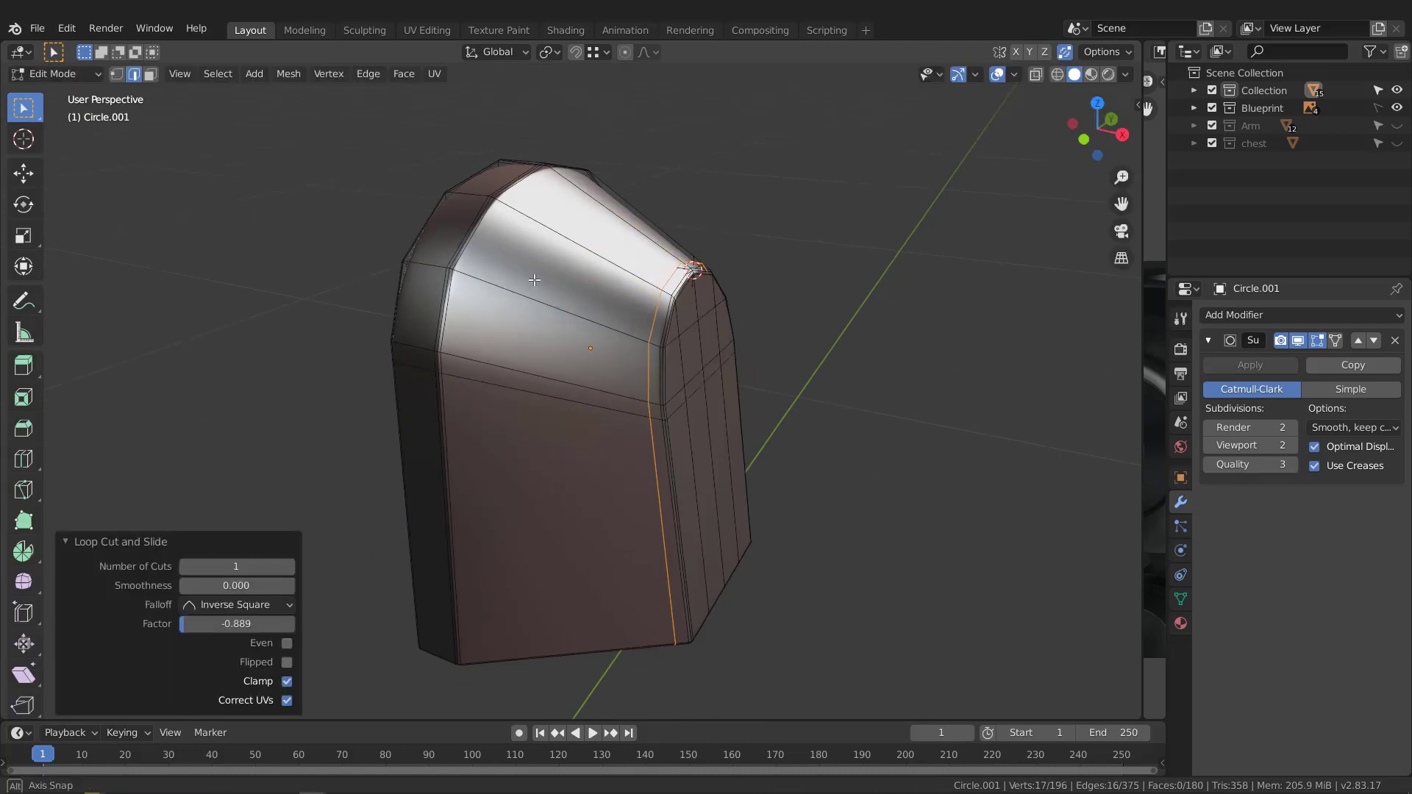
{"action": "middle_click_drag", "start_coordinate": [566, 286], "coordinate": [529, 239]}
{"action": "key", "text": "ctrl+r"}
{"action": "left_click", "coordinate": [531, 237]}
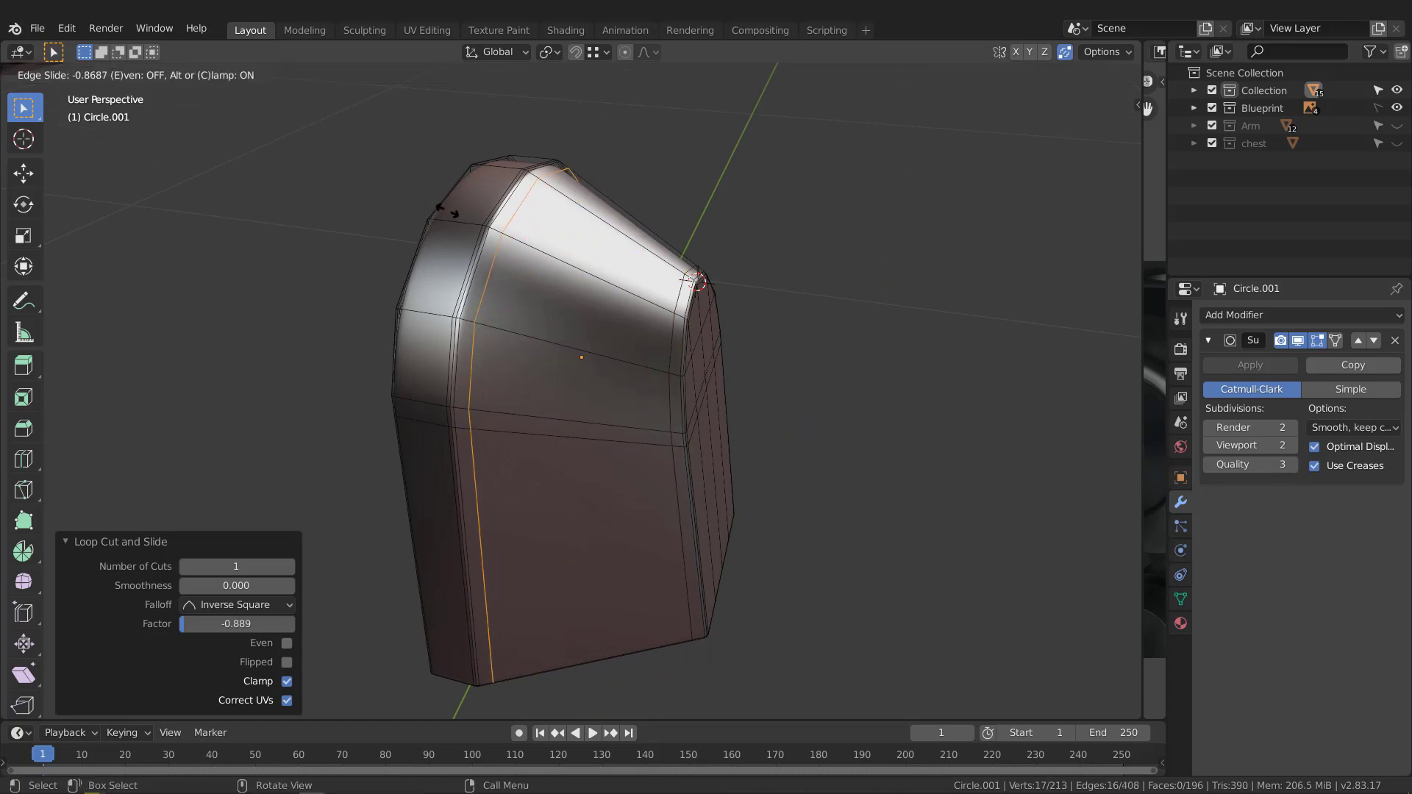
{"action": "left_click", "coordinate": [469, 203]}
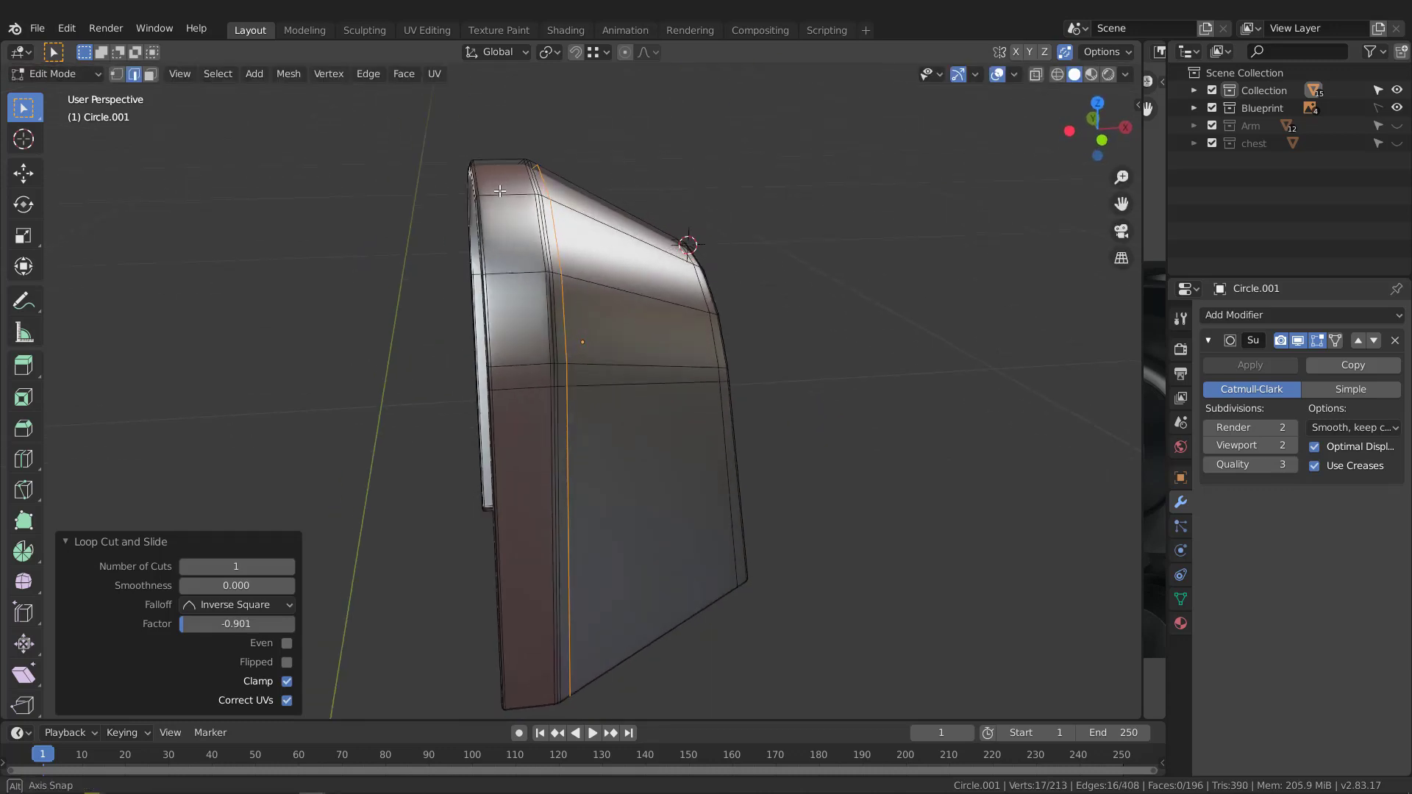
- Add supporting loop cuts near both edges of the outer rim band, the first at factor 0.780, and return to Object Mode
{"action": "middle_click_drag", "start_coordinate": [499, 191], "coordinate": [516, 244]}
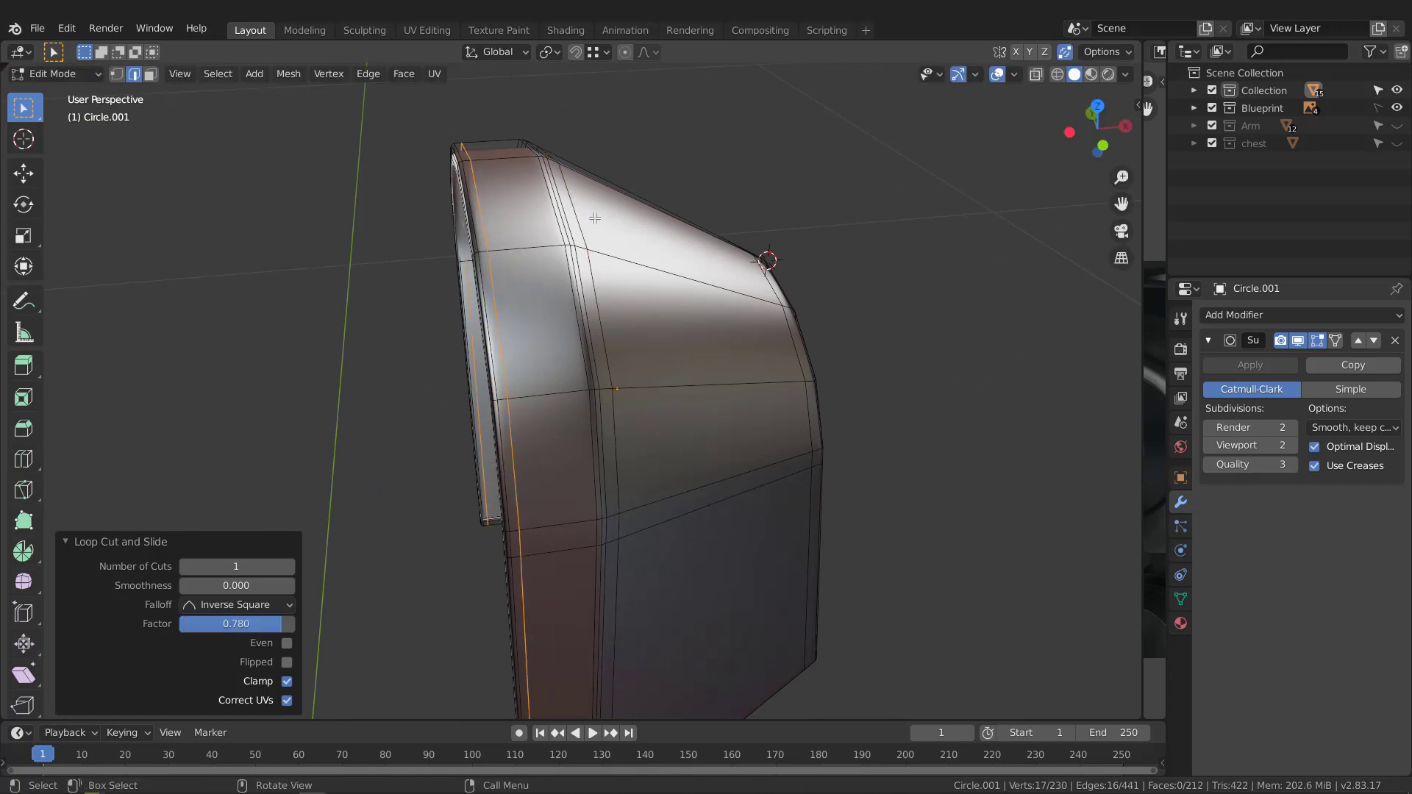
{"action": "middle_click_drag", "start_coordinate": [594, 218], "coordinate": [525, 229]}
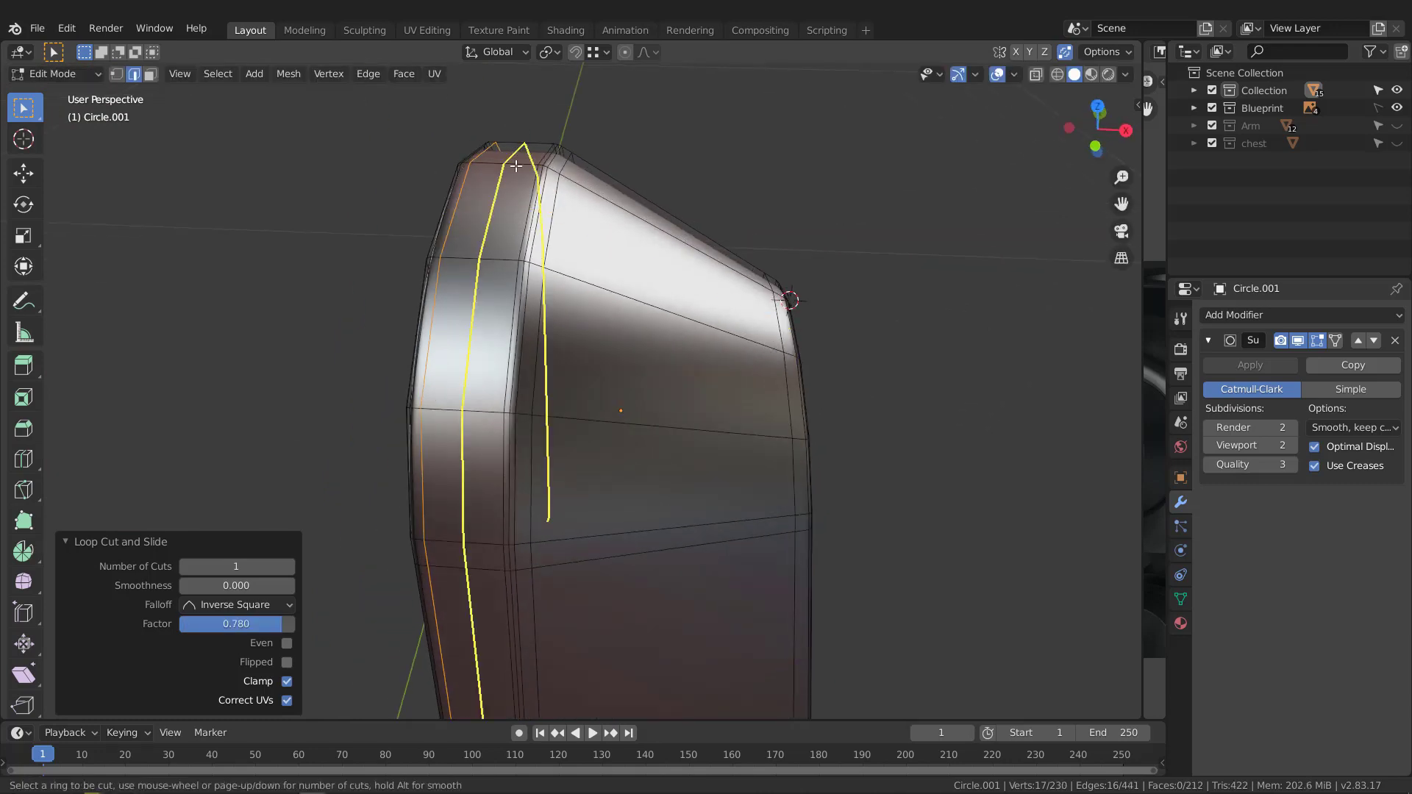
{"action": "left_click", "coordinate": [540, 174]}
{"action": "scroll", "coordinate": [542, 180], "scroll_direction": "down", "scroll_amount": 1}
{"action": "middle_click_drag", "start_coordinate": [542, 180], "coordinate": [498, 441]}
{"action": "key", "text": "Tab"}
{"action": "scroll", "coordinate": [581, 328], "scroll_direction": "down", "scroll_amount": 2}
{"action": "scroll", "coordinate": [625, 411], "scroll_direction": "down", "scroll_amount": 2}
{"action": "scroll", "coordinate": [581, 358], "scroll_direction": "up", "scroll_amount": 2}
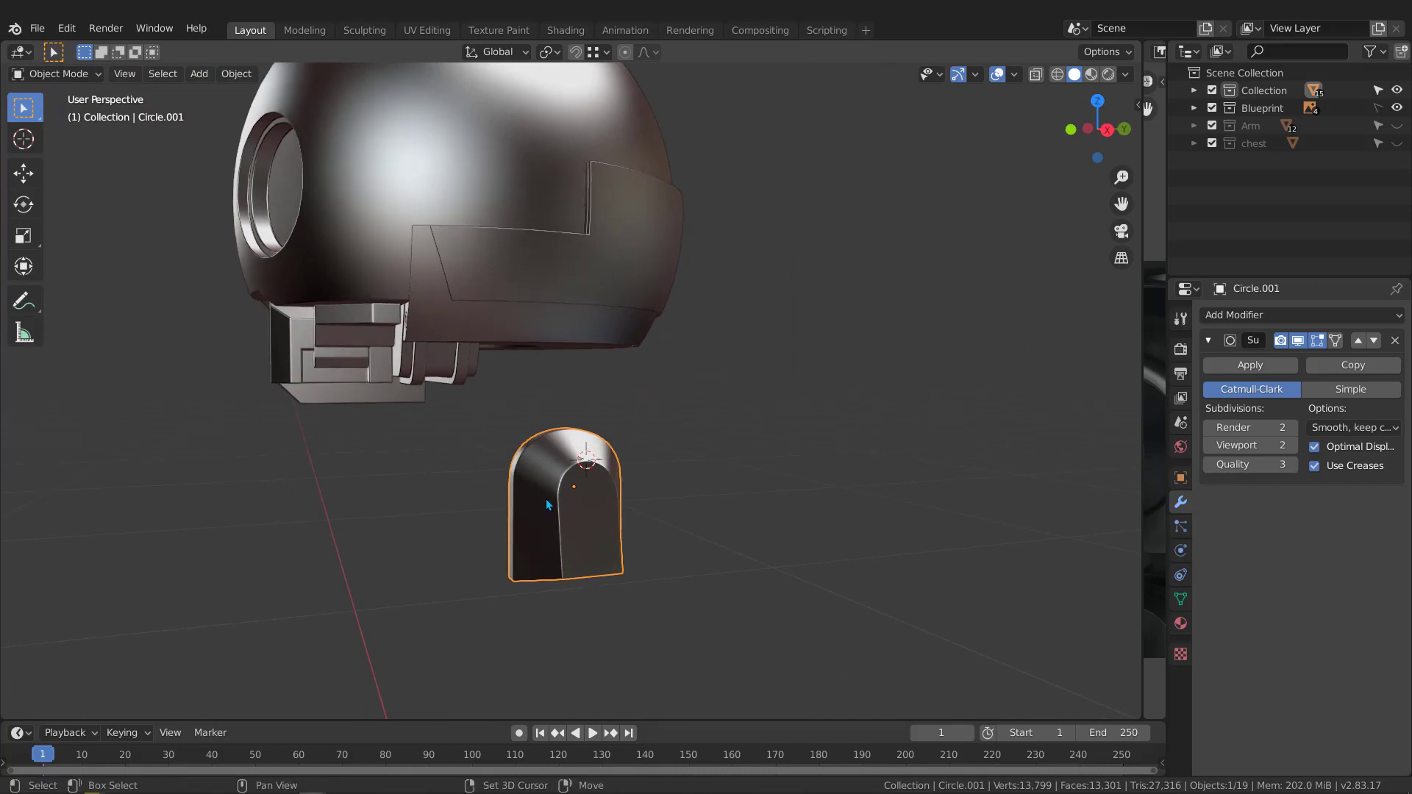